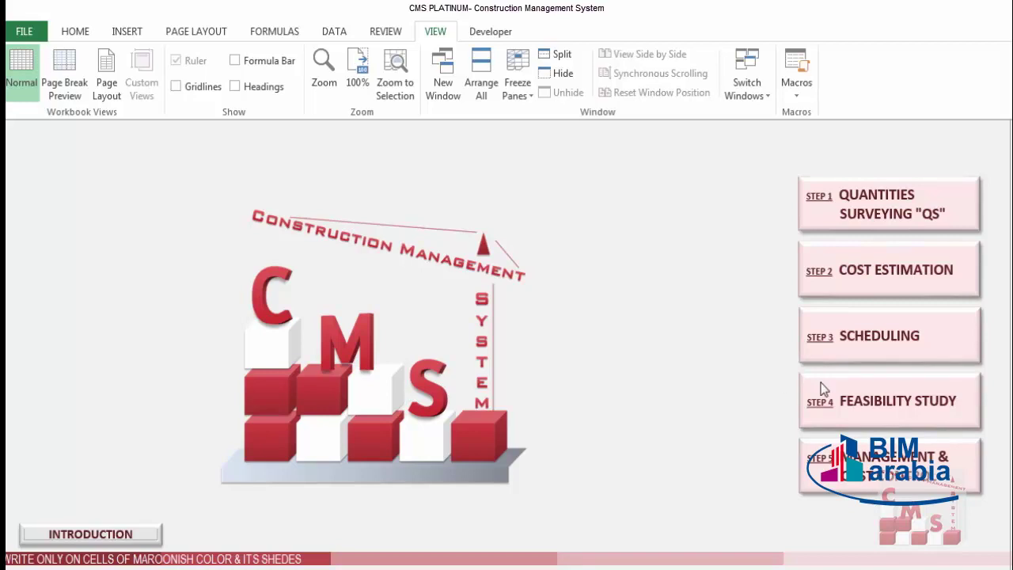
# Open the Feasibility Study sheet and go to its Selling Strategy section
pyautogui.click(926, 417)
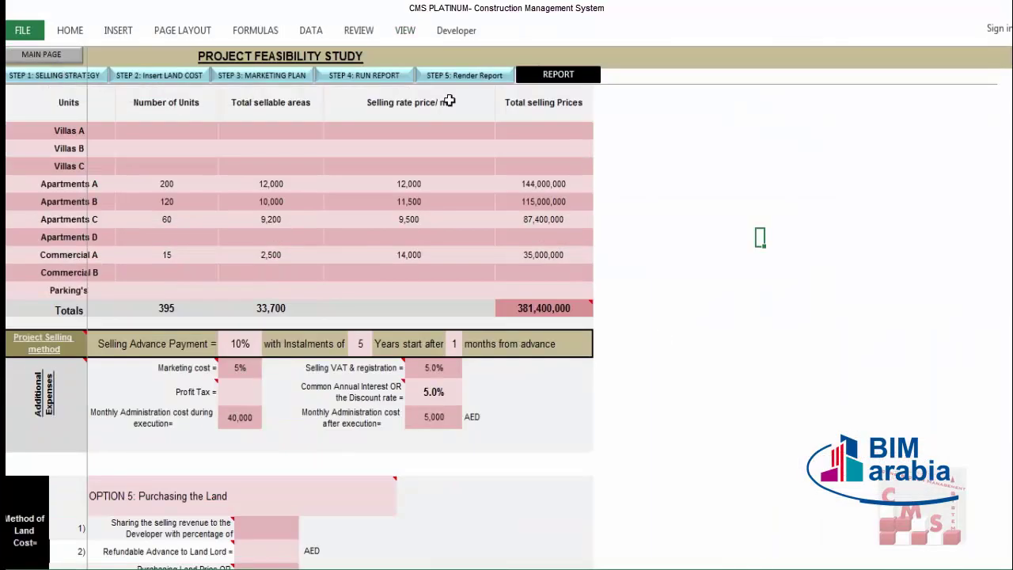
pyautogui.click(34, 87)
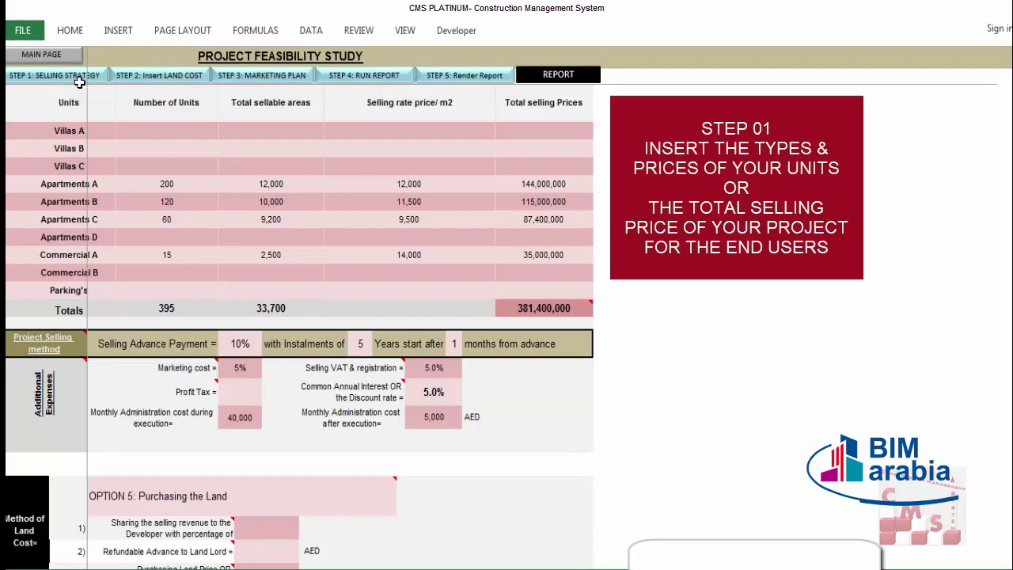
pyautogui.click(162, 85)
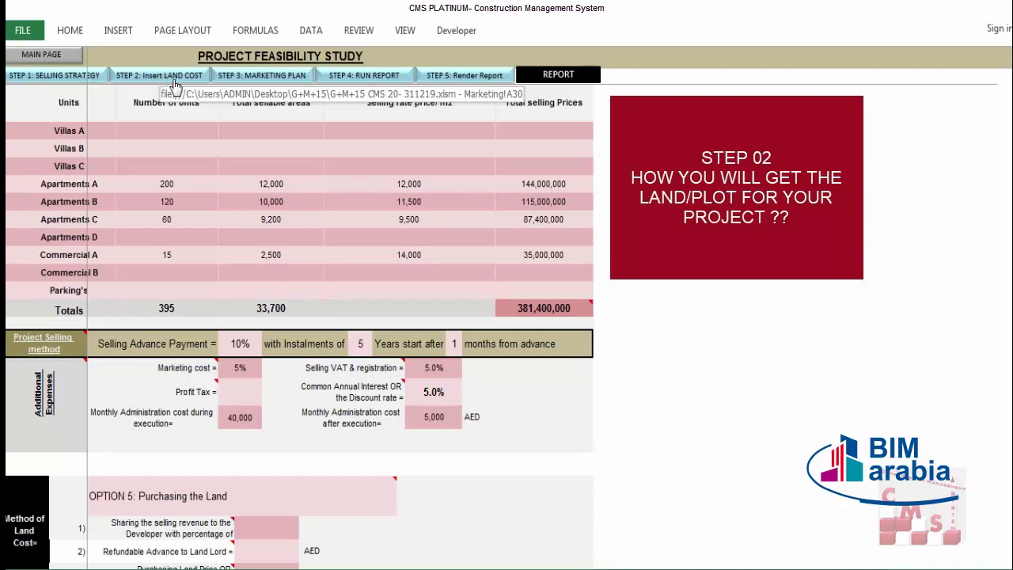
pyautogui.click(252, 79)
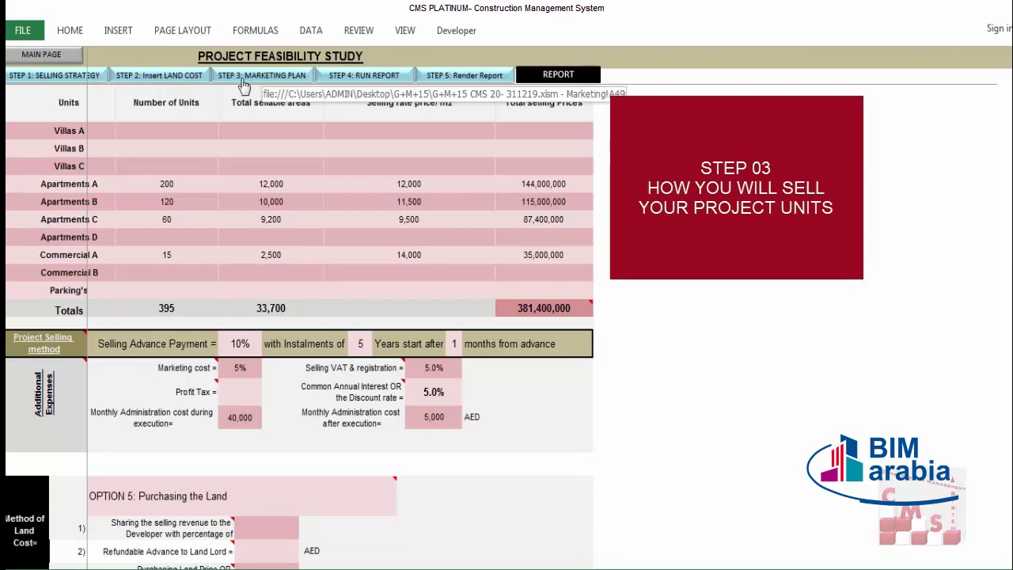
pyautogui.click(346, 84)
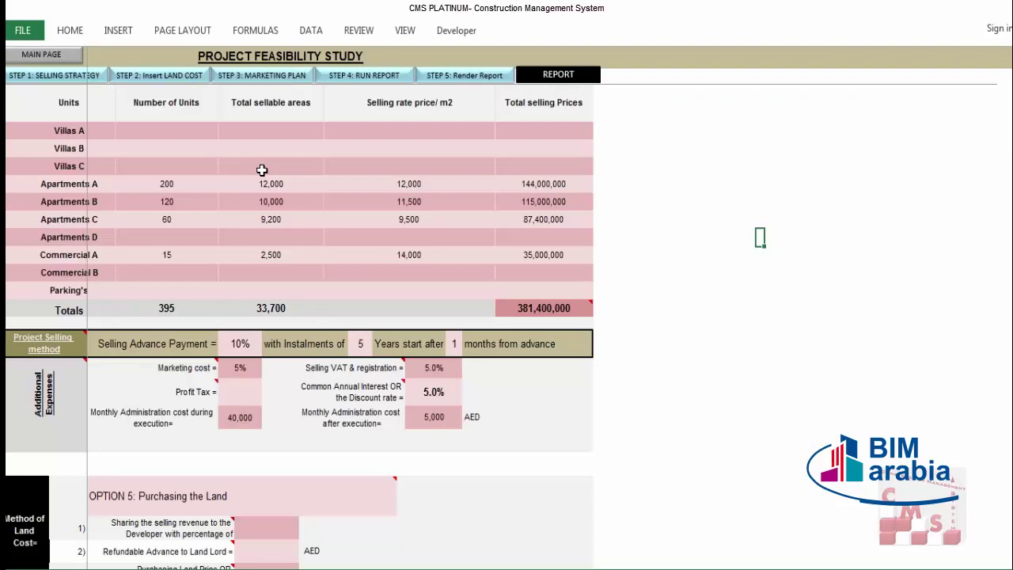
pyautogui.click(57, 76)
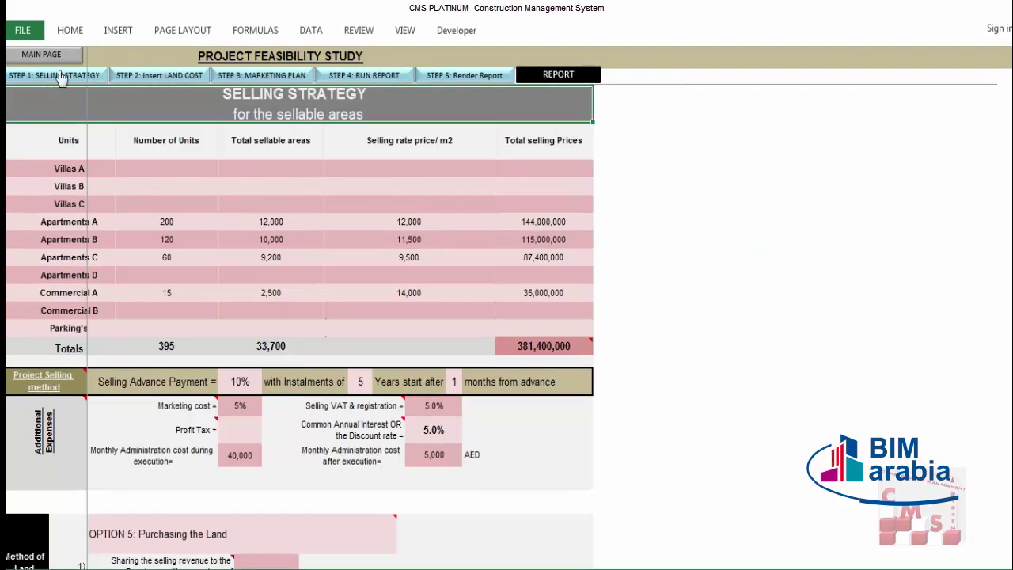
# Relabel the sellable areas column heading in the Selling Strategy table as "Total sellable areas (m2)"
pyautogui.moveTo(379, 108)
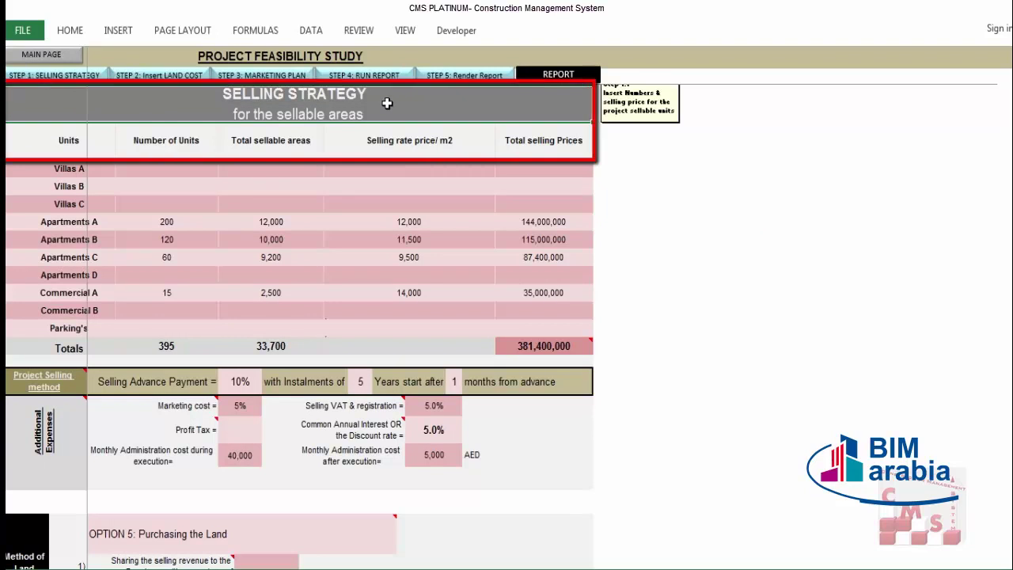
pyautogui.moveTo(162, 286)
pyautogui.mouseDown()
pyautogui.moveTo(181, 141)
pyautogui.moveTo(164, 328)
pyautogui.mouseUp()
pyautogui.click(180, 141)
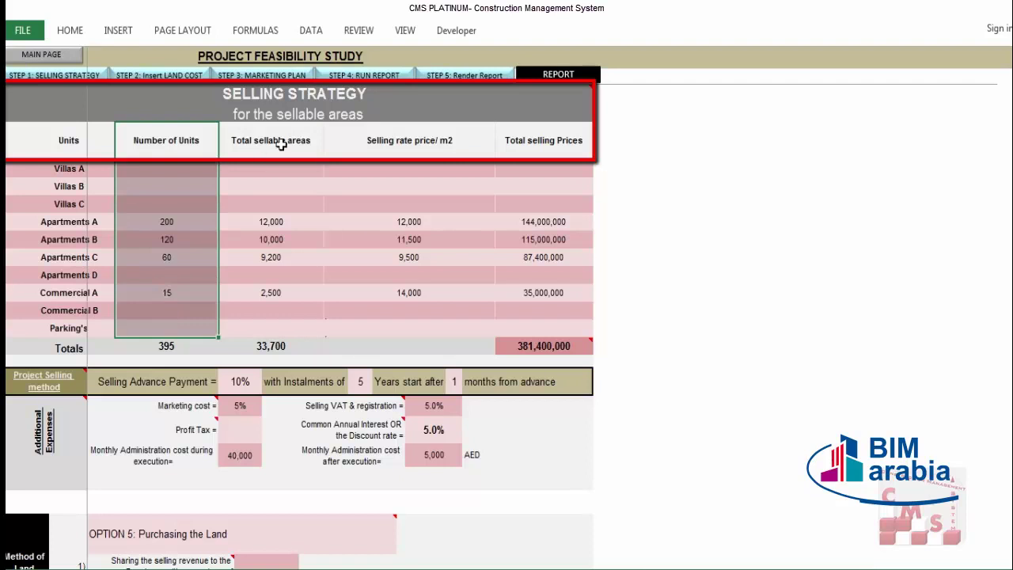
pyautogui.click(281, 144)
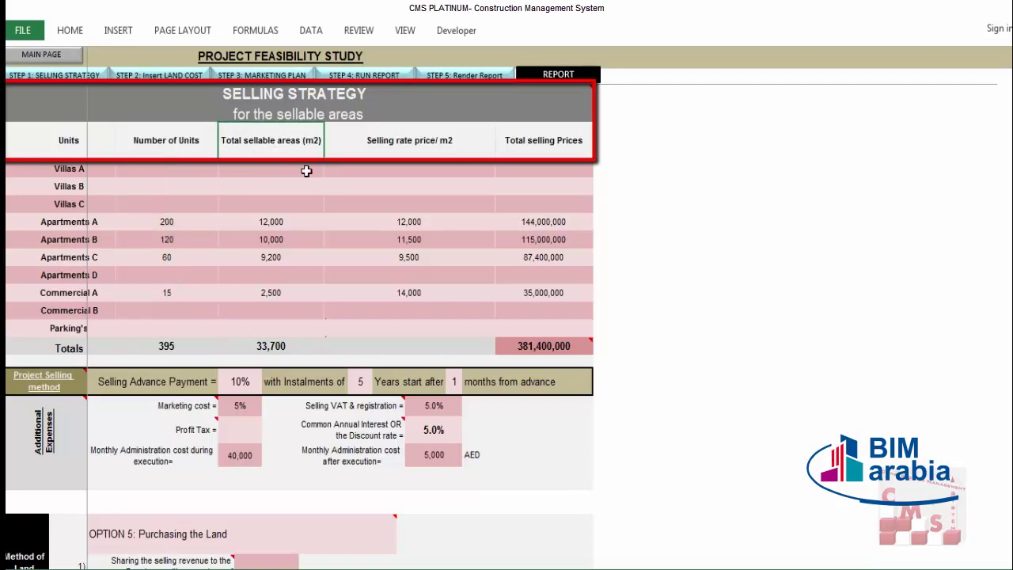
pyautogui.click(461, 146)
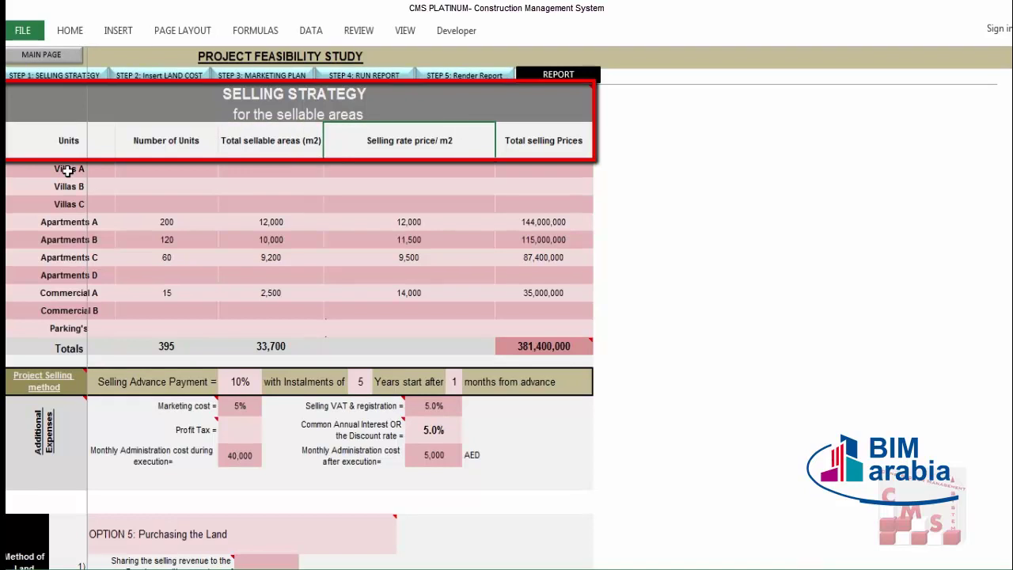
# Examine the unit types, the Apartments A row and the overall total selling price in the Selling Strategy table
pyautogui.moveTo(57, 152); pyautogui.dragTo(64, 329)
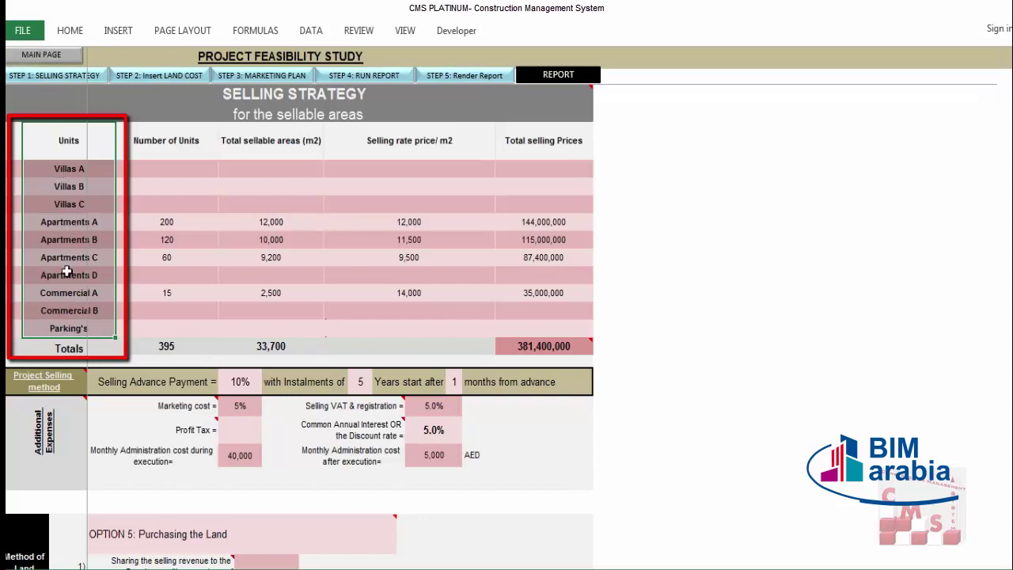
pyautogui.moveTo(63, 168); pyautogui.dragTo(69, 327)
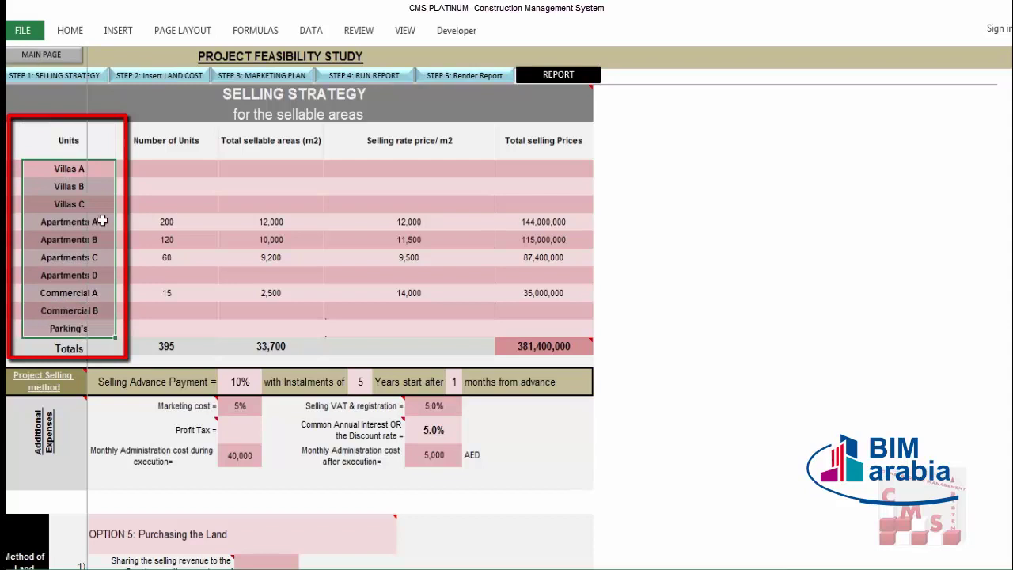
pyautogui.moveTo(159, 168); pyautogui.dragTo(189, 310)
pyautogui.click(83, 221)
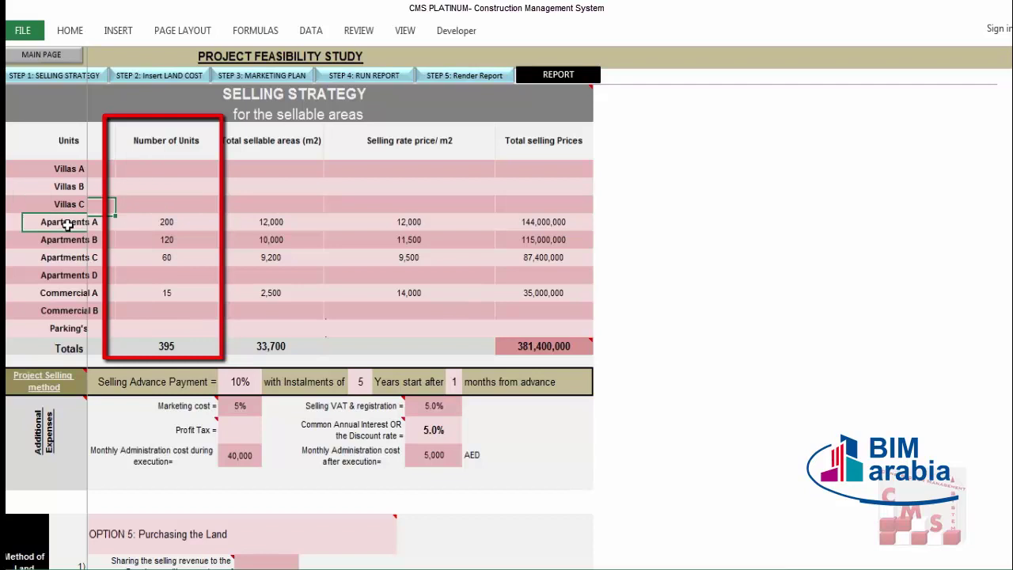
pyautogui.click(135, 222)
pyautogui.click(231, 222)
pyautogui.click(403, 221)
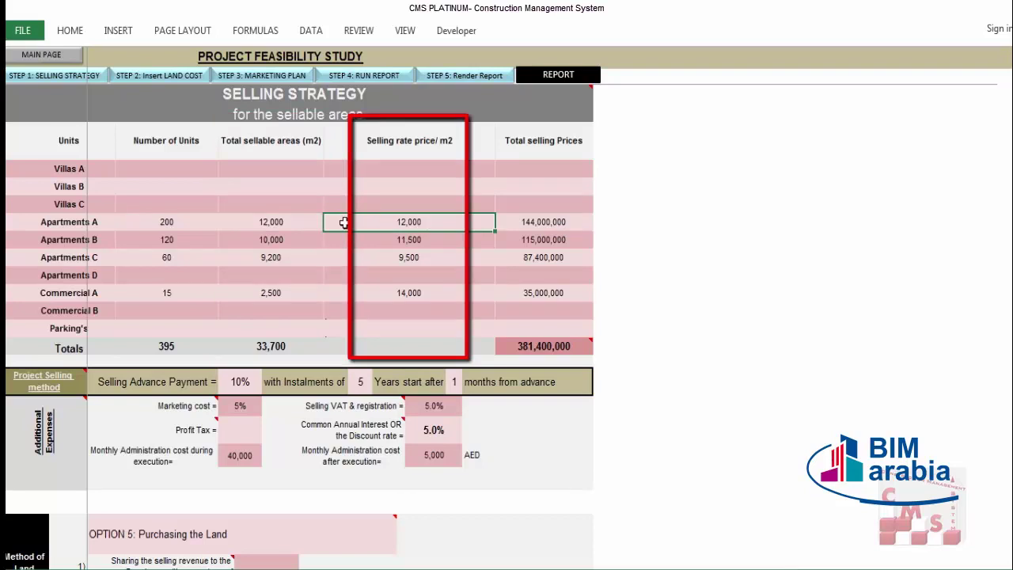
pyautogui.click(579, 222)
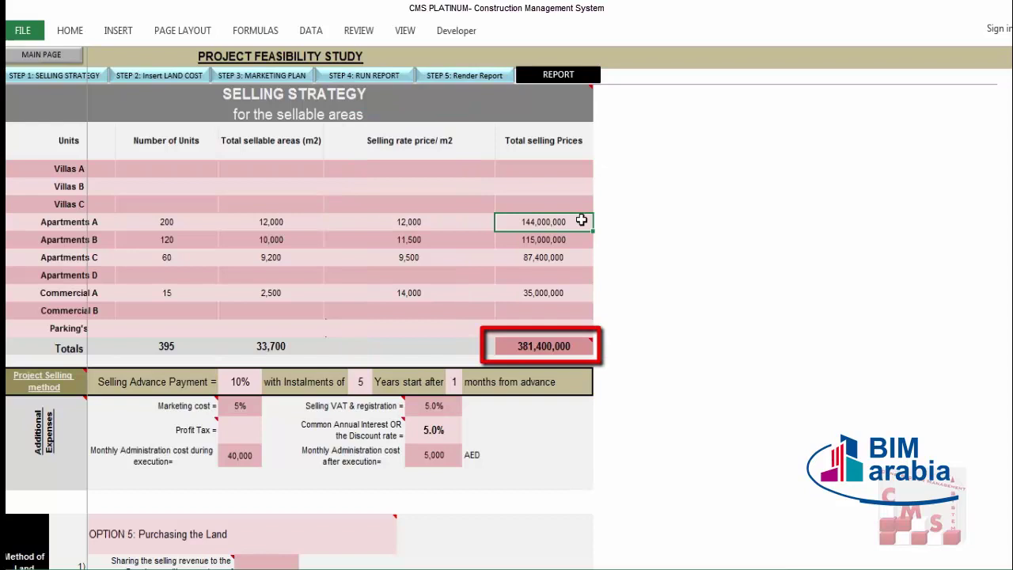
pyautogui.click(525, 349)
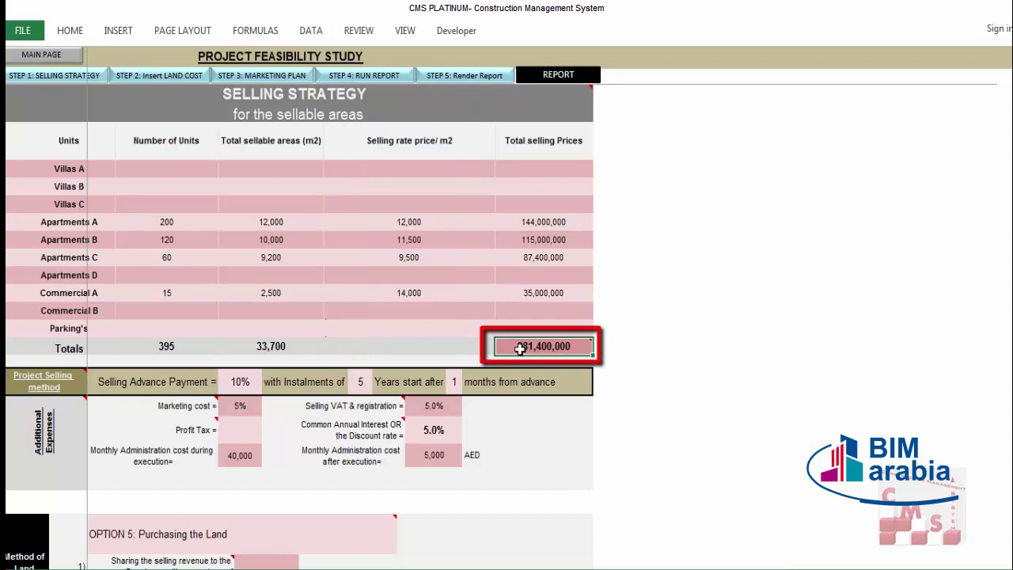
pyautogui.moveTo(591, 347)
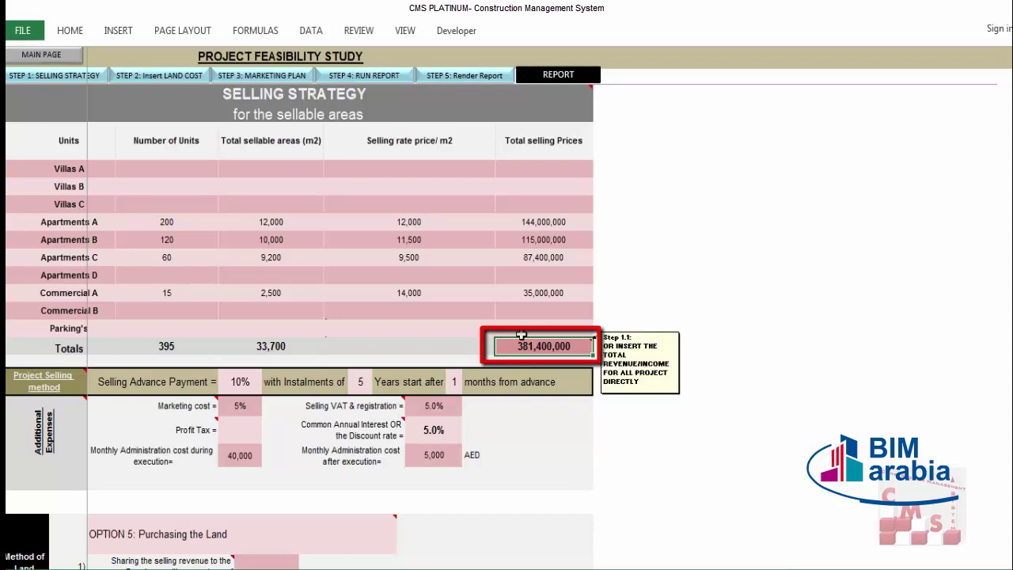
pyautogui.moveTo(528, 346)
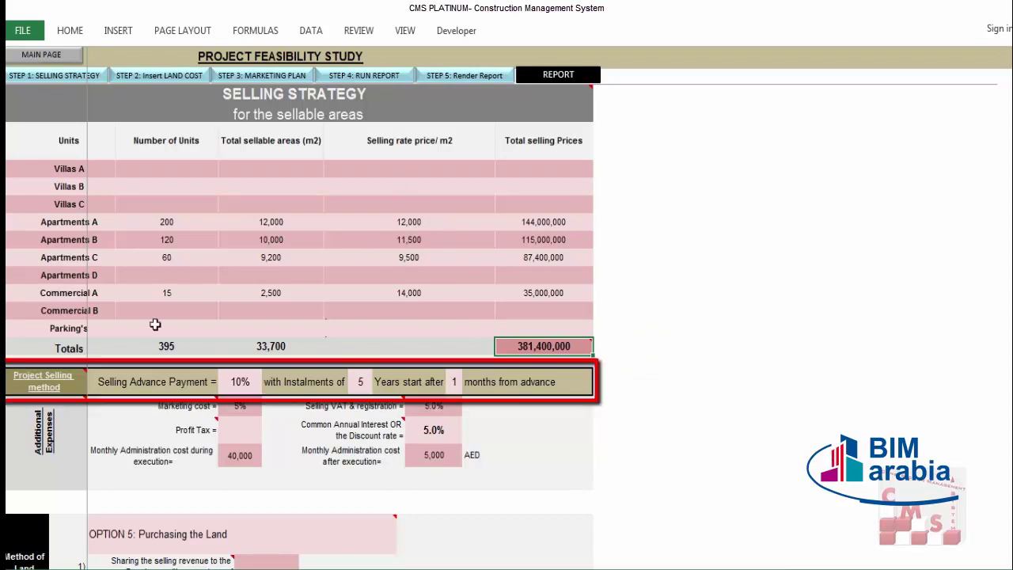
# Examine the advance payment percentage, the instalment years and the start month in the Project Selling method row
pyautogui.click(65, 371)
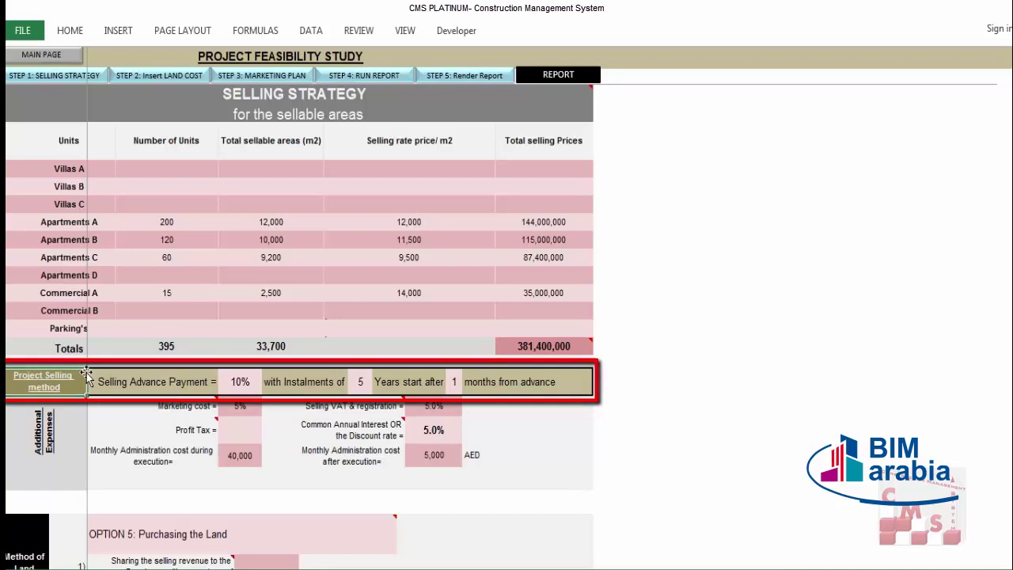
pyautogui.moveTo(87, 377)
pyautogui.click(239, 382)
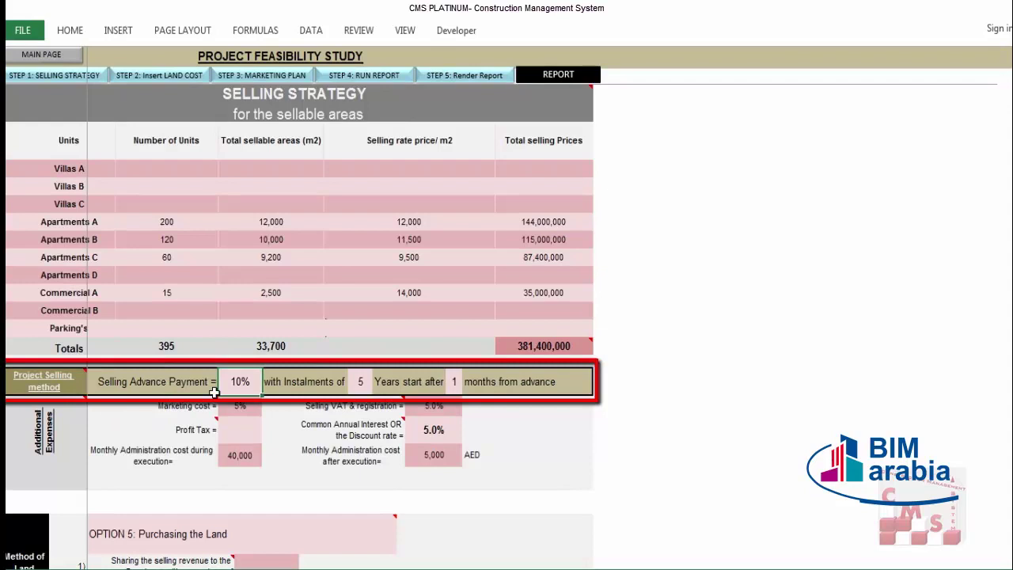
pyautogui.click(357, 384)
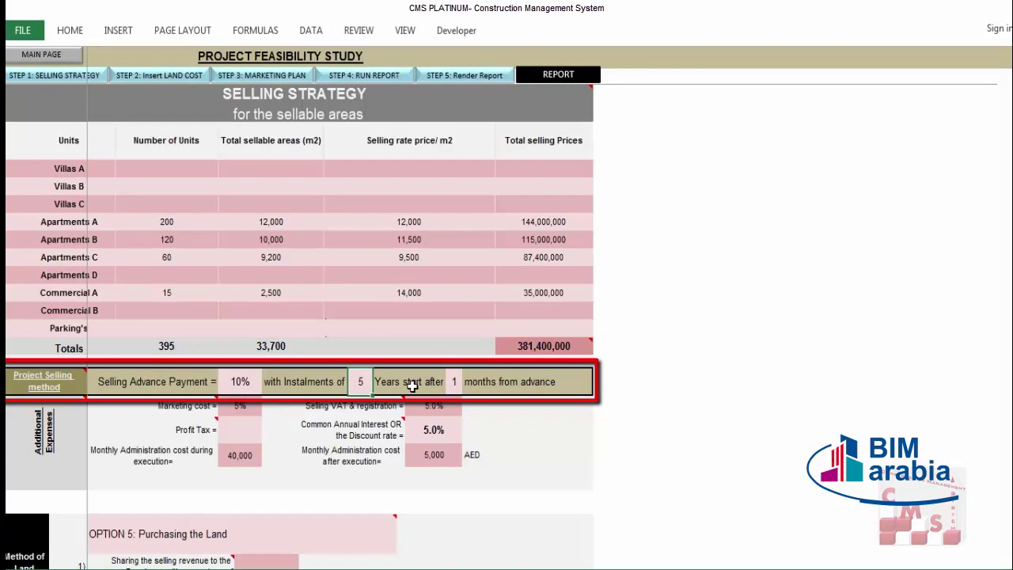
pyautogui.moveTo(92, 383)
pyautogui.click(242, 384)
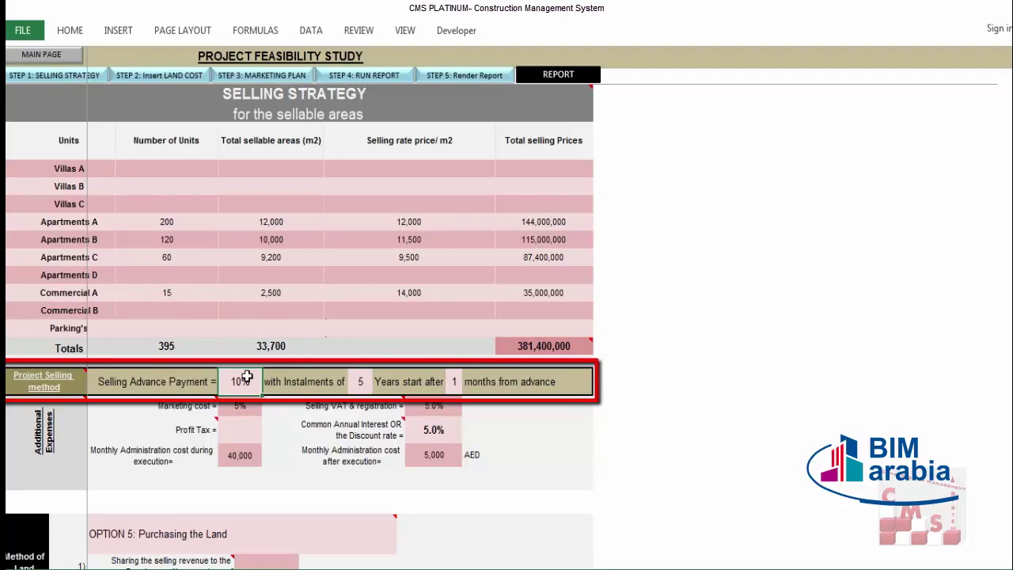
pyautogui.click(360, 386)
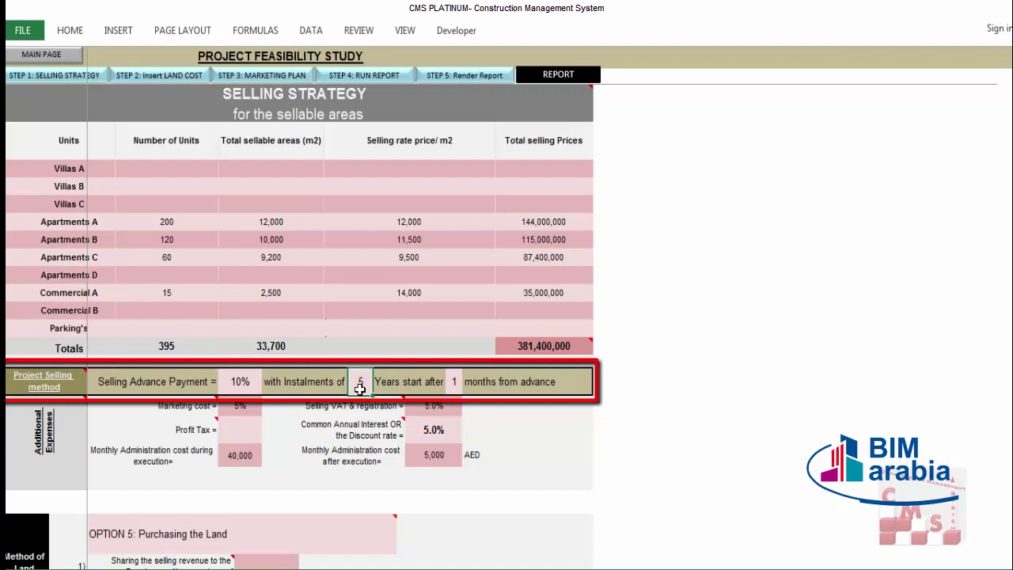
pyautogui.click(453, 383)
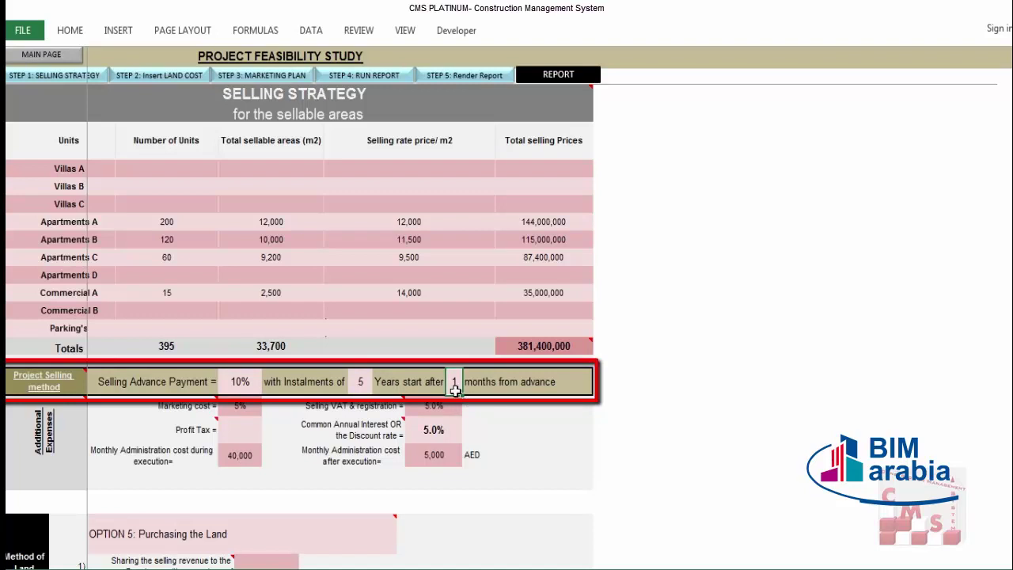
pyautogui.click(255, 384)
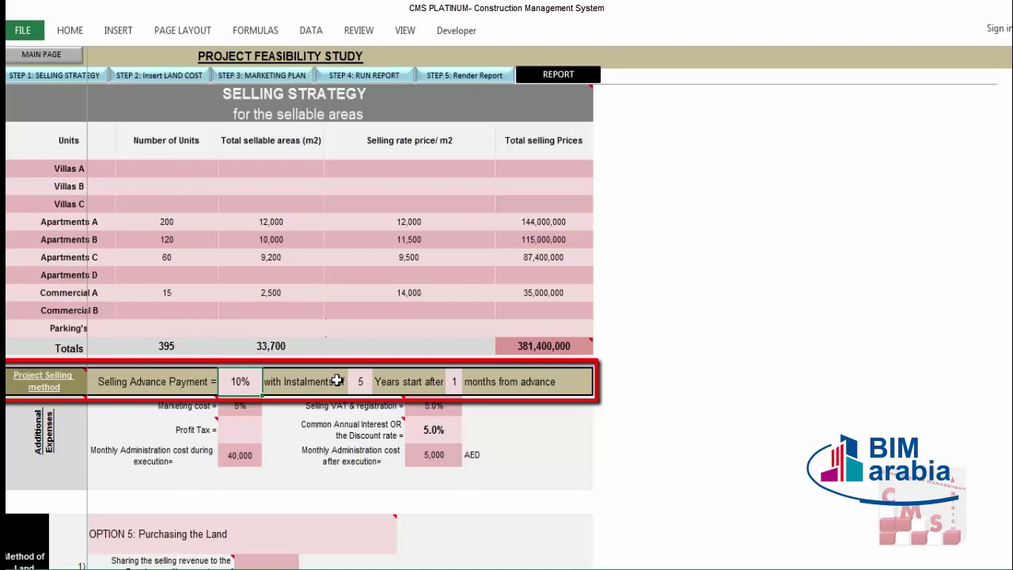
pyautogui.click(364, 383)
pyautogui.click(456, 383)
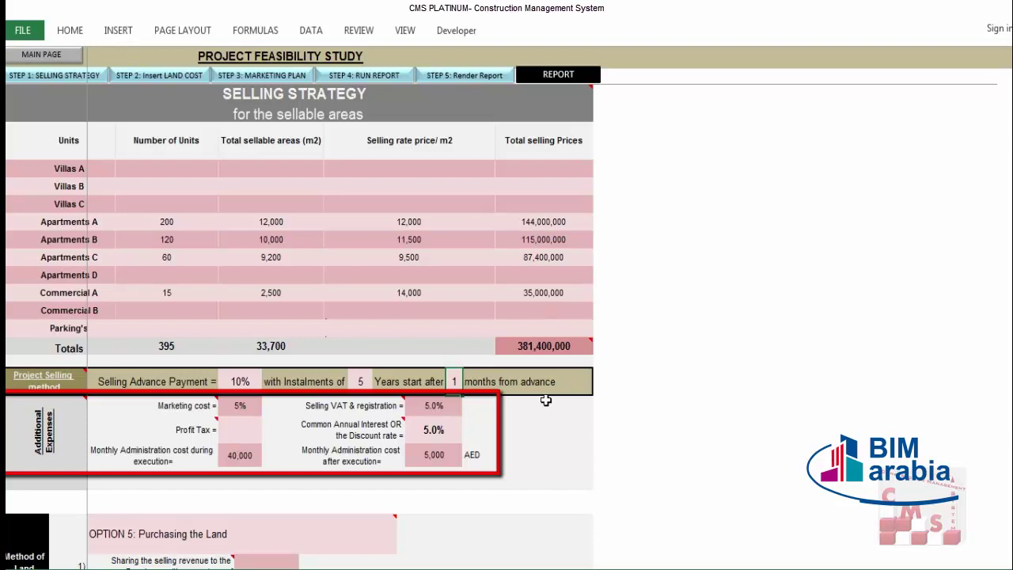
# Examine the marketing cost, selling VAT, profit tax and monthly administration costs among the additional expenses
pyautogui.click(242, 407)
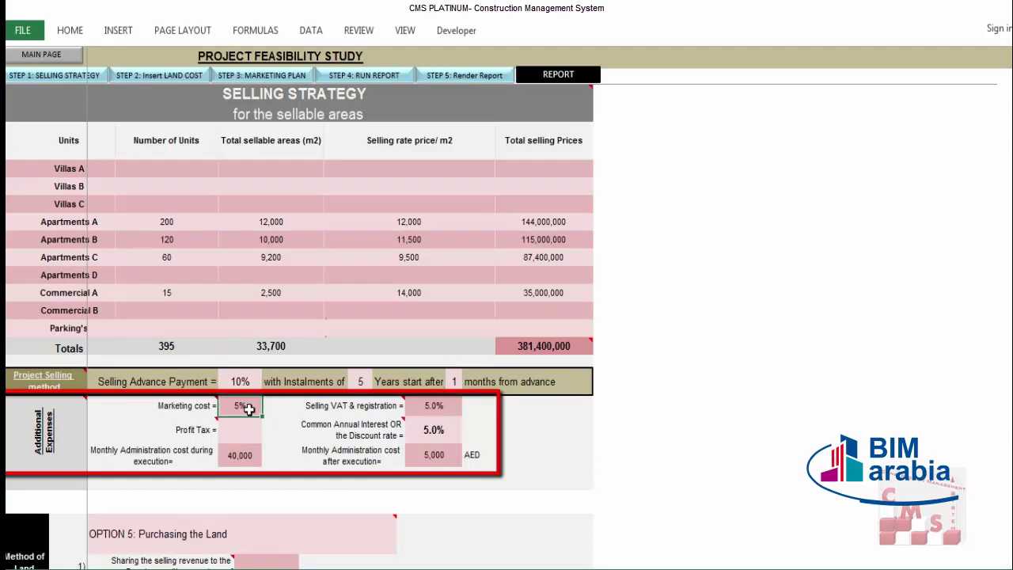
pyautogui.click(444, 408)
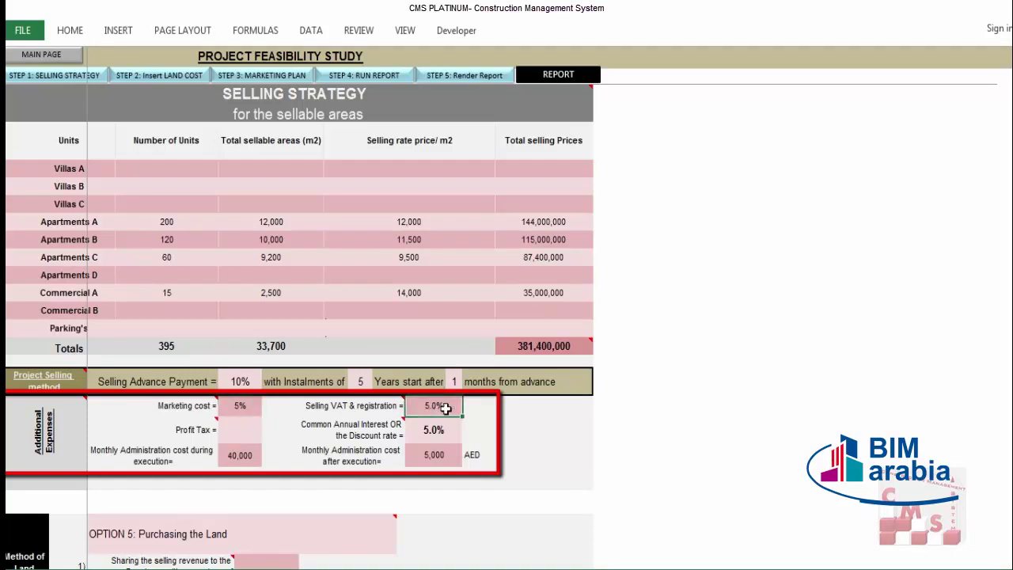
pyautogui.click(238, 430)
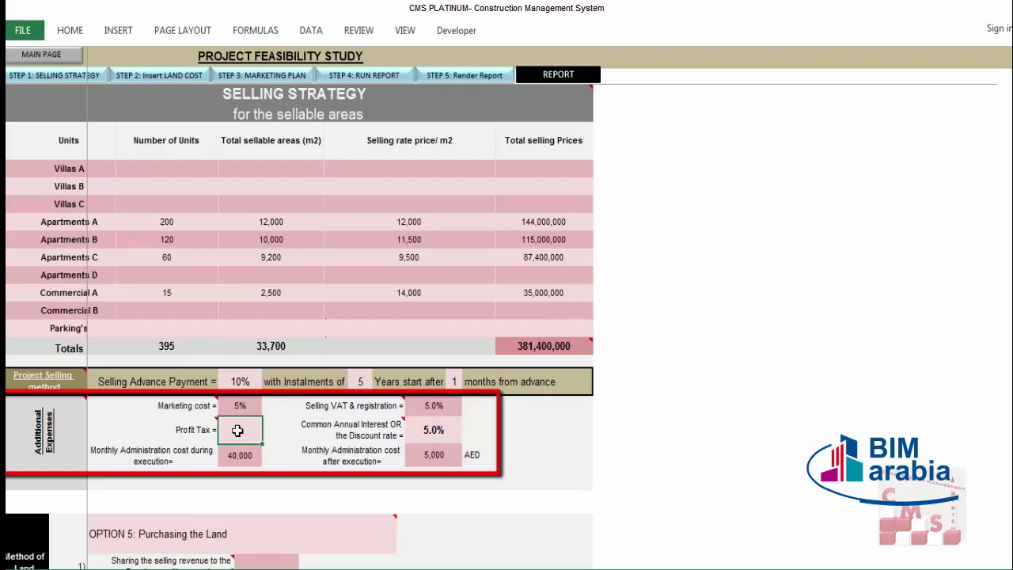
pyautogui.click(255, 449)
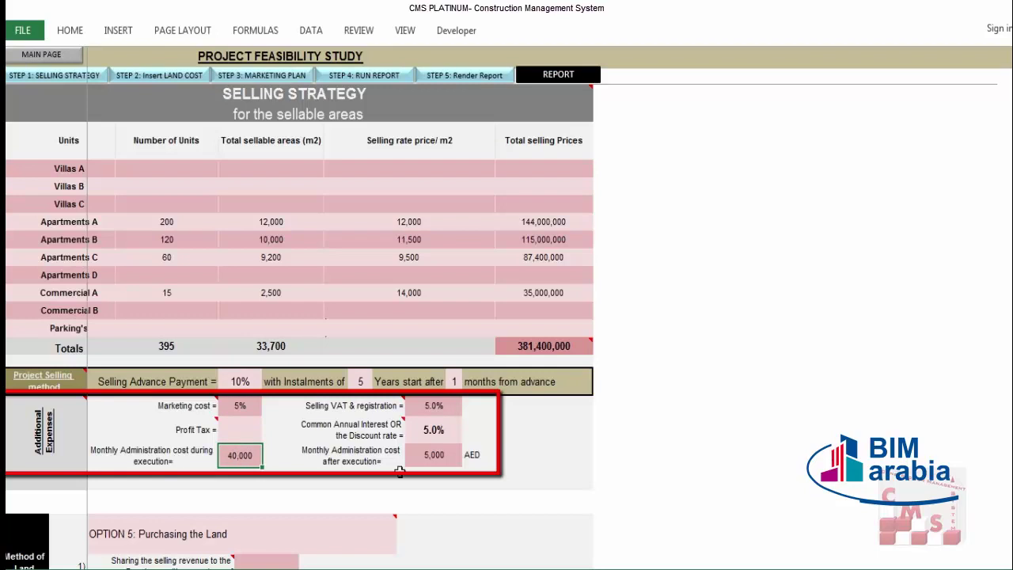
pyautogui.click(439, 447)
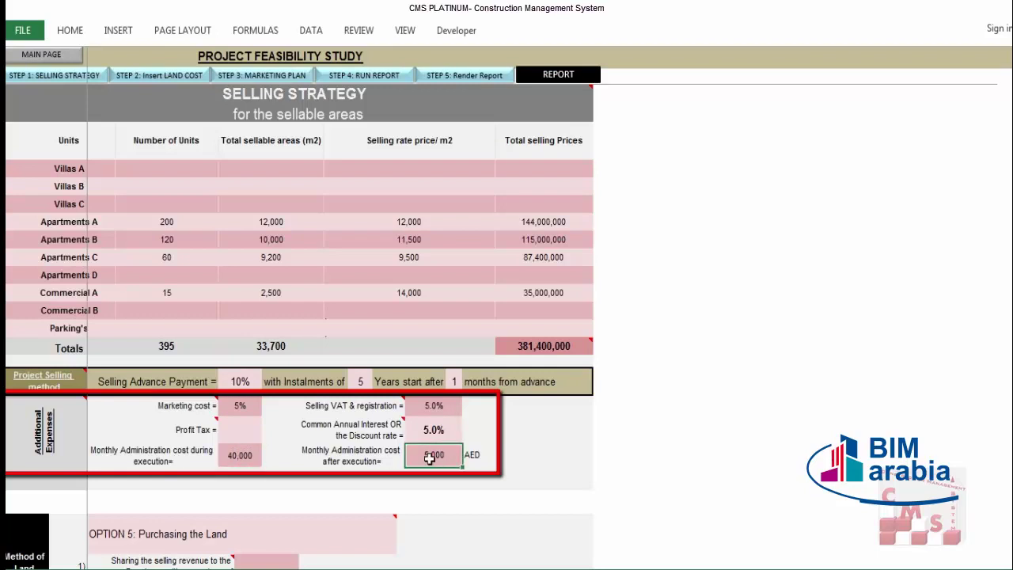
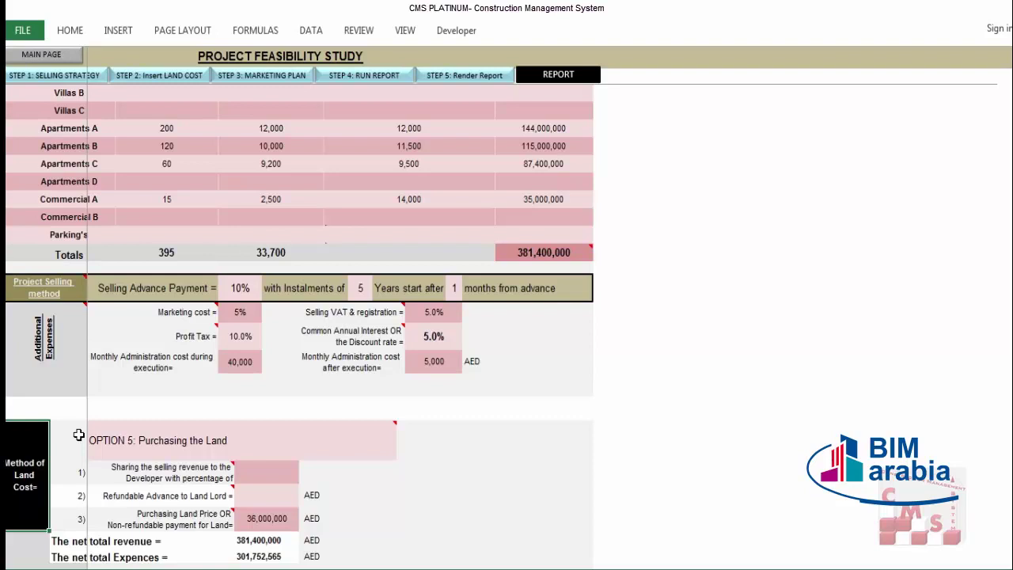
# Set the method of land cost to Option 1, sharing the sales revenue by a percentage between the developer and the land lord
pyautogui.click(372, 446)
pyautogui.click(404, 454)
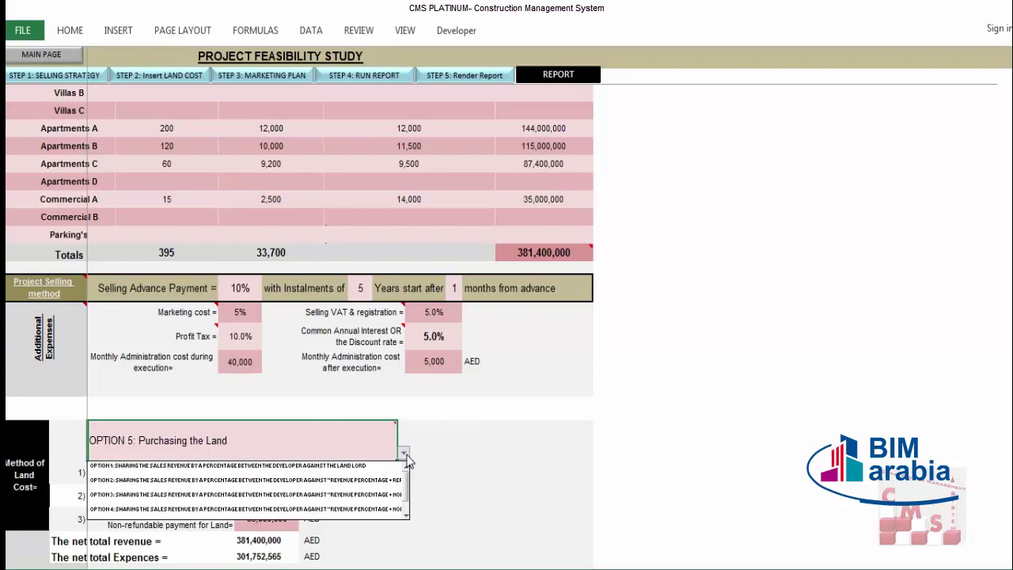
pyautogui.click(403, 508)
pyautogui.click(405, 465)
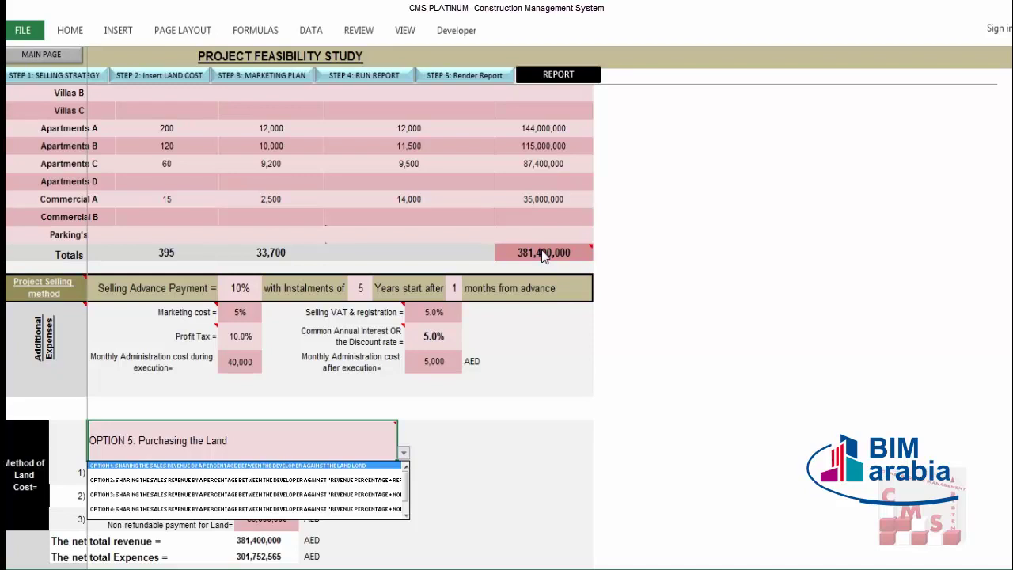
pyautogui.click(347, 465)
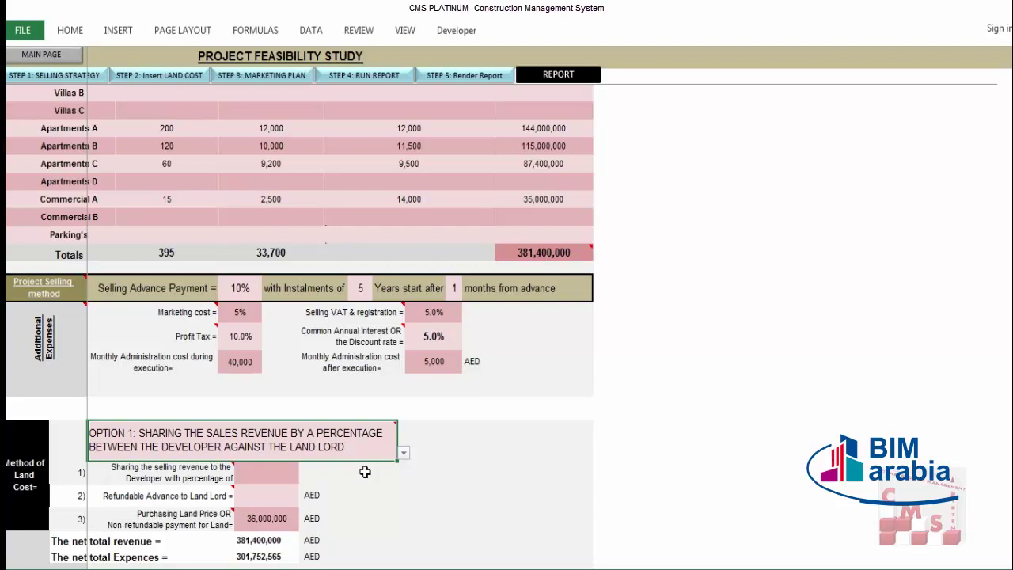
# Set the developer's percentage share of the selling revenue to 60%
pyautogui.click(247, 471)
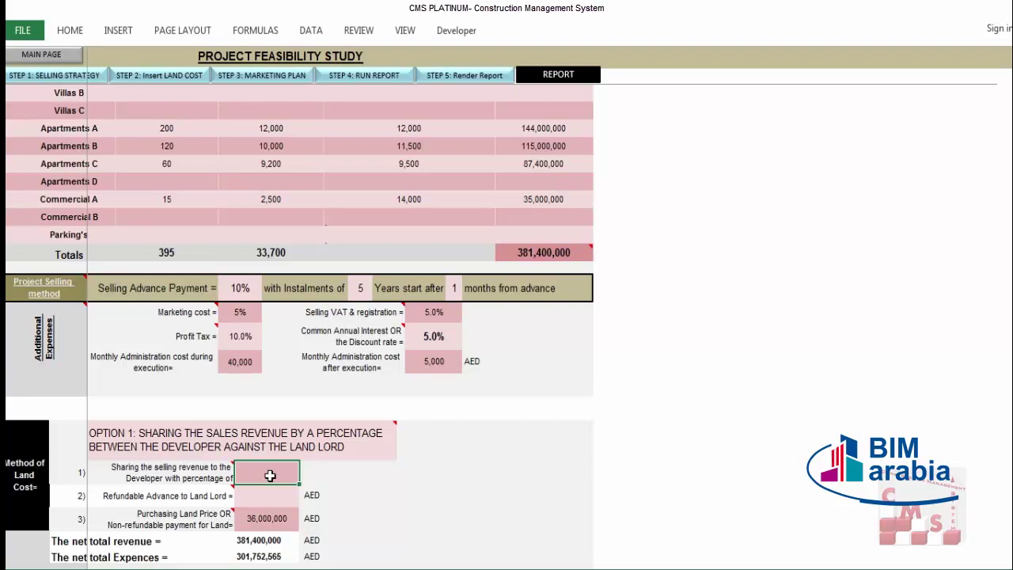
pyautogui.write('60')
pyautogui.press('Return')
# Switch the method of land cost to Option 3, revenue percentage plus non-refundable advance to the land lord
pyautogui.click(348, 443)
pyautogui.click(404, 452)
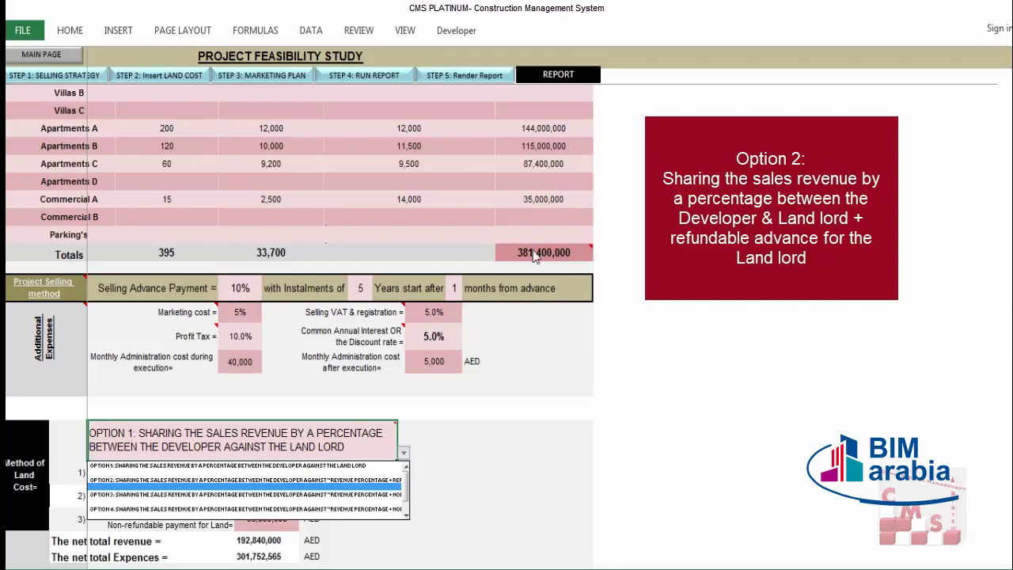
pyautogui.click(355, 494)
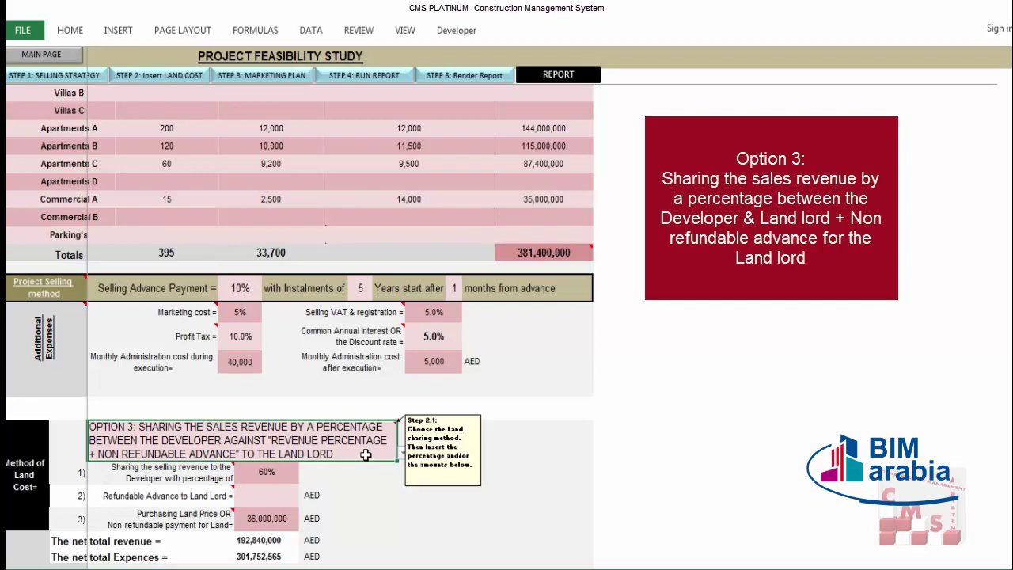
pyautogui.moveTo(546, 251)
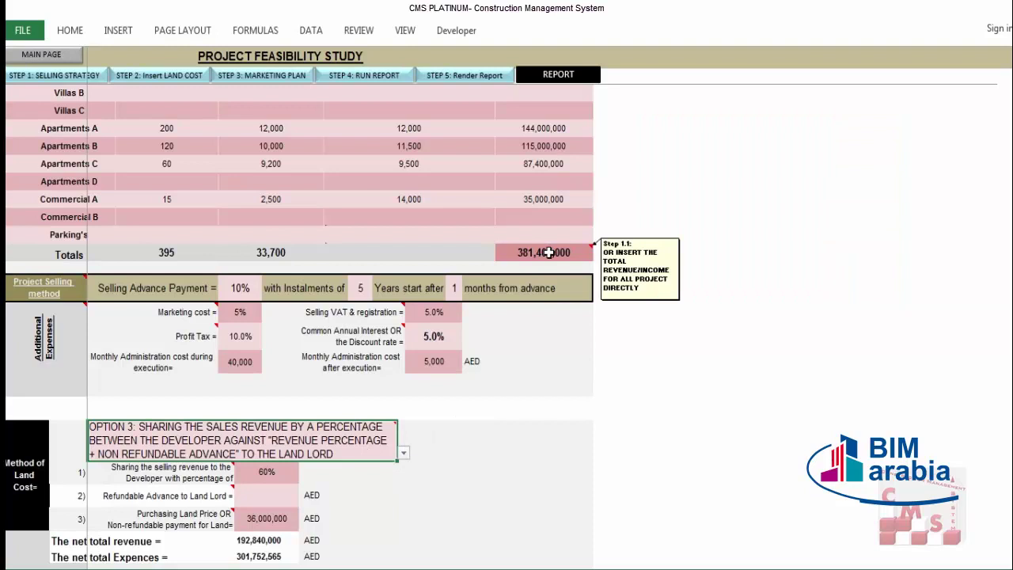
# Switch the method of land cost to Option 4, then to Option 5, purchasing the land plot by the developer
pyautogui.click(404, 452)
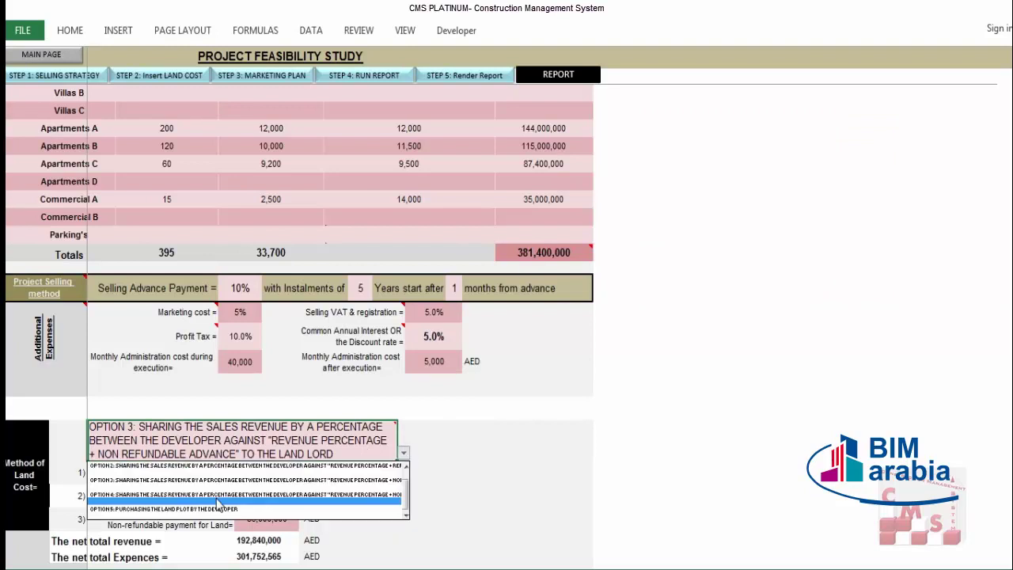
pyautogui.click(219, 500)
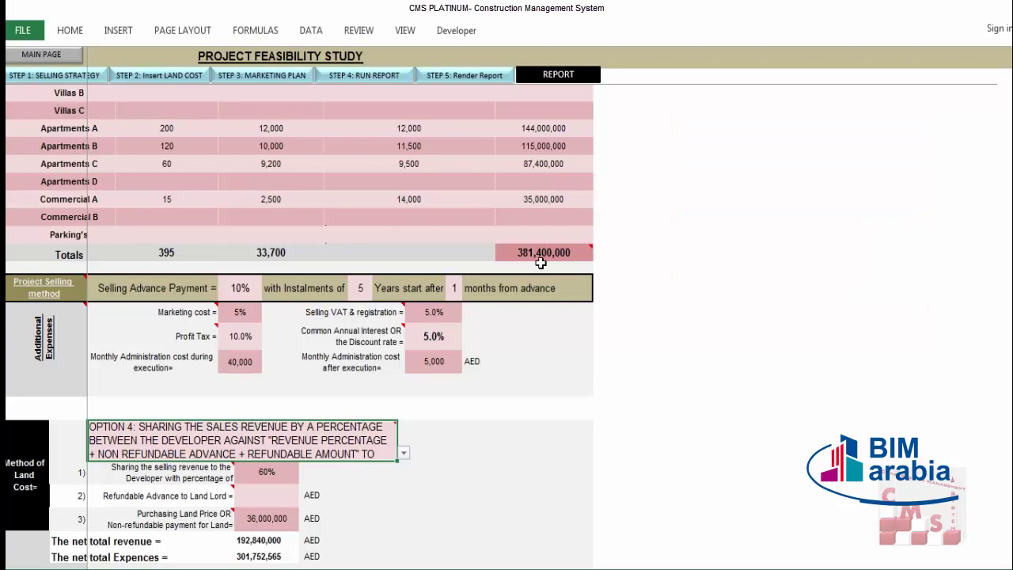
pyautogui.click(403, 453)
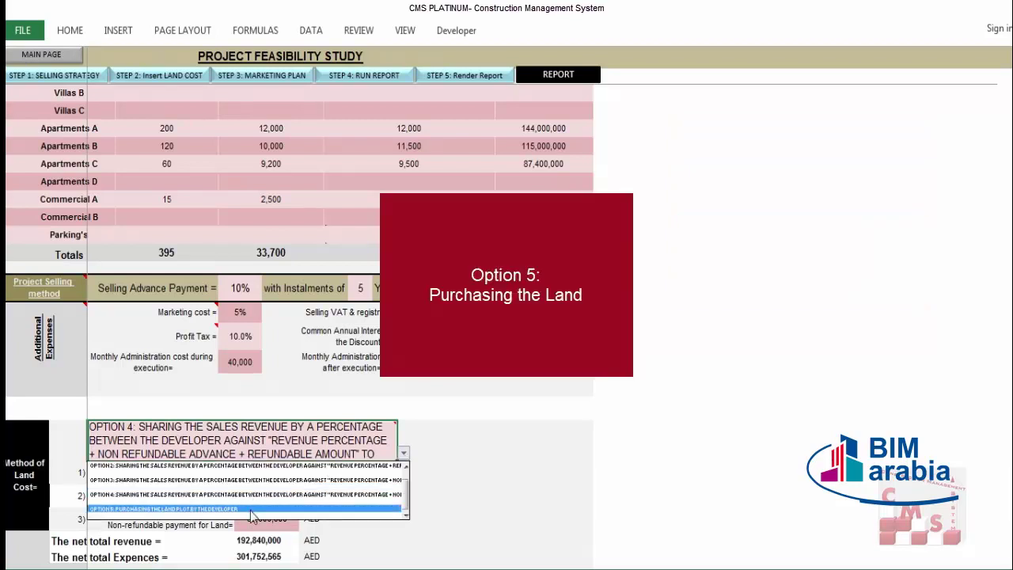
pyautogui.click(251, 509)
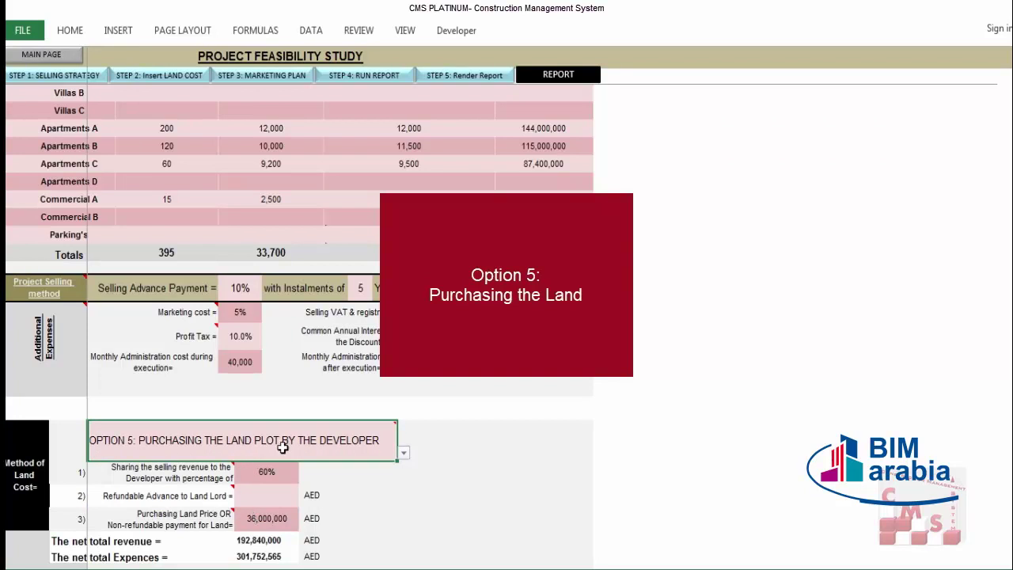
pyautogui.moveTo(286, 447)
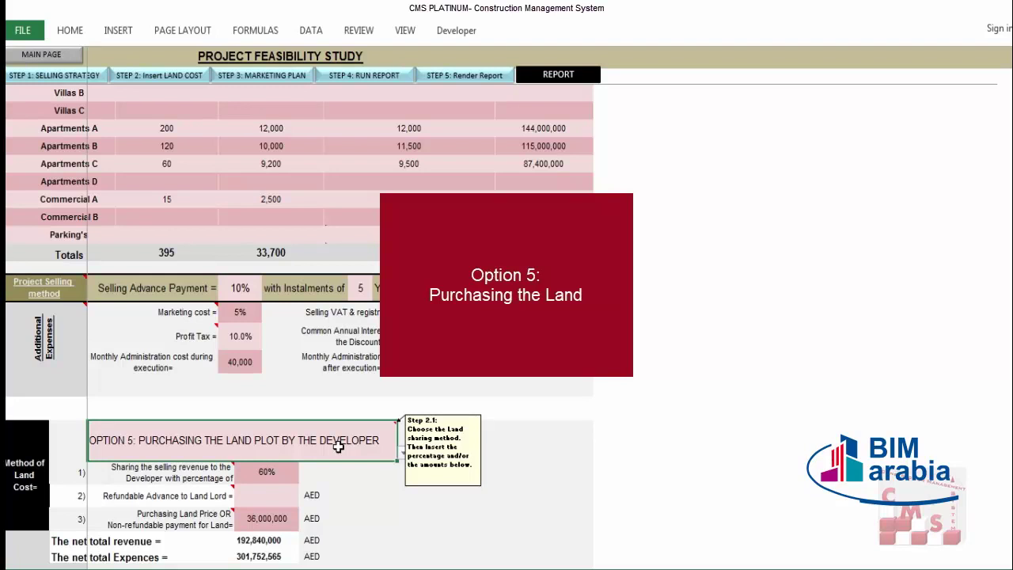
# Return the method of land cost to Option 1, sharing the sales revenue by a percentage with the land lord
pyautogui.click(404, 456)
pyautogui.click(400, 469)
pyautogui.scroll(1, 408, 475)
pyautogui.click(214, 473)
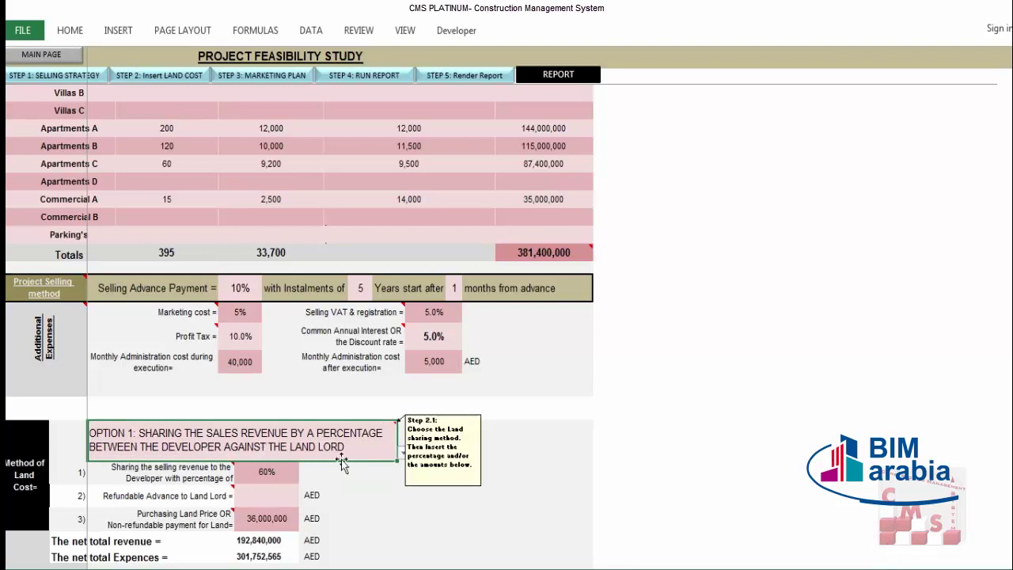
# Clear the purchasing land price or non-refundable payment amount in the land cost section
pyautogui.click(277, 472)
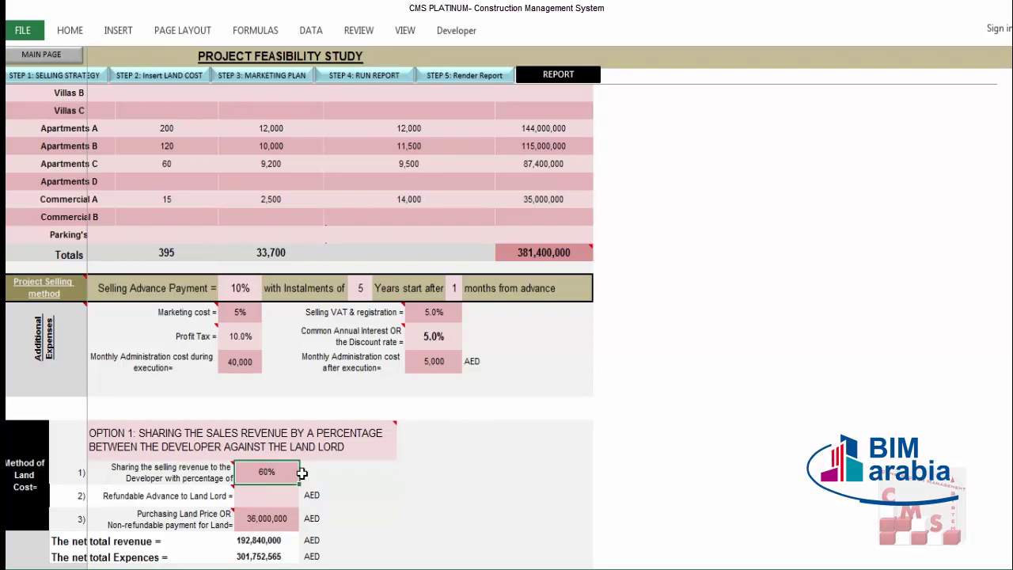
pyautogui.click(277, 522)
pyautogui.press('Delete')
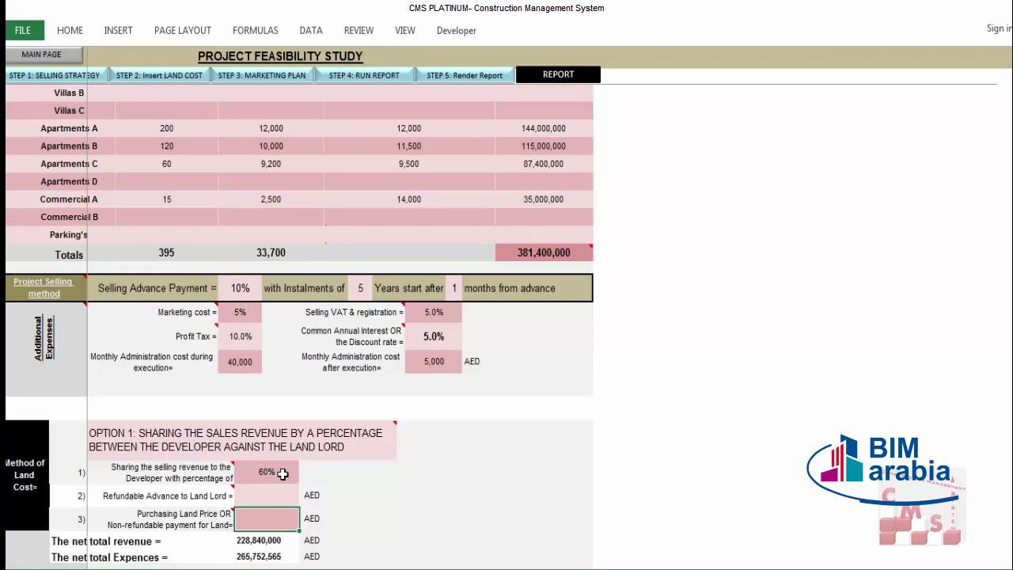
pyautogui.click(282, 473)
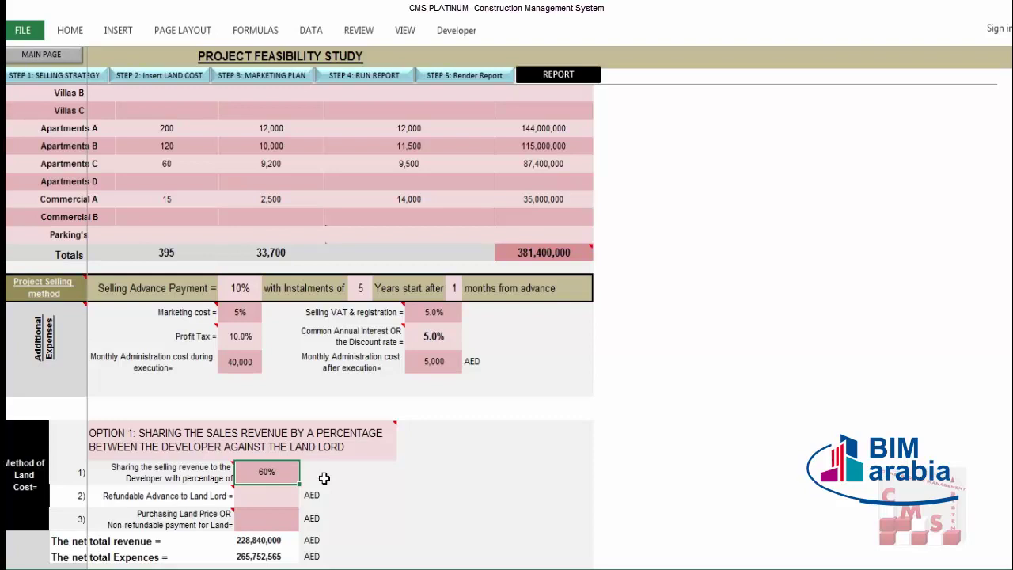
# Check the net total revenue and return from the Cost Breakdown sheet to the Project Feasibility Study sheet
pyautogui.click(244, 538)
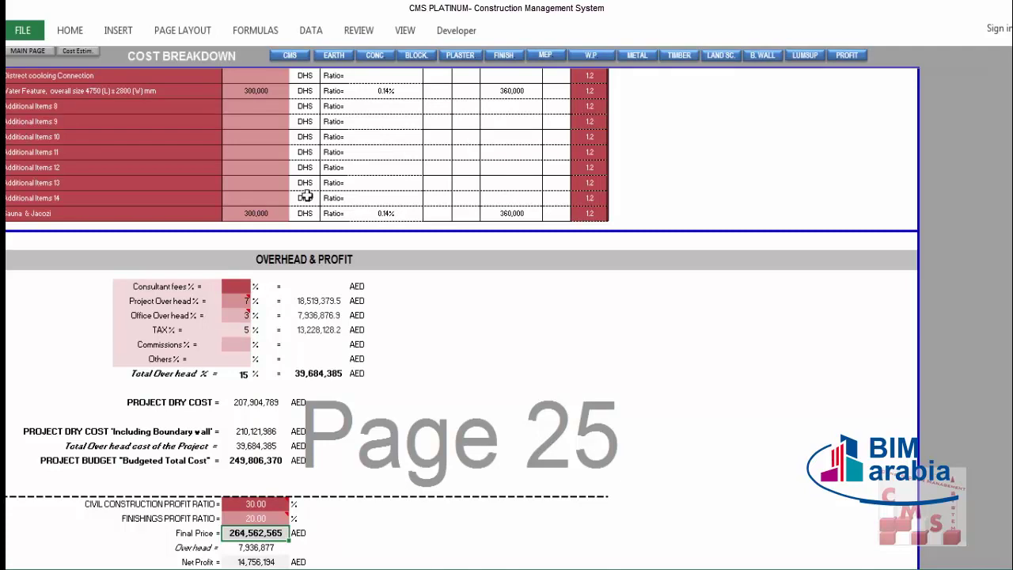
pyautogui.click(47, 53)
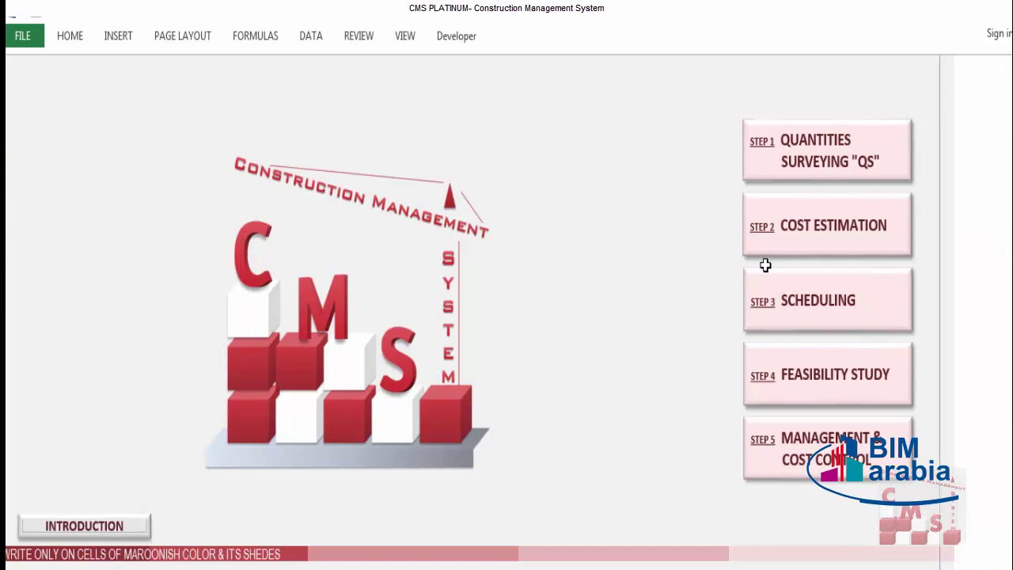
pyautogui.click(767, 375)
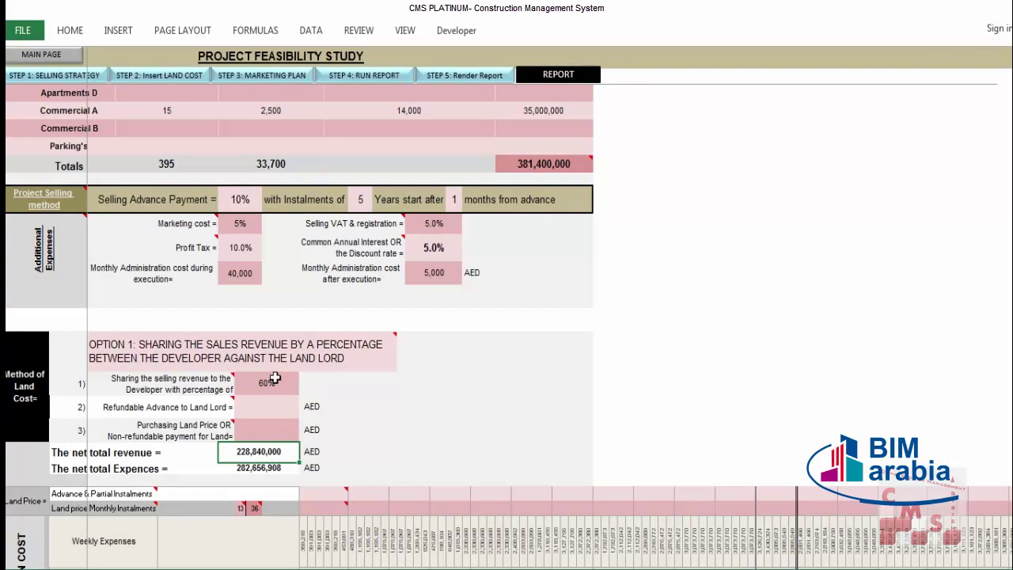
# Check the net total expenses and set the developer's percentage share of the selling revenue to 70%
pyautogui.moveTo(537, 169)
pyautogui.click(234, 472)
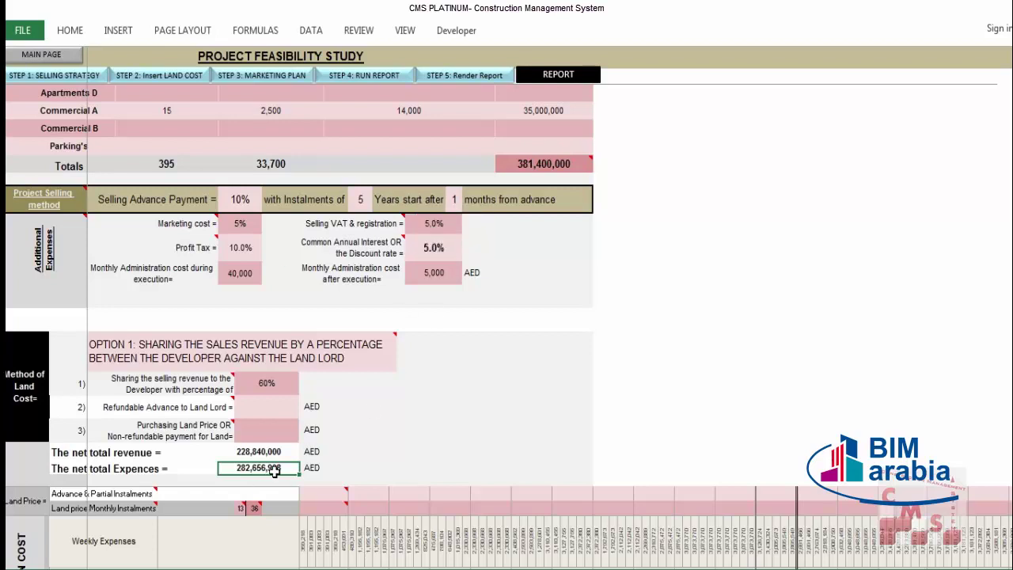
pyautogui.click(293, 383)
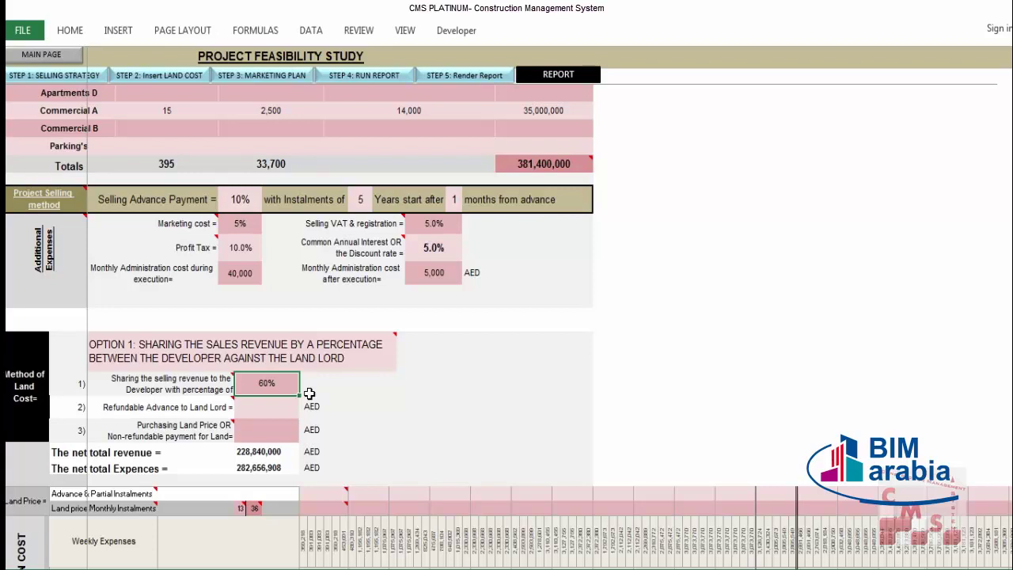
pyautogui.write('70')
pyautogui.press('Return')
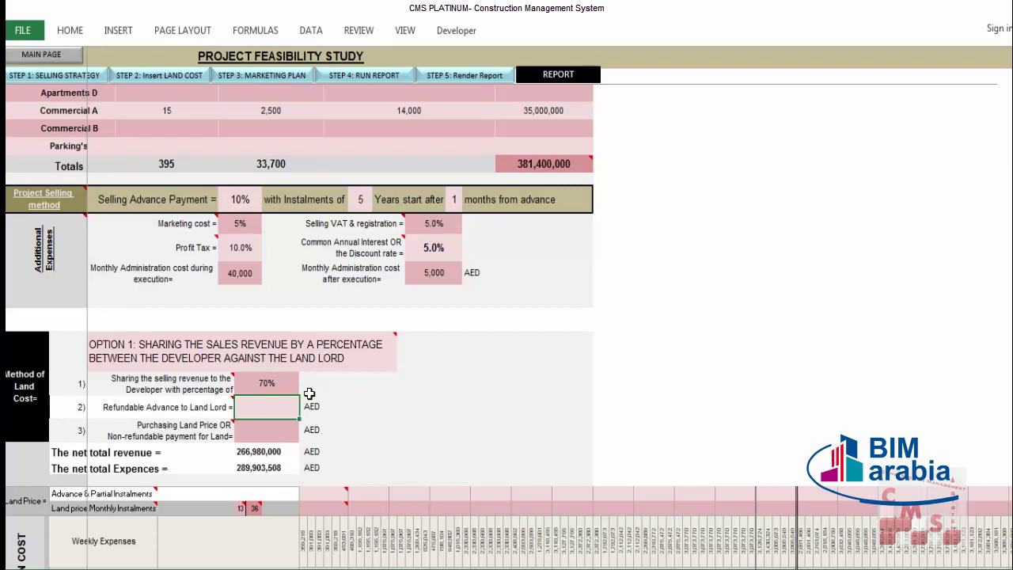
# Compare the net total revenue with the net total expenses for the current developer share
pyautogui.click(270, 452)
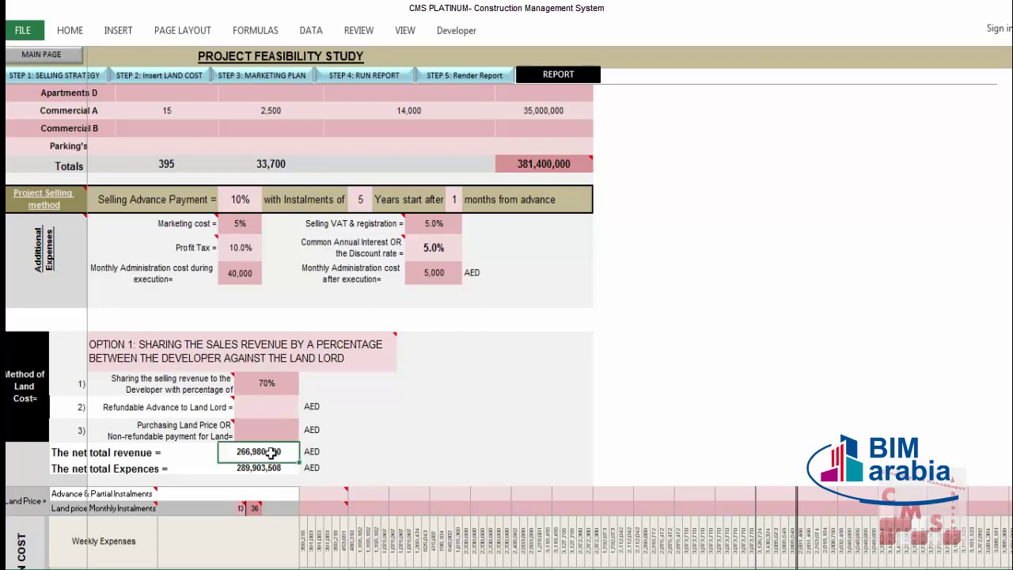
pyautogui.click(227, 470)
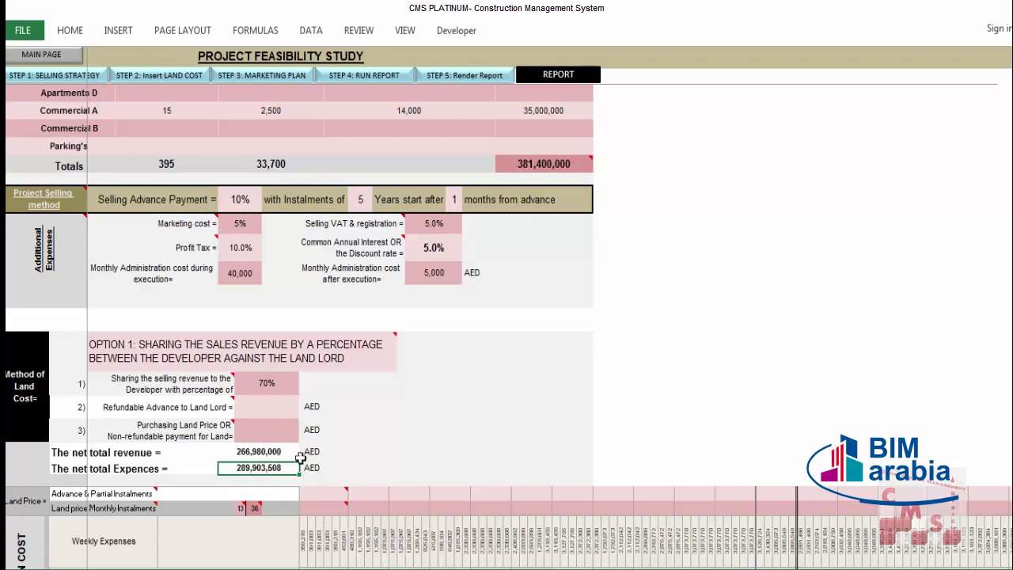
pyautogui.click(274, 383)
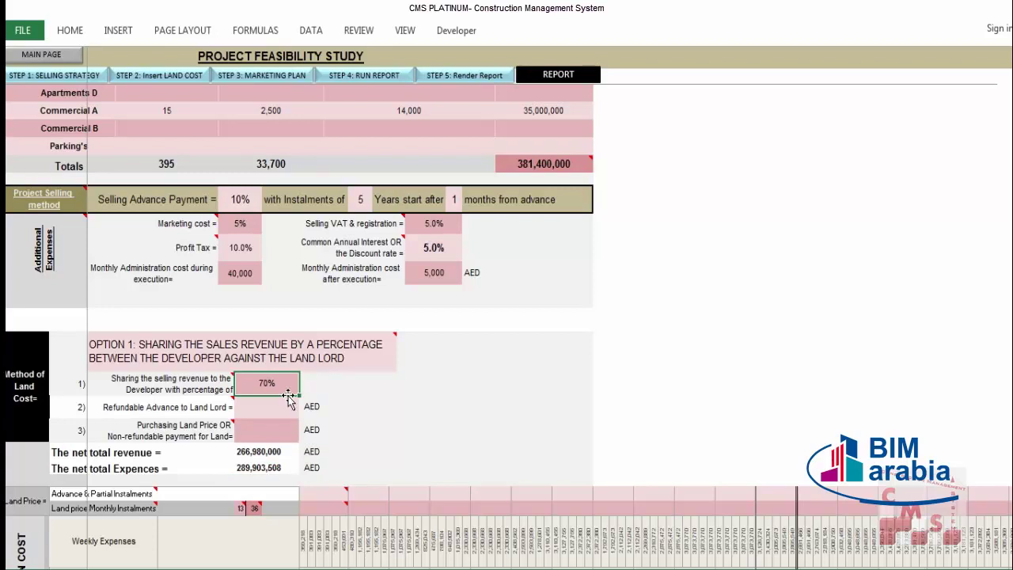
pyautogui.moveTo(270, 454); pyautogui.dragTo(267, 469)
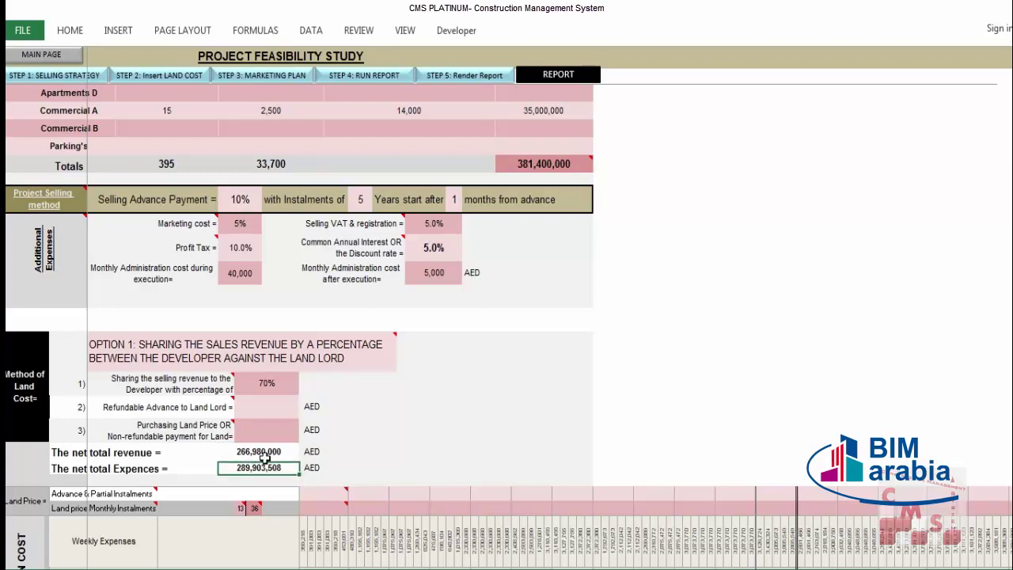
# Examine the total sellable areas and selling rates per m2 for Apartments A through Commercial A in the Selling Strategy table
pyautogui.scroll(3, 407, 297)
pyautogui.scroll(1, 420, 277)
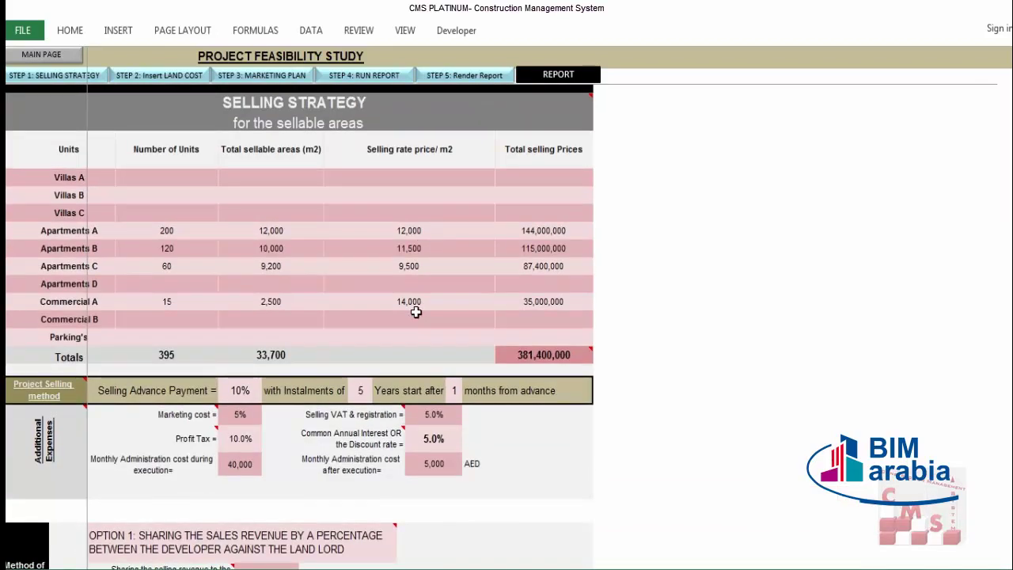
pyautogui.scroll(-2, 415, 311)
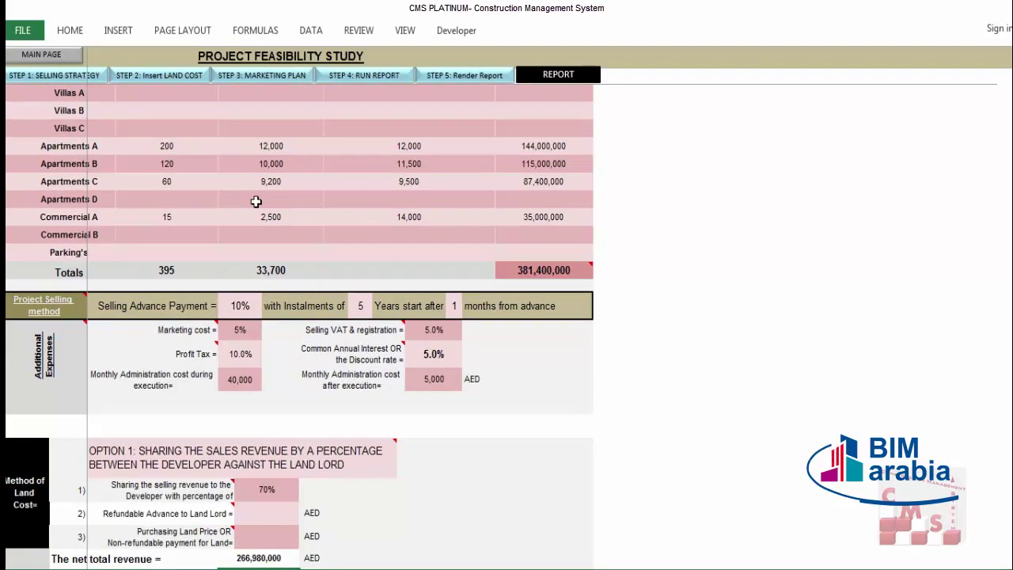
pyautogui.moveTo(274, 147); pyautogui.dragTo(276, 250)
pyautogui.scroll(2, 284, 178)
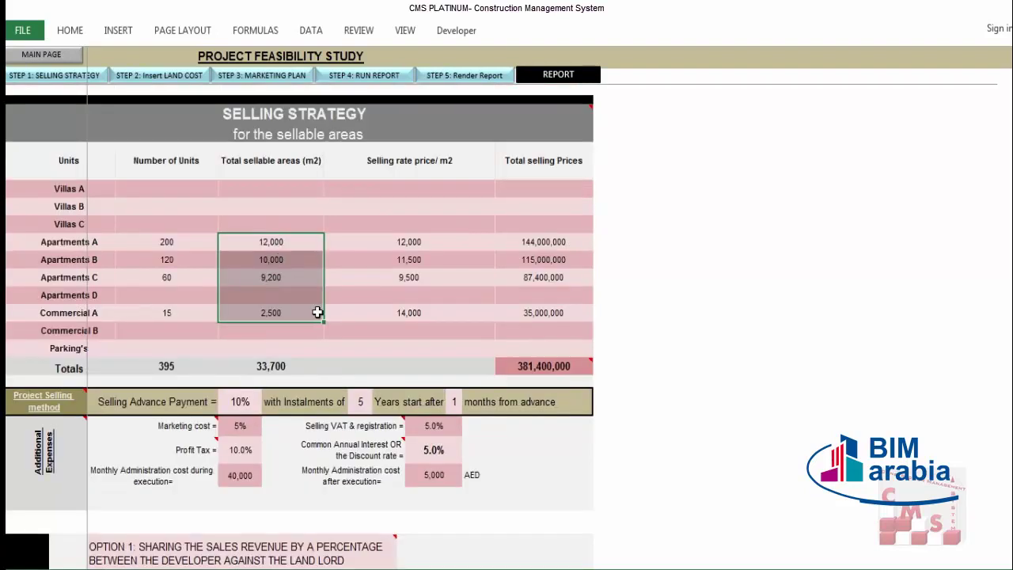
pyautogui.moveTo(409, 241); pyautogui.dragTo(430, 314)
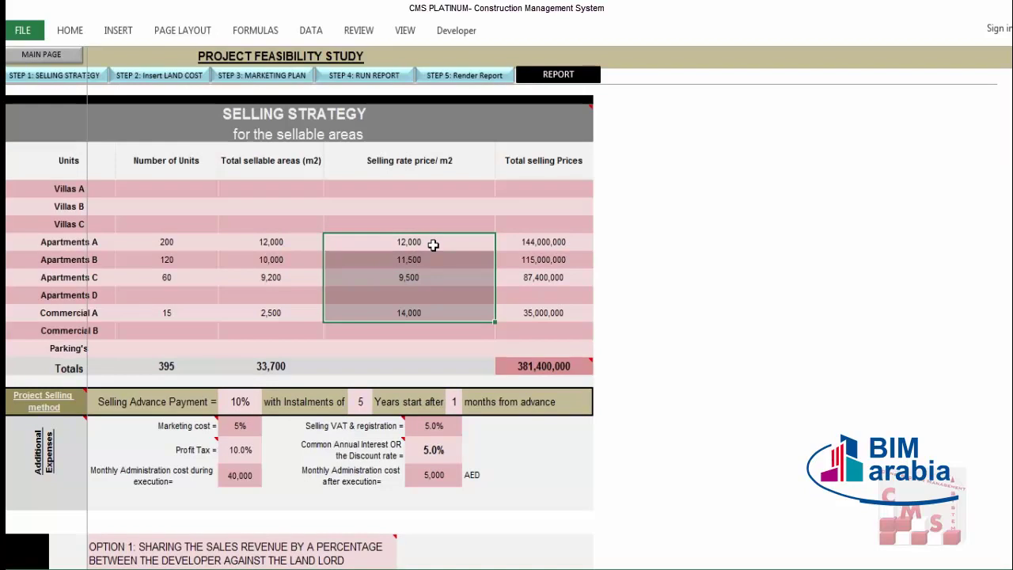
pyautogui.click(472, 319)
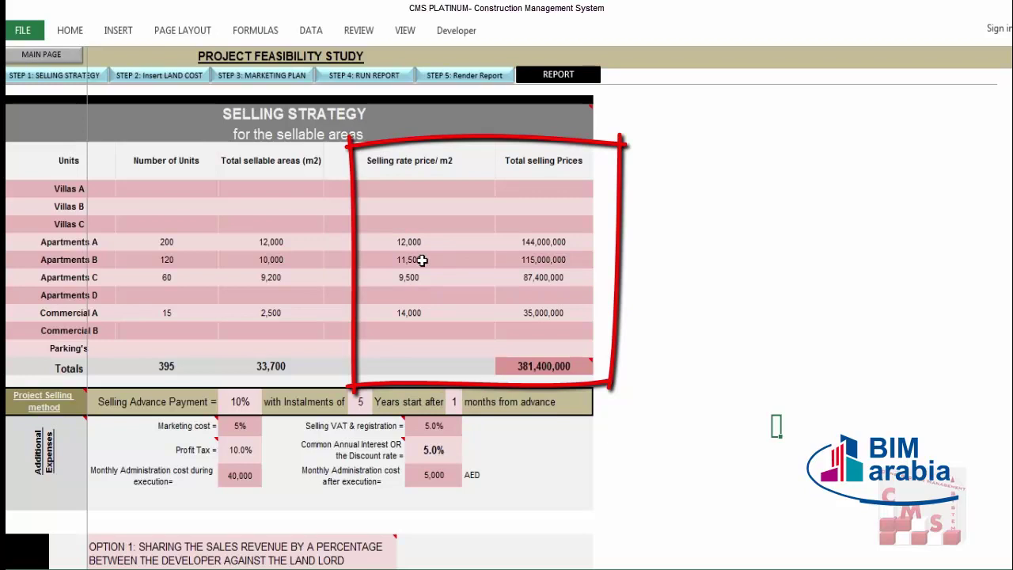
# Set the instalment period in the Project Selling method row to 6 years
pyautogui.click(366, 407)
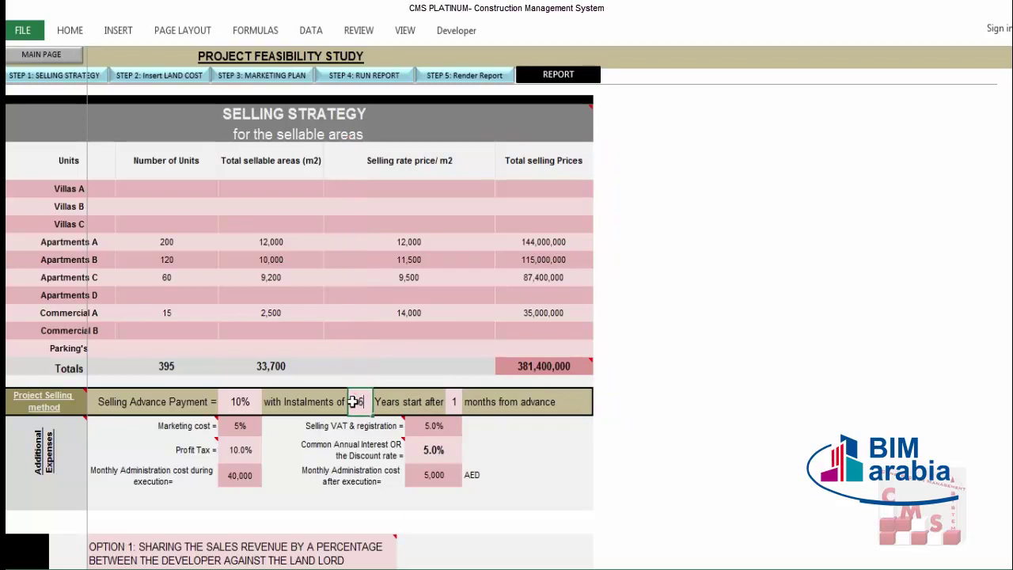
pyautogui.press('Return')
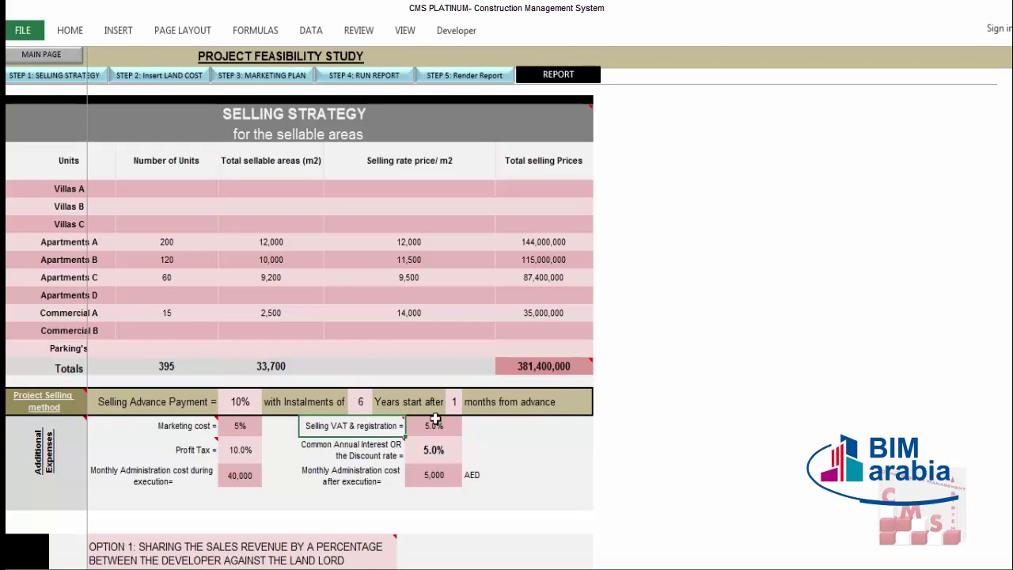
# Set the selling rate per m2 of Apartments A to 15,000 in the Selling Strategy table
pyautogui.click(424, 279)
pyautogui.press('Up')
pyautogui.press('Up')
pyautogui.scroll(-1, 573, 269)
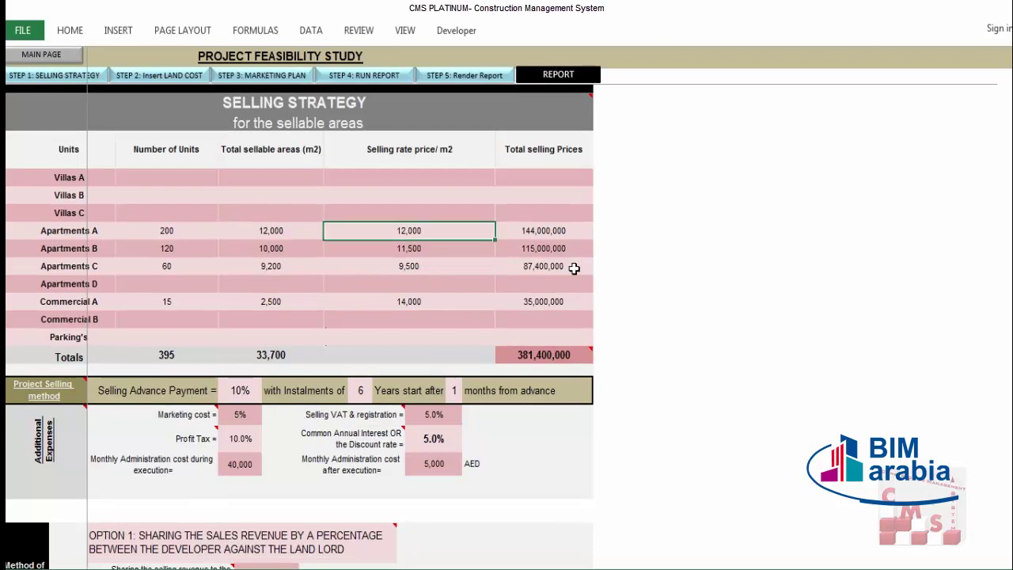
pyautogui.write('1500')
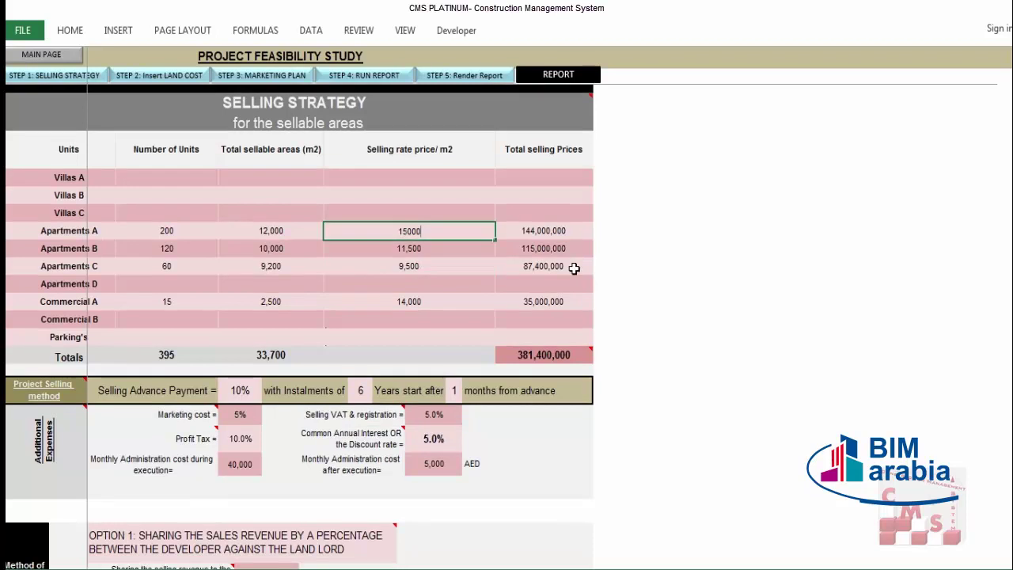
pyautogui.press('Return')
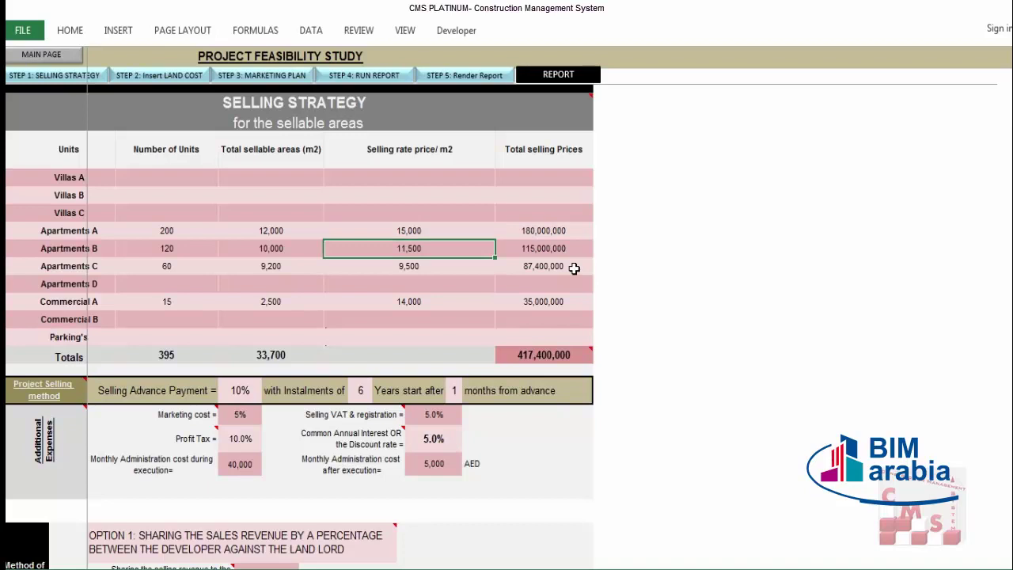
# Set the selling rates per m2 to 13,500 for Apartments B, 12,000 for Apartments C and 17,000 for Commercial A
pyautogui.write('13500')
pyautogui.press('Return')
pyautogui.write('12000')
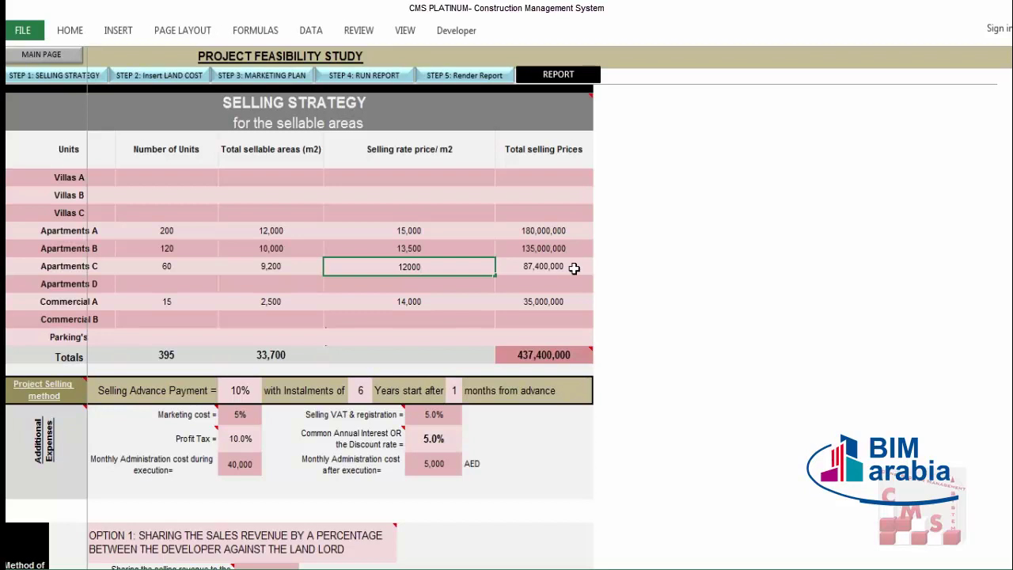
pyautogui.press('Return')
pyautogui.write('17000')
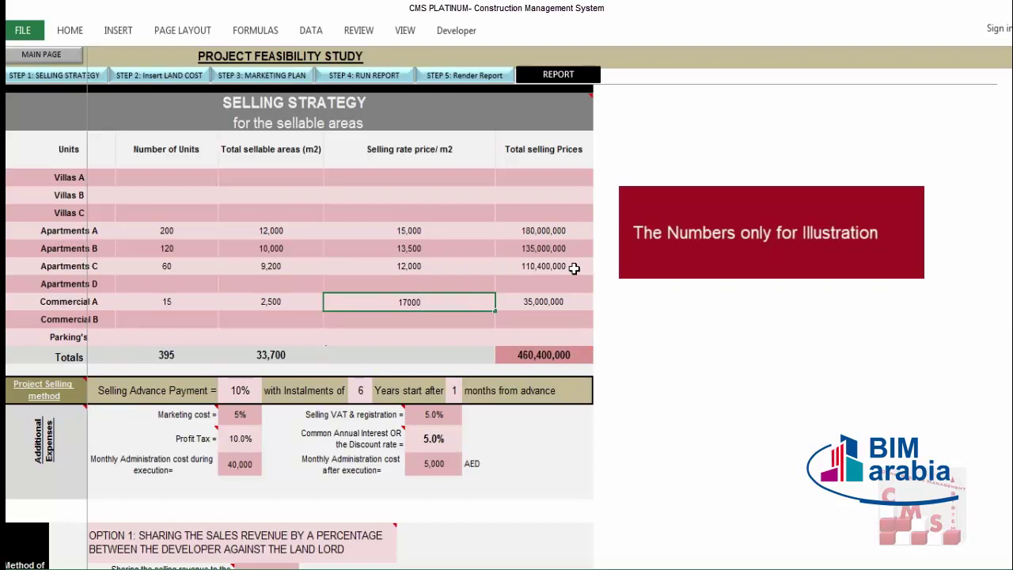
pyautogui.press('Return')
# Compare the total selling price, net total revenue and net total expenses against the instalment period and the developer's revenue share
pyautogui.click(576, 355)
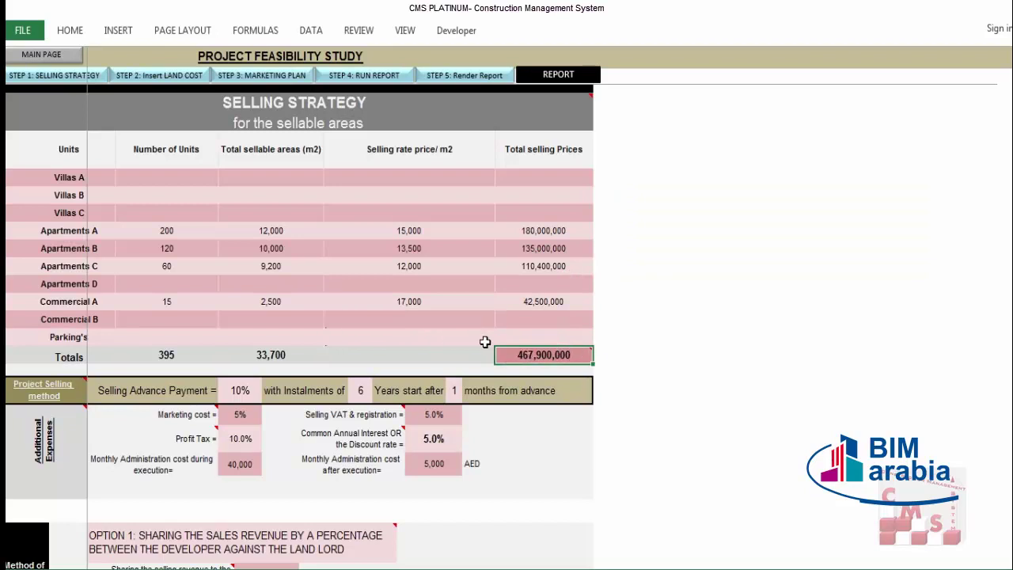
pyautogui.scroll(-3, 443, 425)
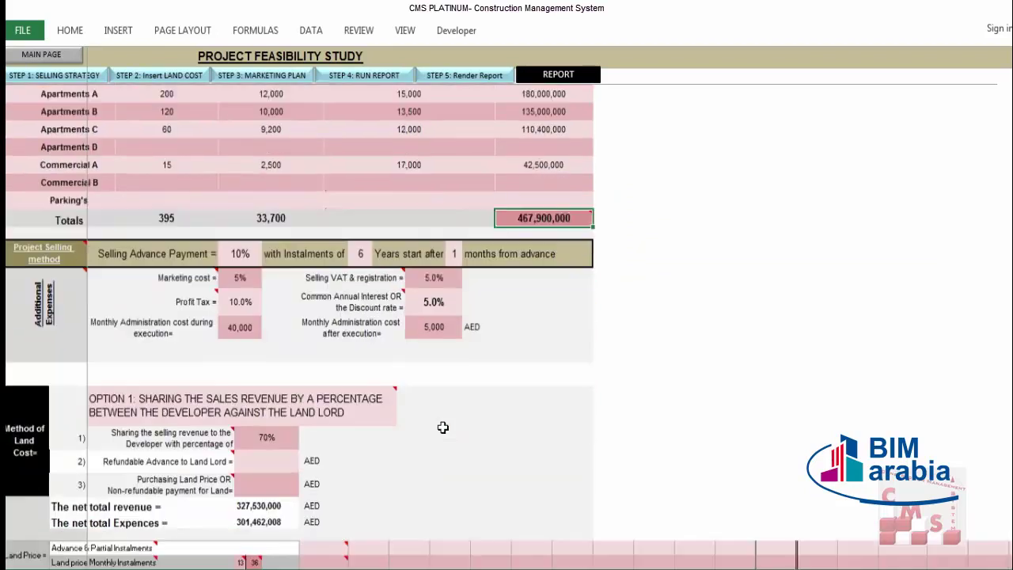
pyautogui.click(269, 507)
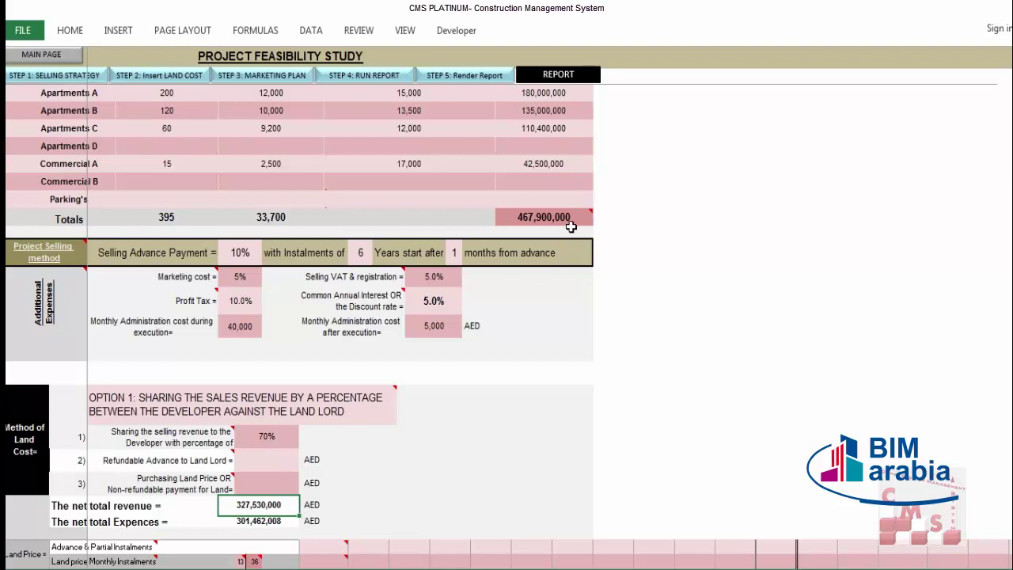
pyautogui.click(244, 526)
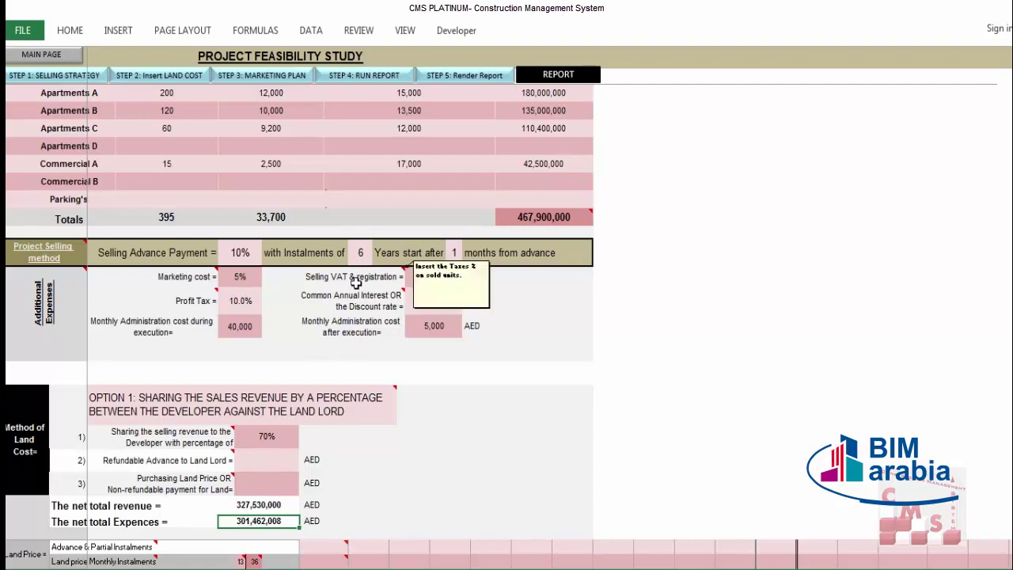
pyautogui.click(360, 253)
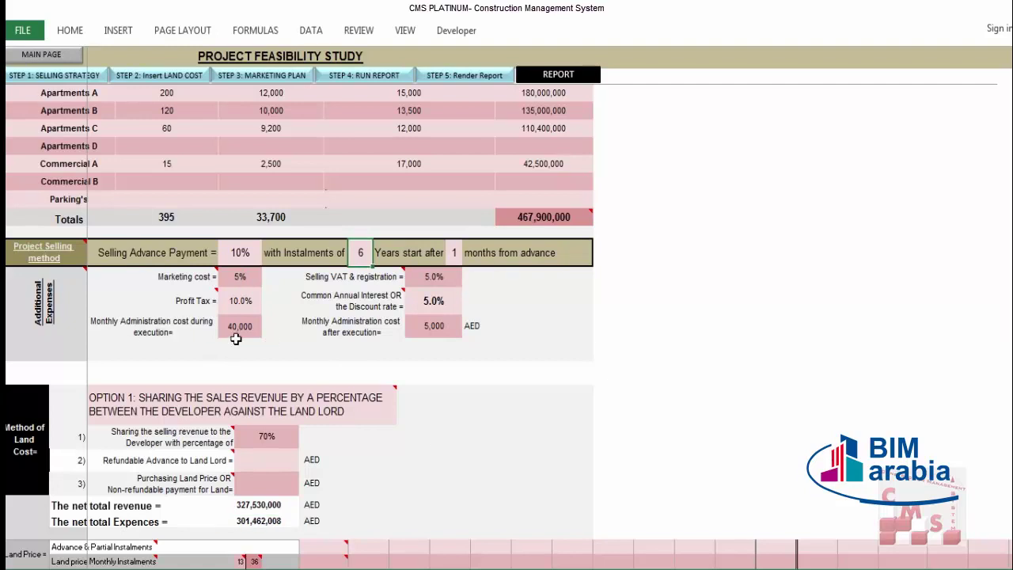
pyautogui.click(229, 524)
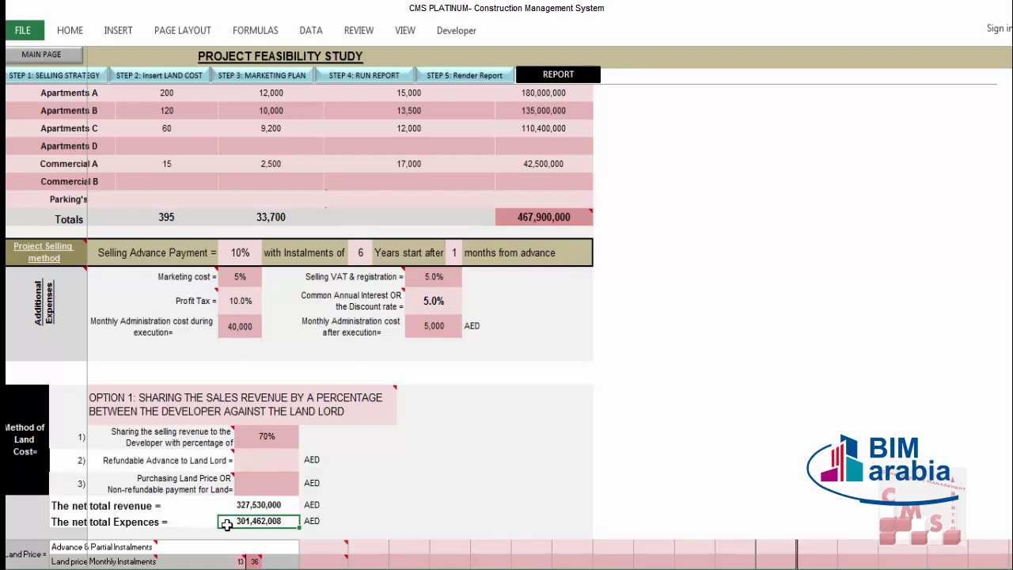
pyautogui.click(241, 507)
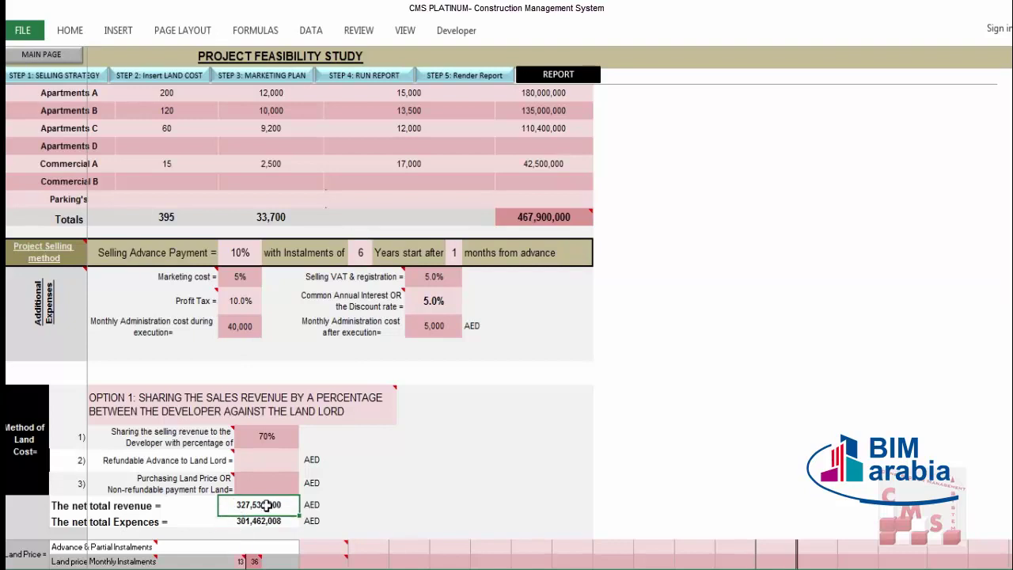
pyautogui.click(273, 435)
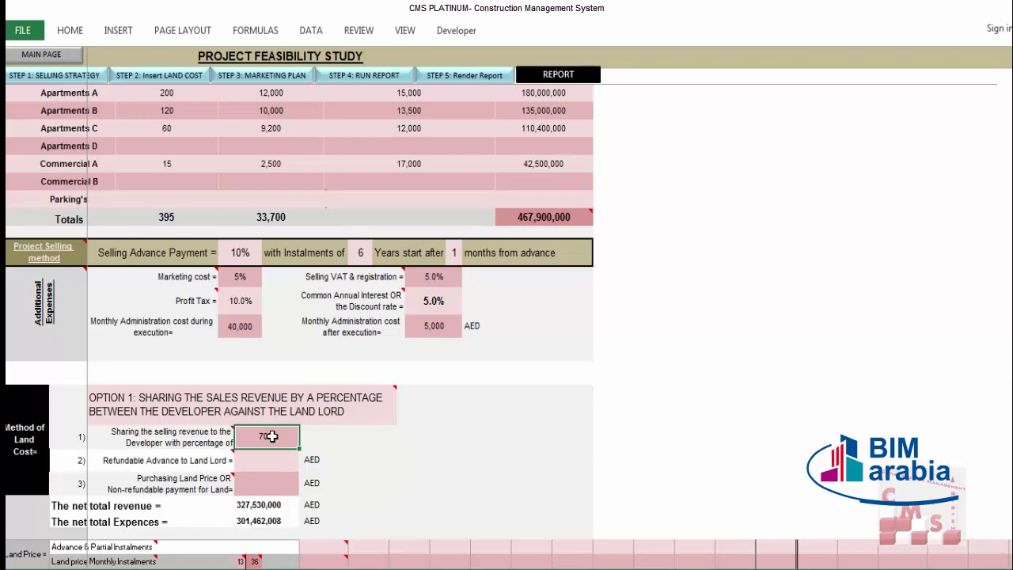
pyautogui.click(254, 506)
pyautogui.click(255, 520)
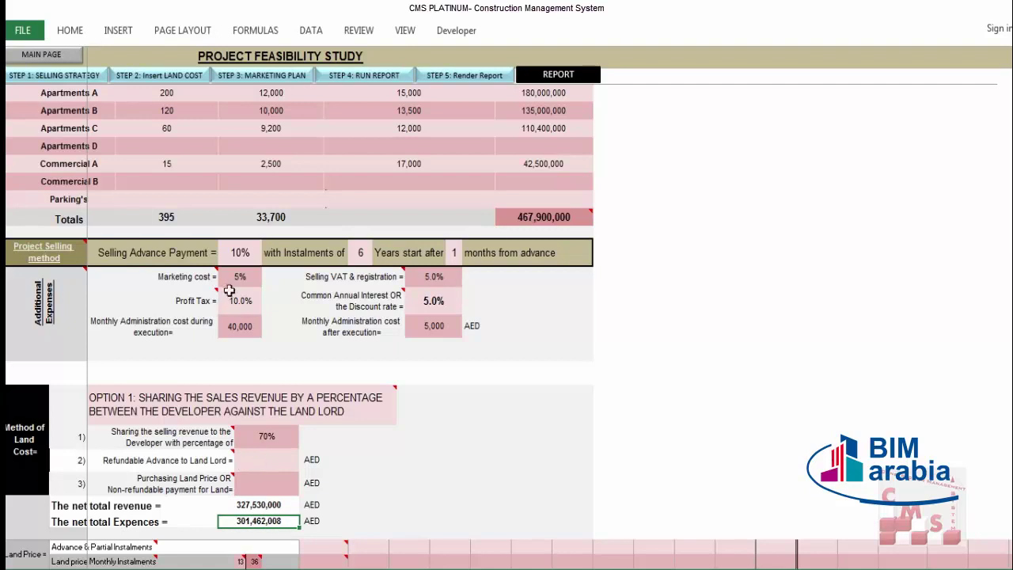
# Examine the Marketing Plan's Stages 1 to 10 and their selling percentages
pyautogui.scroll(-4, 281, 239)
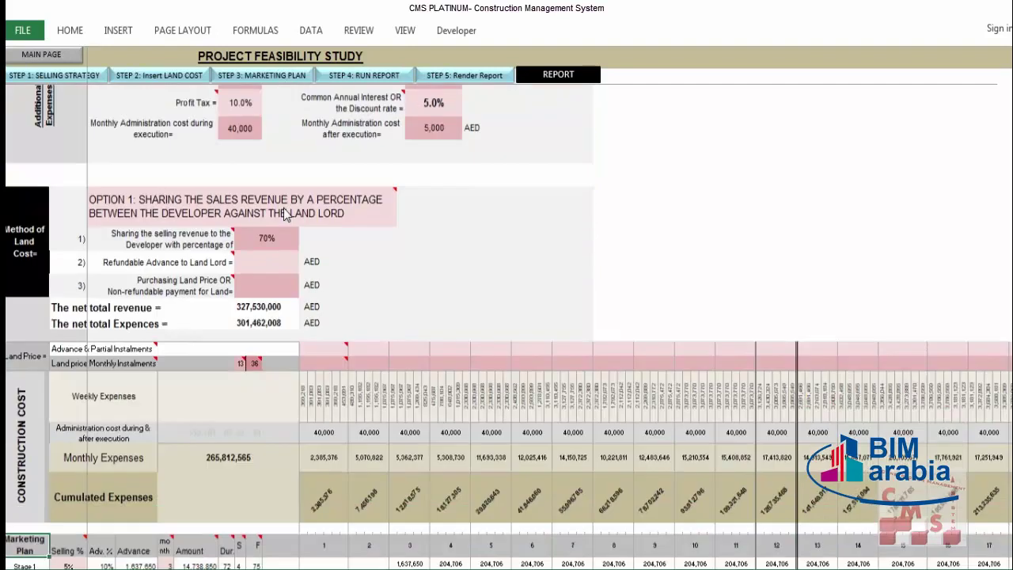
pyautogui.scroll(-4, 279, 239)
pyautogui.moveTo(19, 316); pyautogui.dragTo(19, 466)
pyautogui.moveTo(24, 333); pyautogui.dragTo(24, 464)
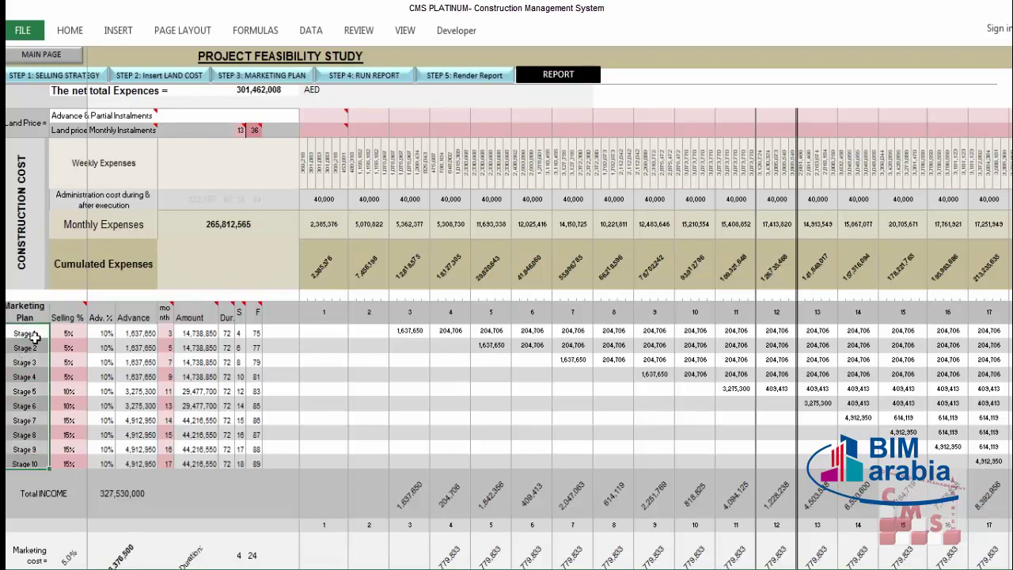
pyautogui.click(30, 335)
pyautogui.moveTo(29, 357); pyautogui.dragTo(32, 461)
pyautogui.moveTo(68, 333); pyautogui.dragTo(70, 462)
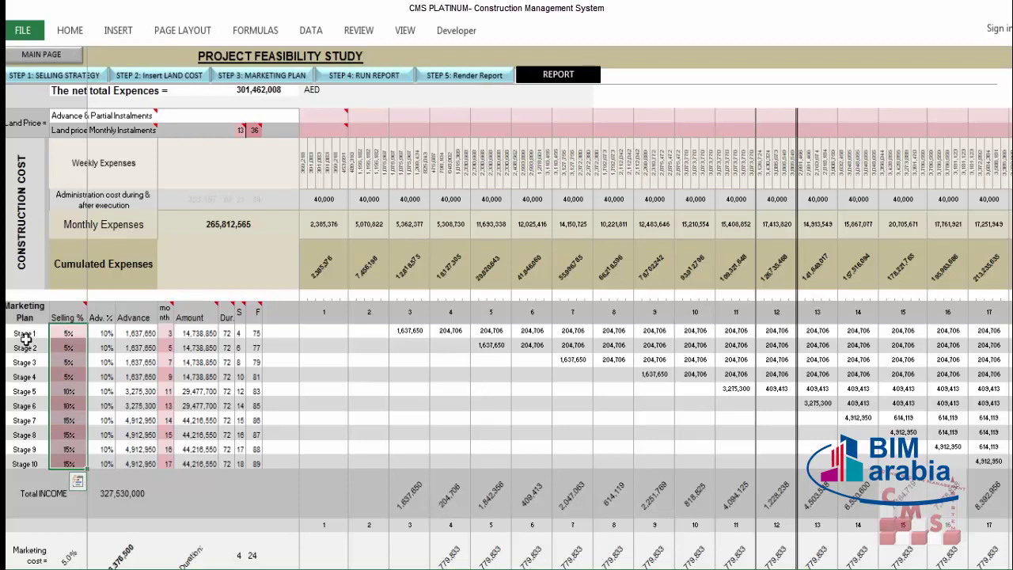
# Check the selling percentage and starting month of Stages 1 to 4 in the Marketing Plan
pyautogui.click(65, 333)
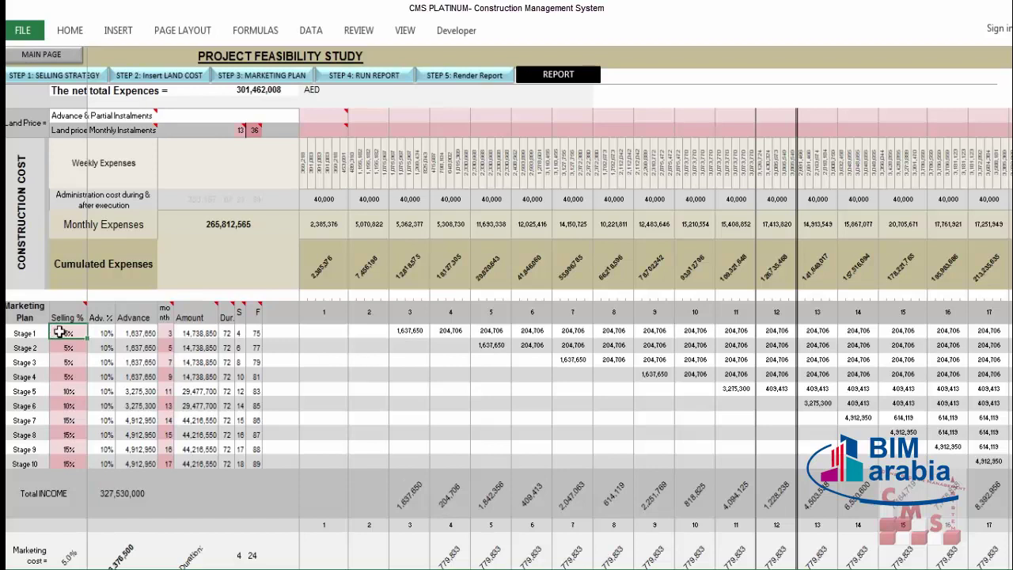
pyautogui.click(168, 333)
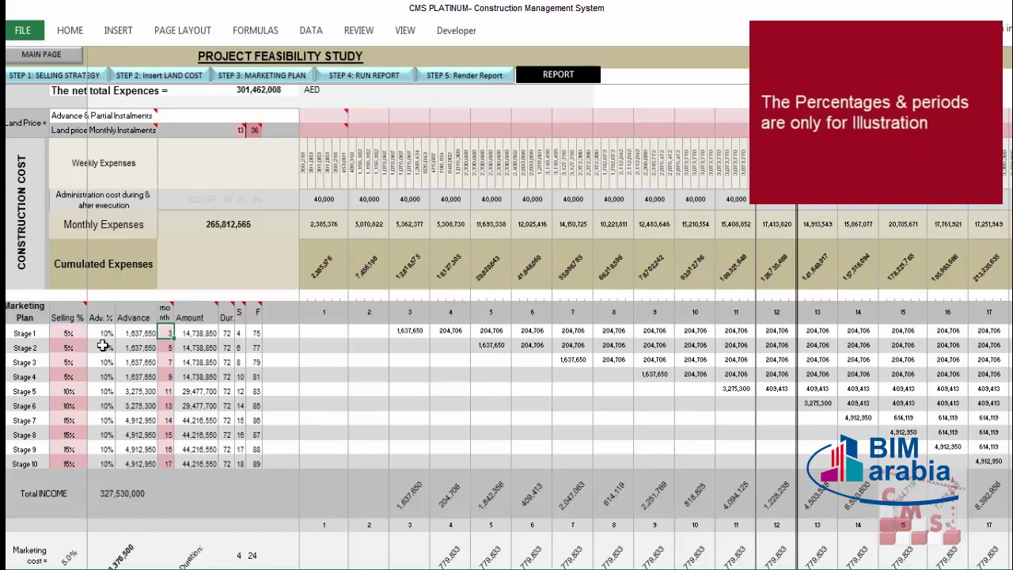
pyautogui.click(60, 347)
pyautogui.click(166, 346)
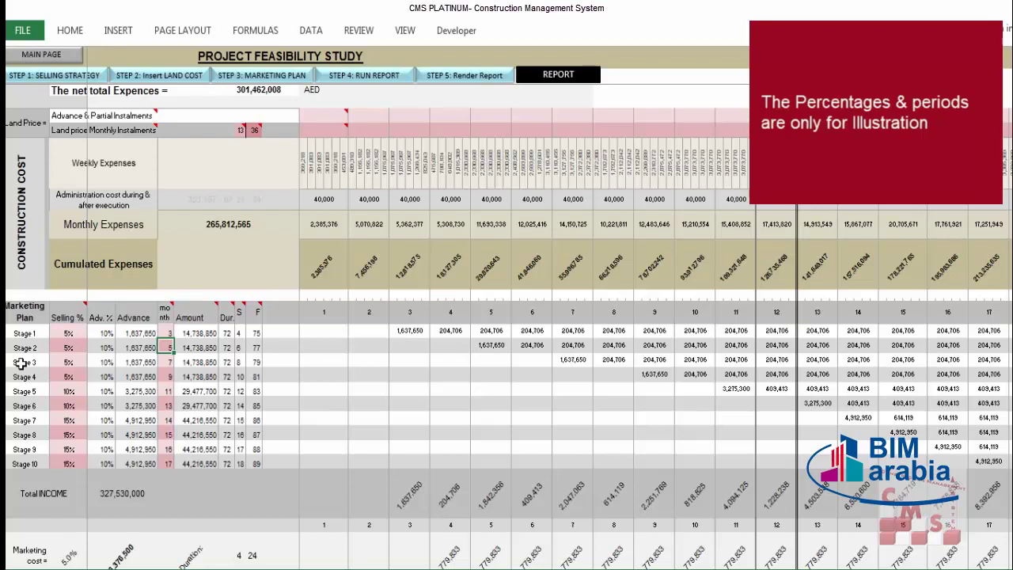
pyautogui.click(63, 361)
pyautogui.click(167, 361)
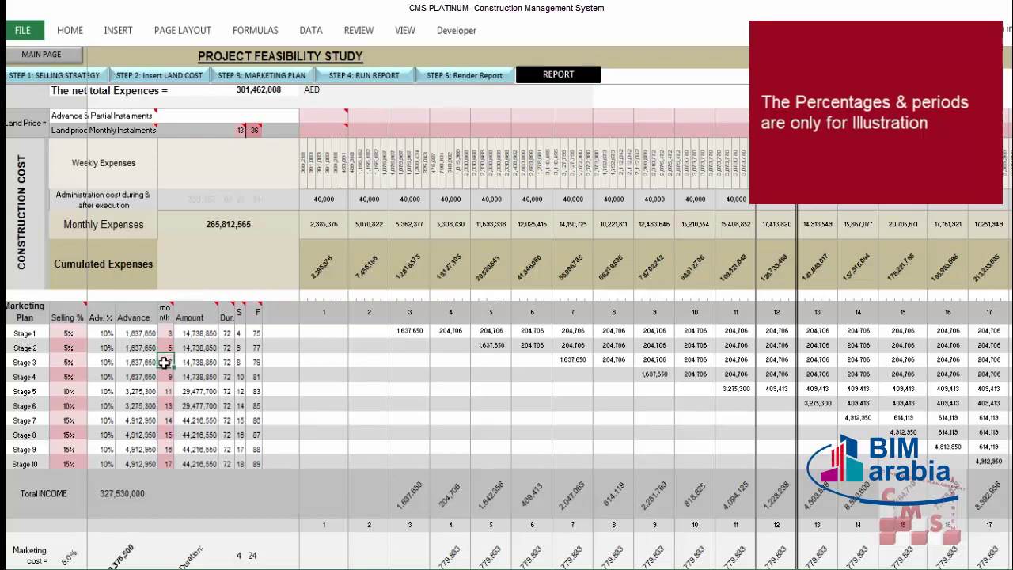
pyautogui.click(68, 376)
pyautogui.click(165, 377)
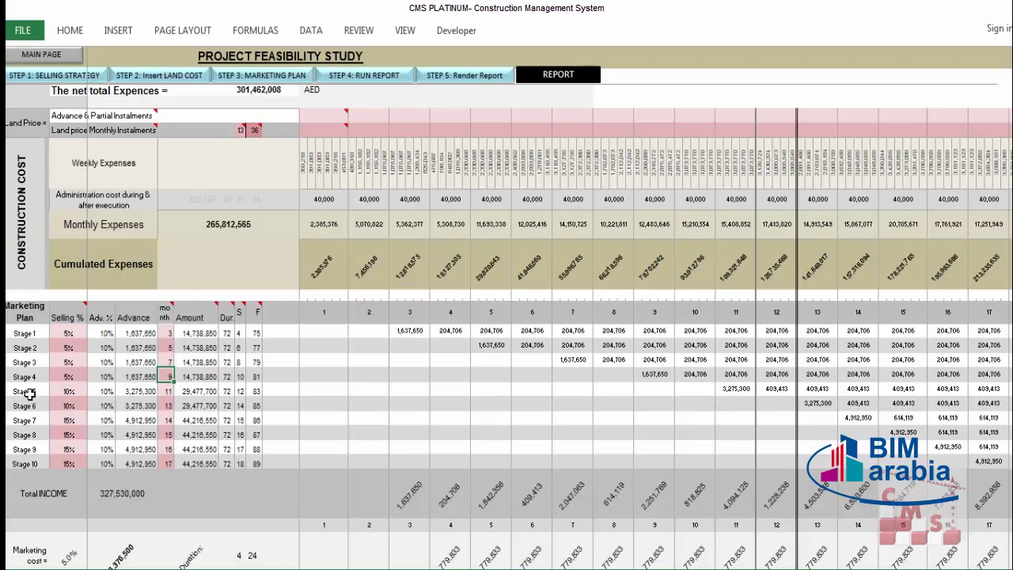
# Check the selling percentages and starting months of the Marketing Plan's later stages, from Stage 5 to Stage 10
pyautogui.click(77, 390)
pyautogui.click(167, 390)
pyautogui.click(20, 407)
pyautogui.click(167, 405)
pyautogui.click(24, 420)
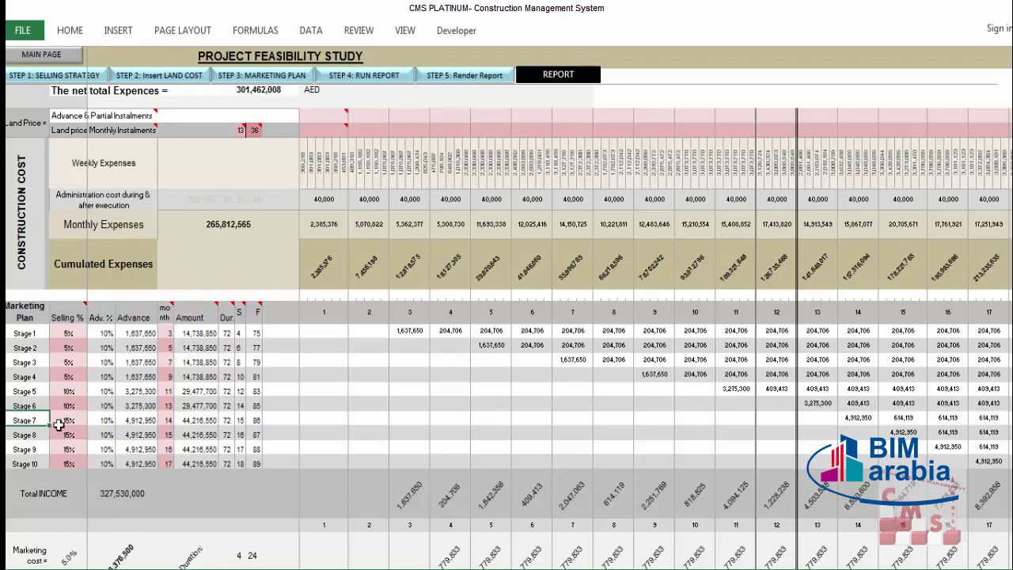
pyautogui.click(69, 419)
pyautogui.click(168, 420)
pyautogui.click(38, 434)
pyautogui.click(68, 434)
pyautogui.click(170, 437)
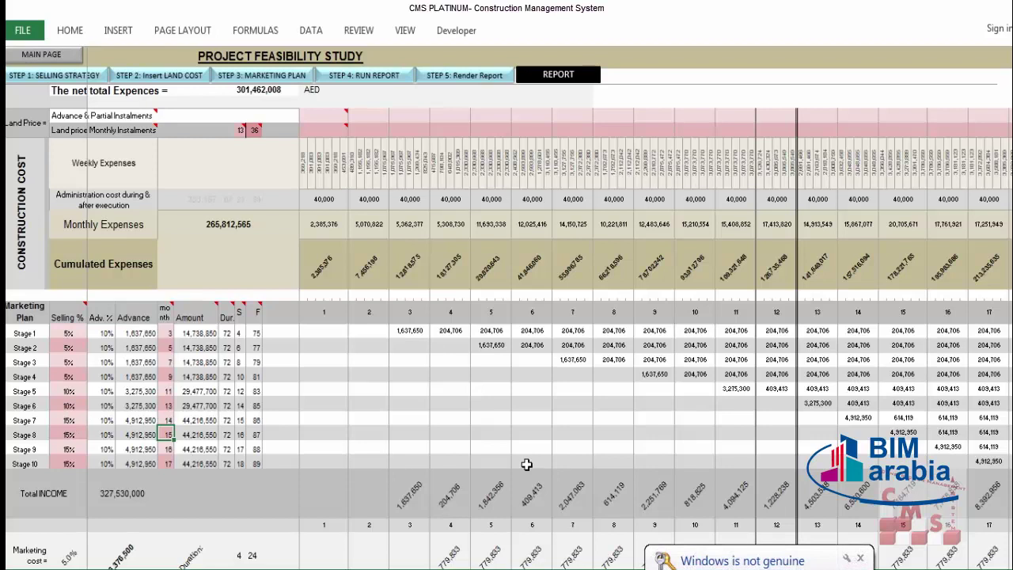
pyautogui.click(59, 463)
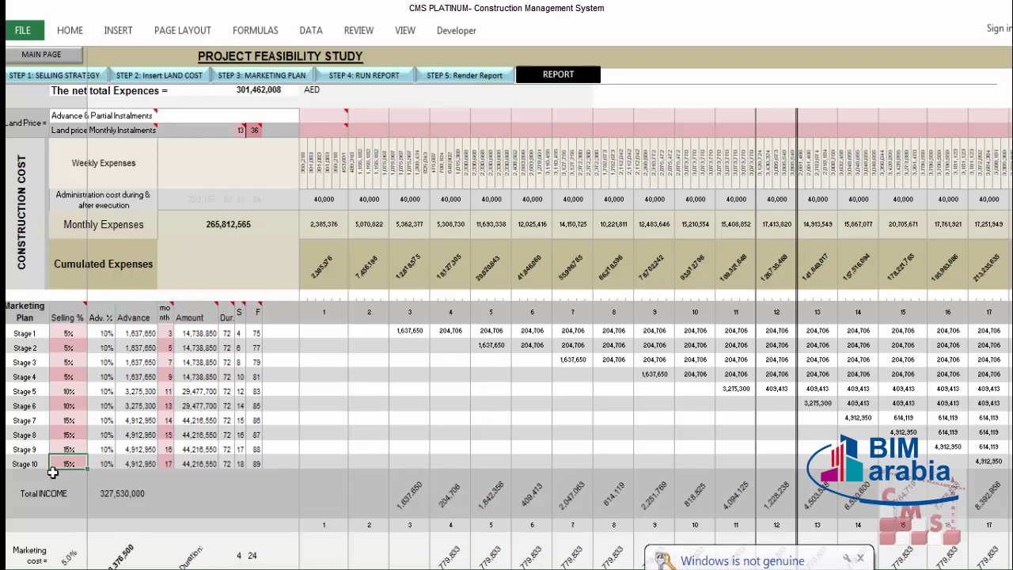
pyautogui.click(169, 465)
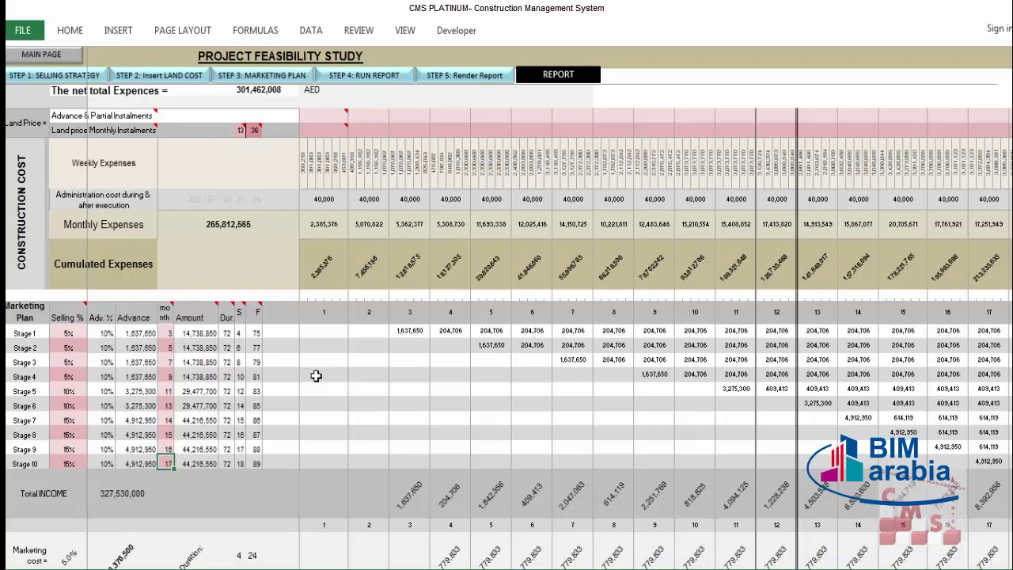
# Set the Marketing Plan month to 1 for Stage 1 and to 2 for Stage 2
pyautogui.click(383, 346)
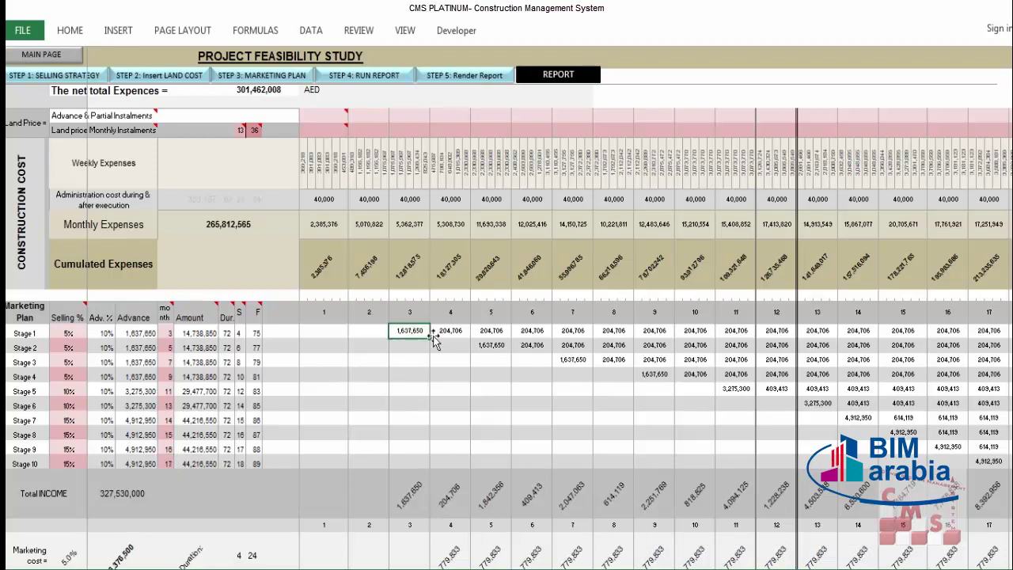
pyautogui.click(491, 331)
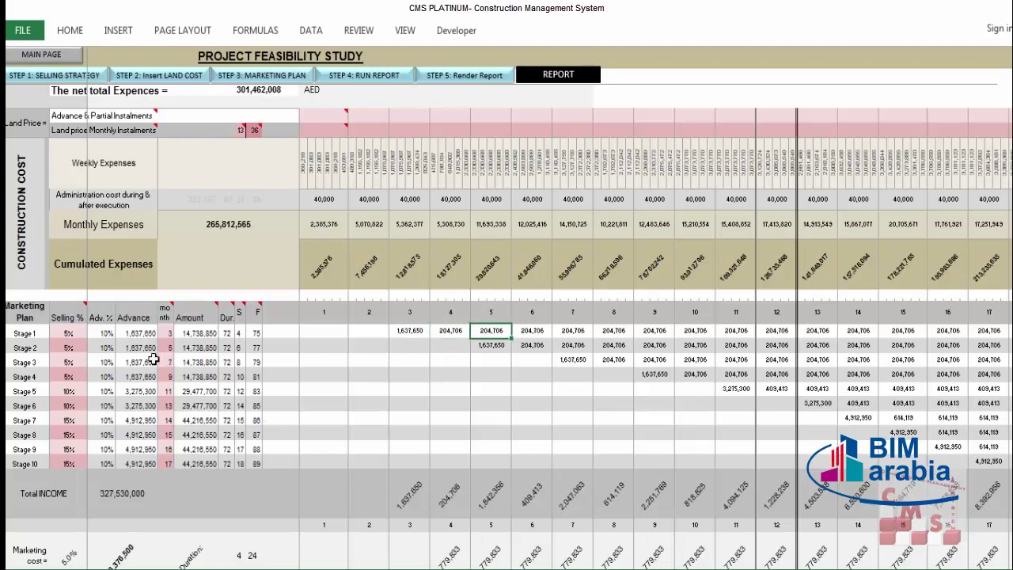
pyautogui.click(169, 334)
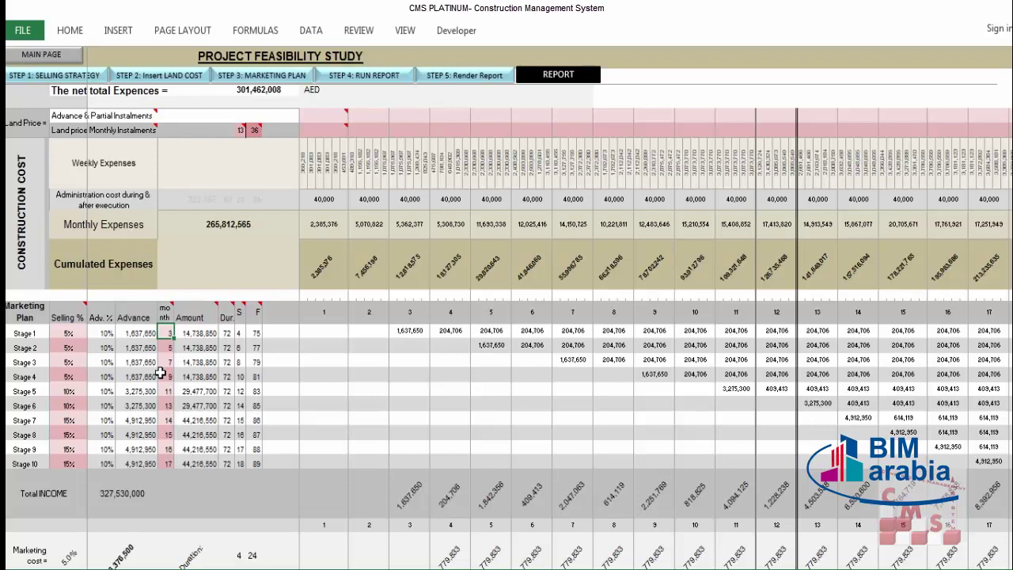
pyautogui.write('1')
pyautogui.press('Return')
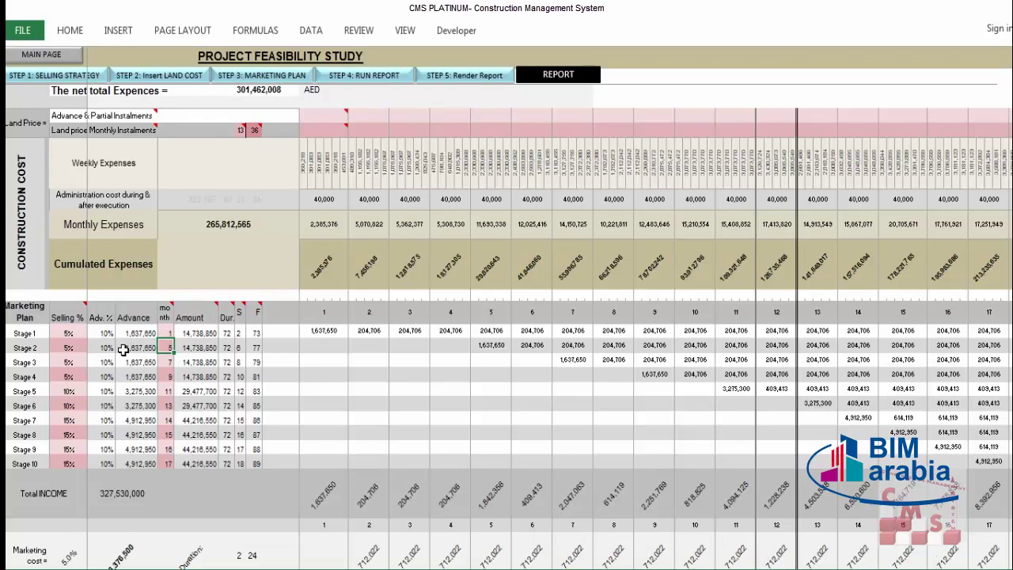
pyautogui.write('2')
pyautogui.press('Return')
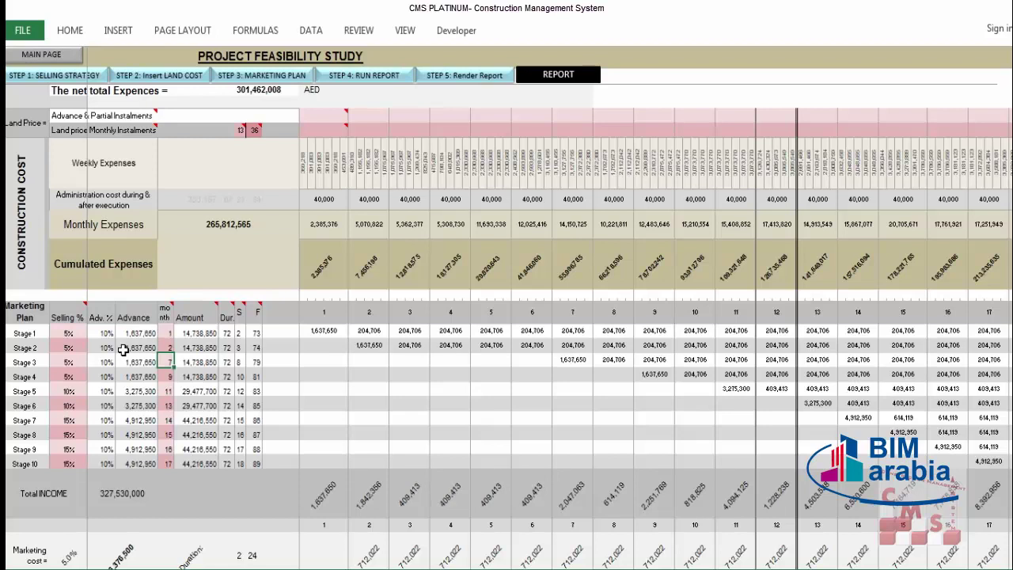
# Set the selling percentage of both Stage 2 and Stage 10 to 10% in the Marketing Plan
pyautogui.click(68, 347)
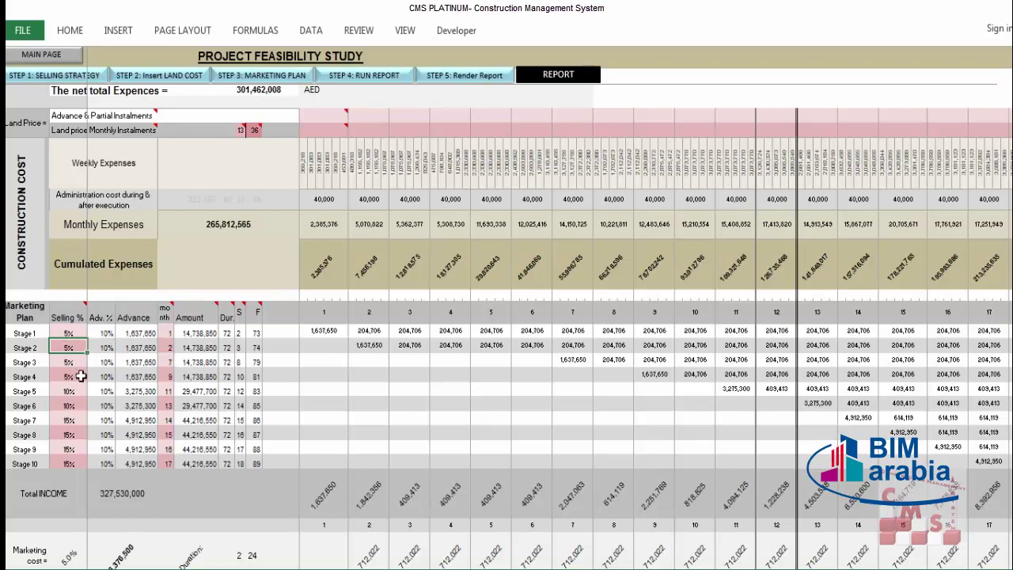
pyautogui.write('10')
pyautogui.press('Return')
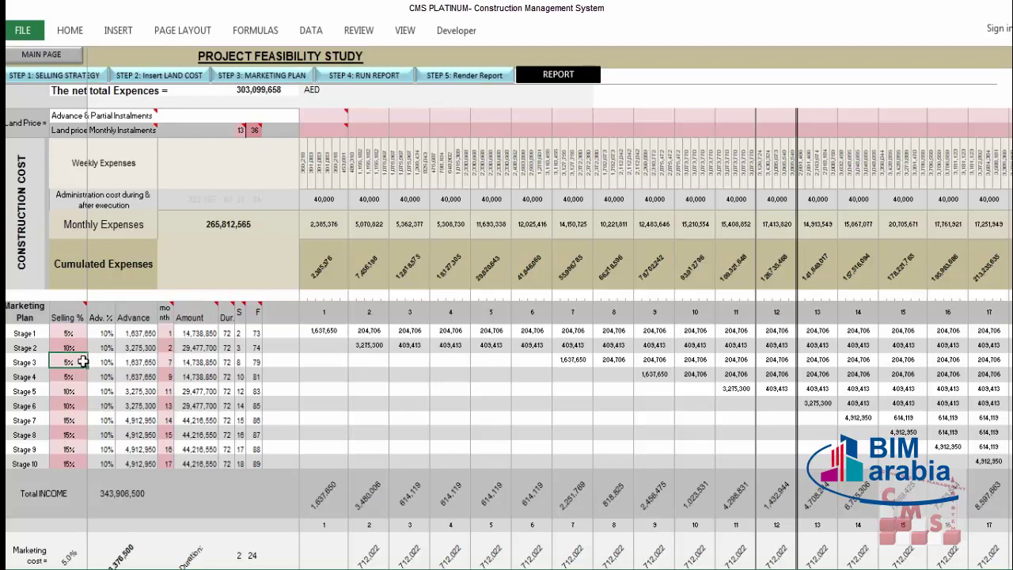
pyautogui.moveTo(69, 333); pyautogui.dragTo(69, 466)
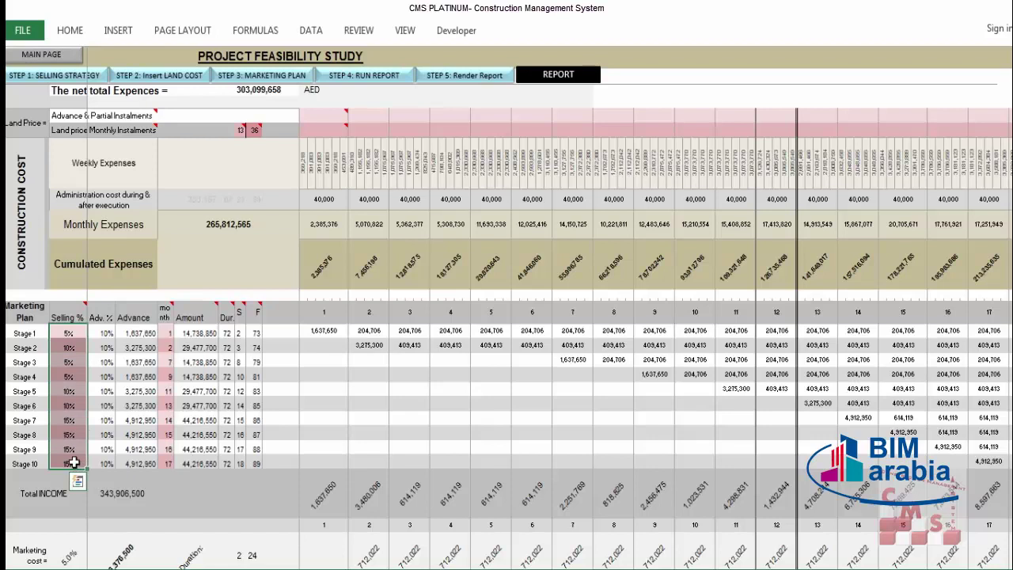
pyautogui.click(66, 462)
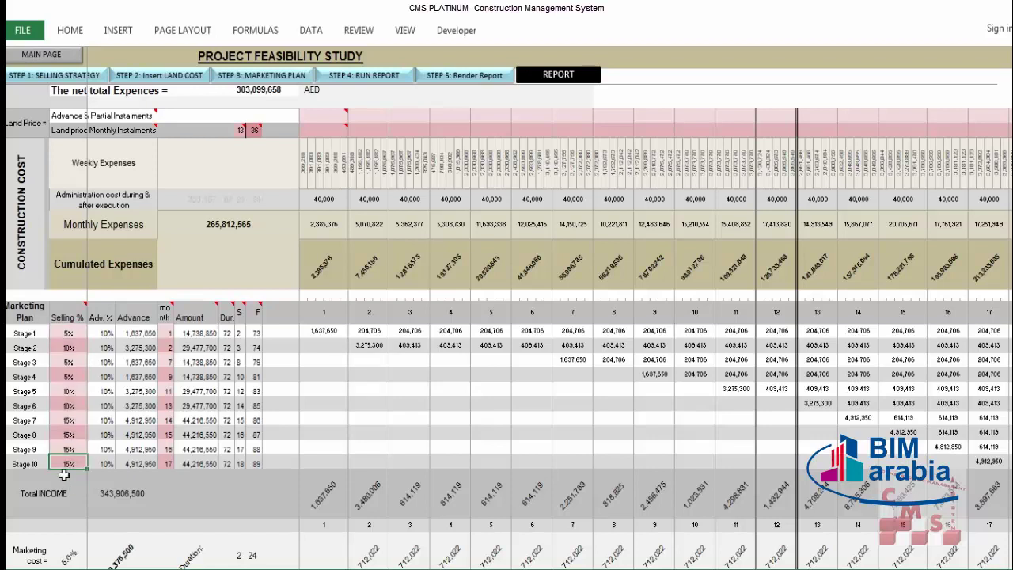
pyautogui.write('10')
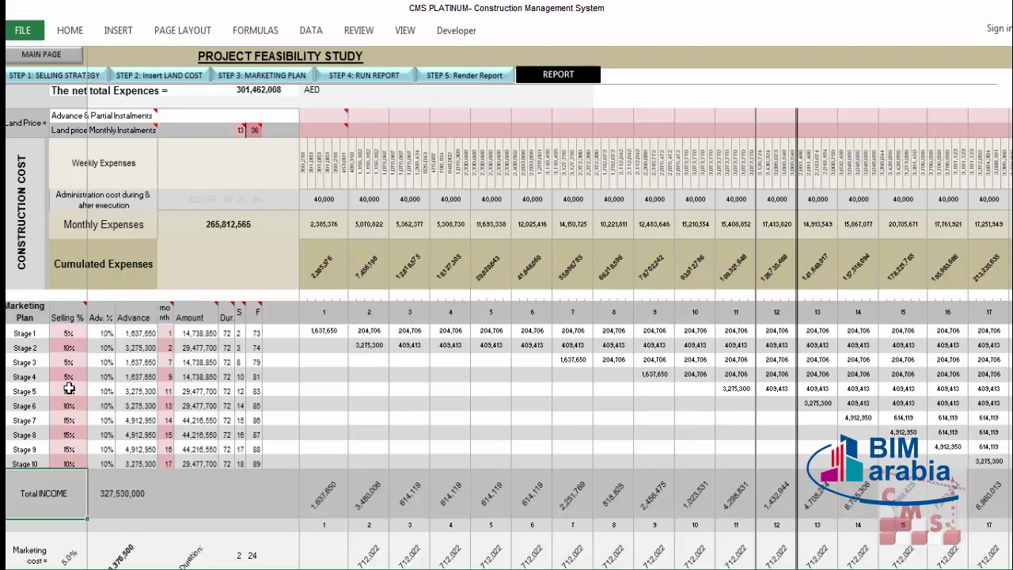
# Set Stage 3 of the Marketing Plan to a selling percentage of 10% and month 5
pyautogui.click(73, 363)
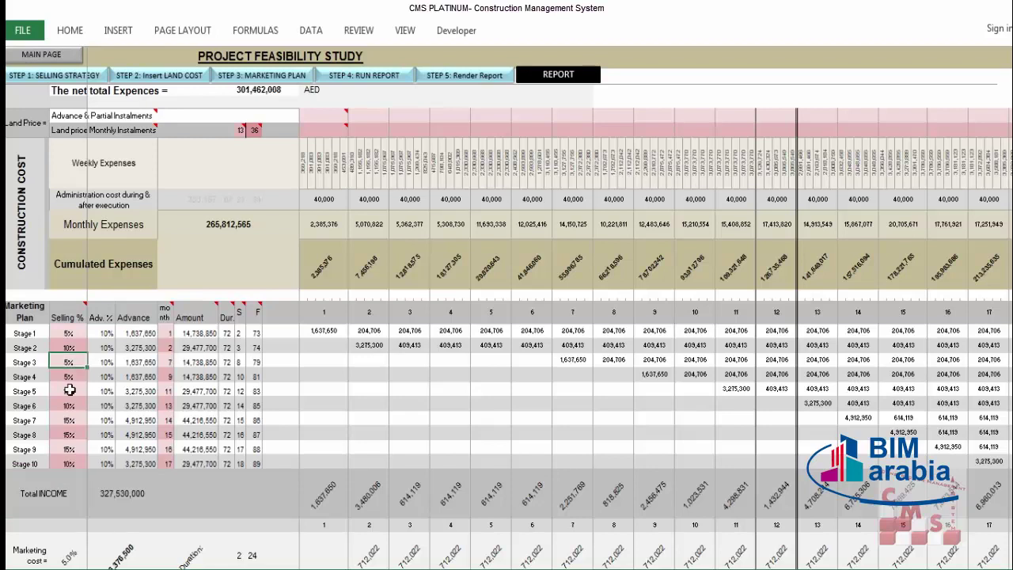
pyautogui.write('10')
pyautogui.press('Return')
pyautogui.click(166, 363)
pyautogui.write('5')
pyautogui.press('Return')
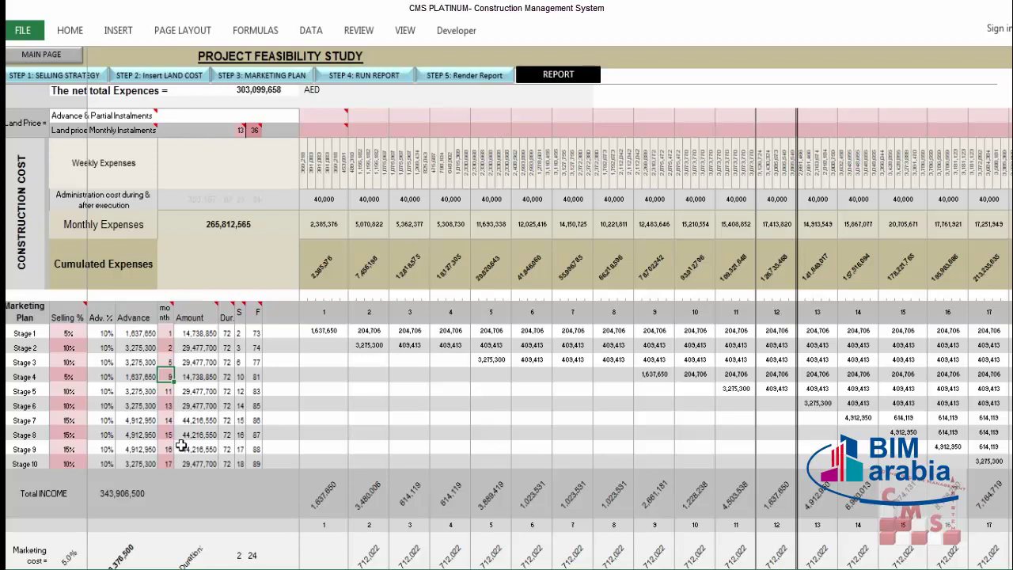
# Review the selling percentages and starting months of all ten Marketing Plan stages
pyautogui.click(69, 333)
pyautogui.moveTo(70, 361); pyautogui.dragTo(69, 464)
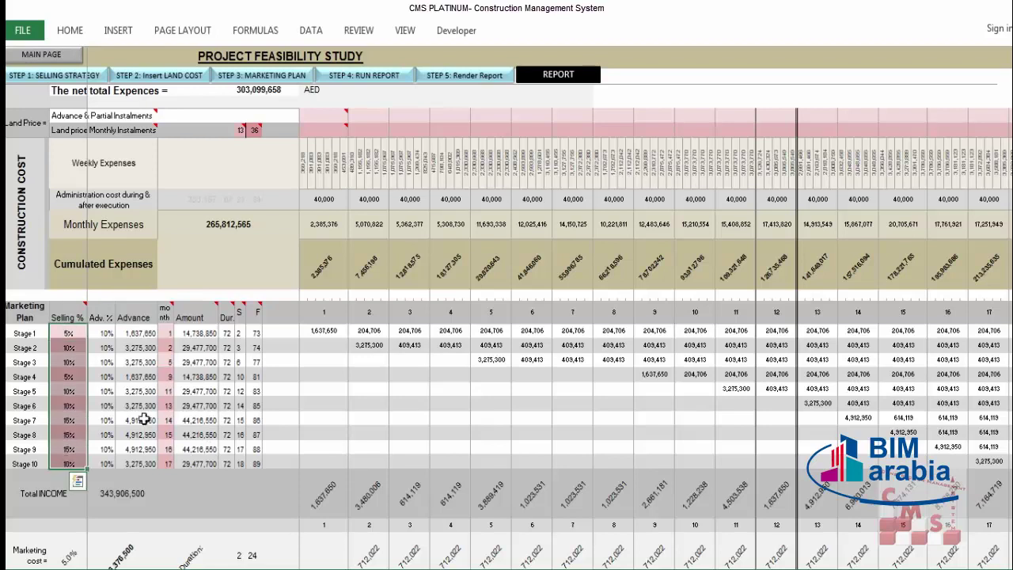
pyautogui.moveTo(163, 333); pyautogui.dragTo(166, 455)
pyautogui.moveTo(69, 333); pyautogui.dragTo(72, 464)
pyautogui.moveTo(67, 333)
pyautogui.mouseDown()
pyautogui.moveTo(65, 404)
pyautogui.moveTo(68, 329)
pyautogui.mouseUp()
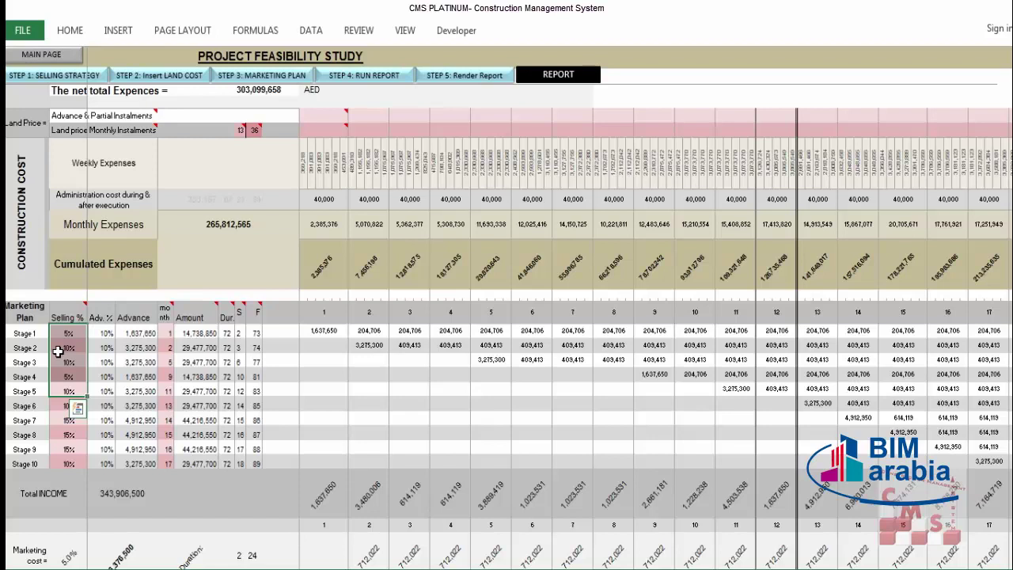
pyautogui.moveTo(67, 333); pyautogui.dragTo(67, 383)
pyautogui.moveTo(168, 333); pyautogui.dragTo(169, 465)
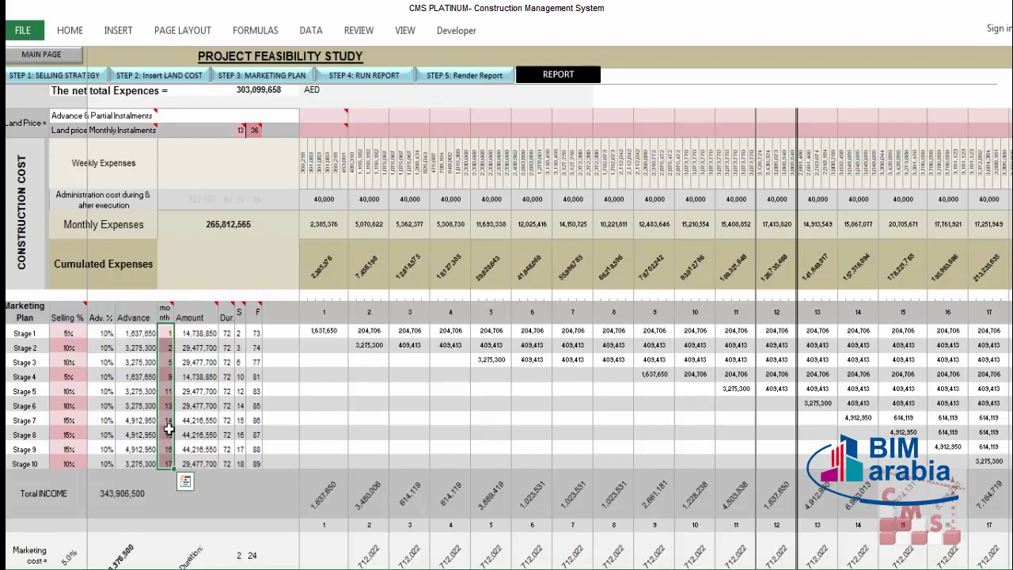
# Examine the marketing cost and the selling VAT and registration rows, including their percentages, amounts and durations
pyautogui.scroll(-5, 165, 420)
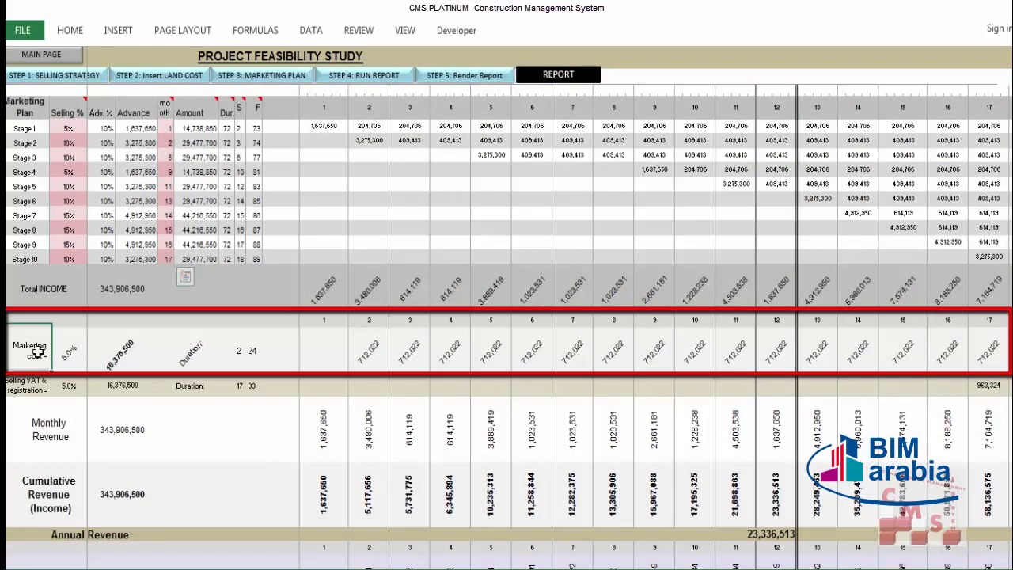
pyautogui.click(70, 352)
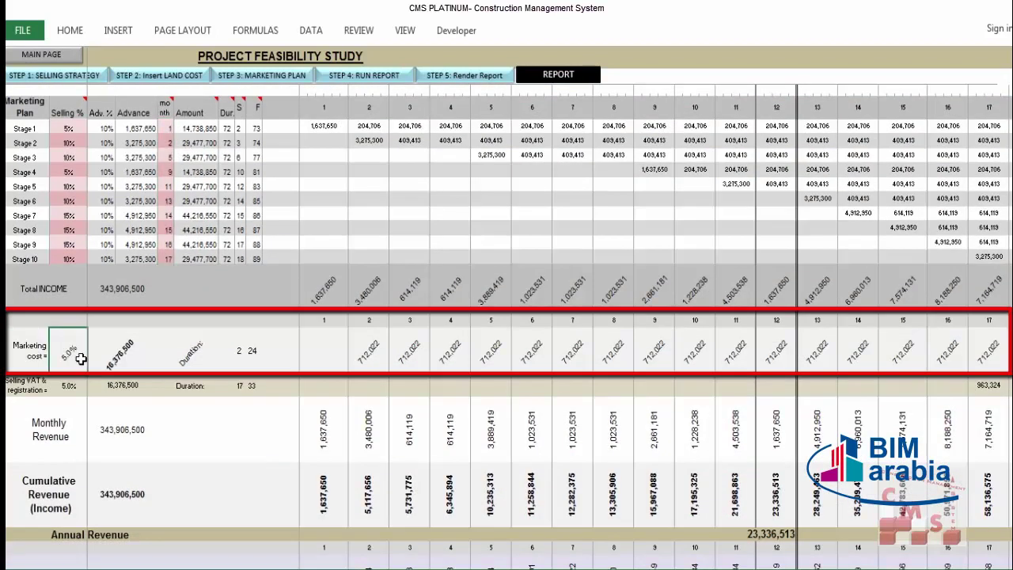
pyautogui.click(121, 361)
pyautogui.moveTo(362, 356); pyautogui.dragTo(897, 340)
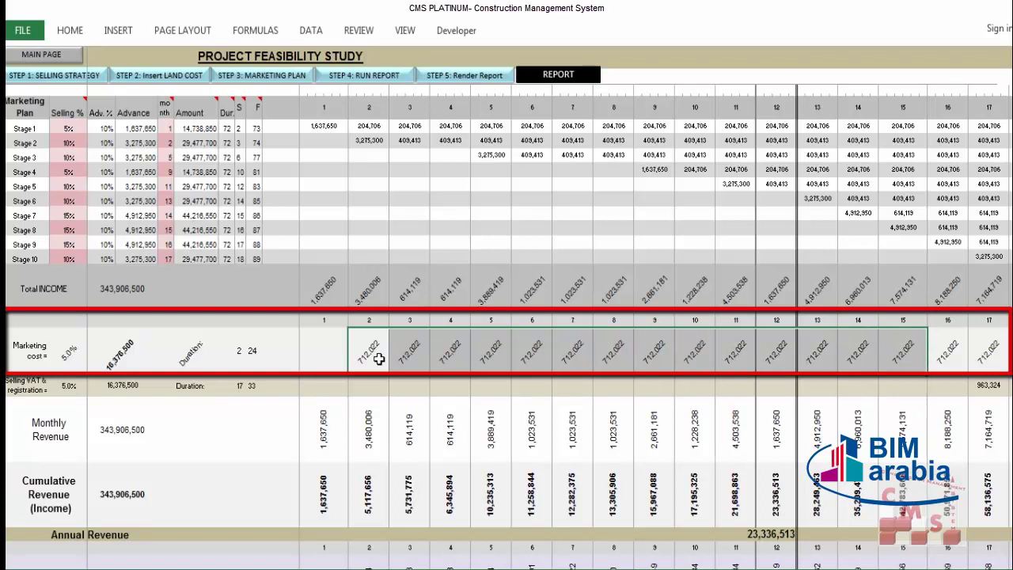
pyautogui.click(69, 387)
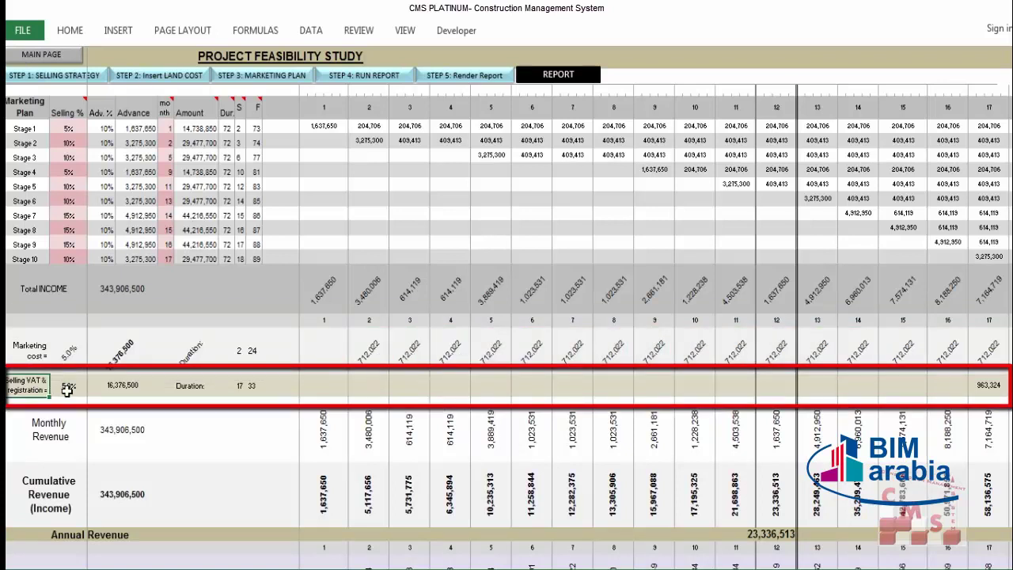
pyautogui.click(249, 386)
pyautogui.press('Left')
pyautogui.keyDown('shift'); pyautogui.click(255, 387); pyautogui.keyUp('shift')
pyautogui.click(249, 387)
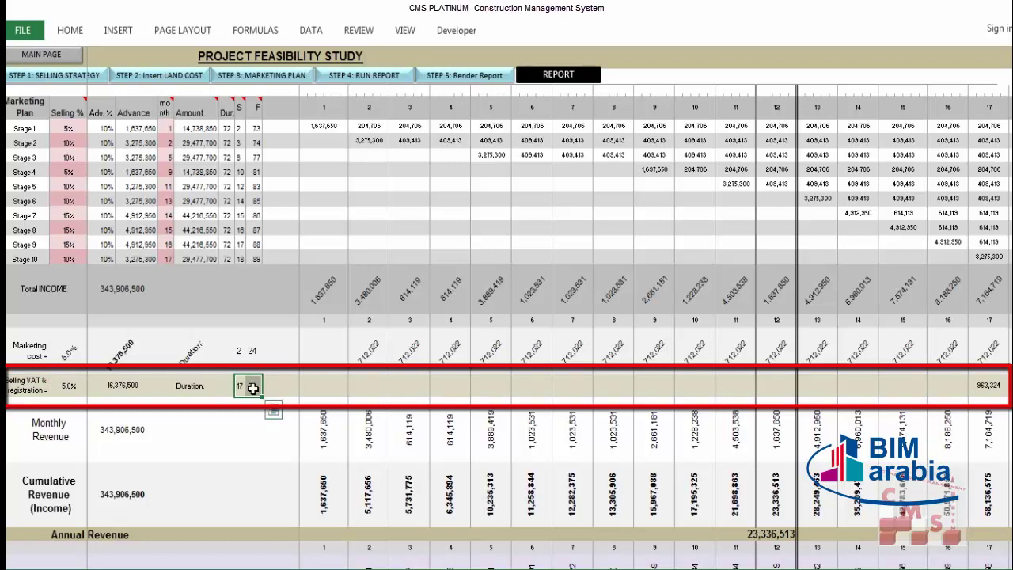
# Review the monthly revenue, cumulative revenue and first-year annual revenue figures below the Marketing Plan
pyautogui.scroll(-1, 253, 392)
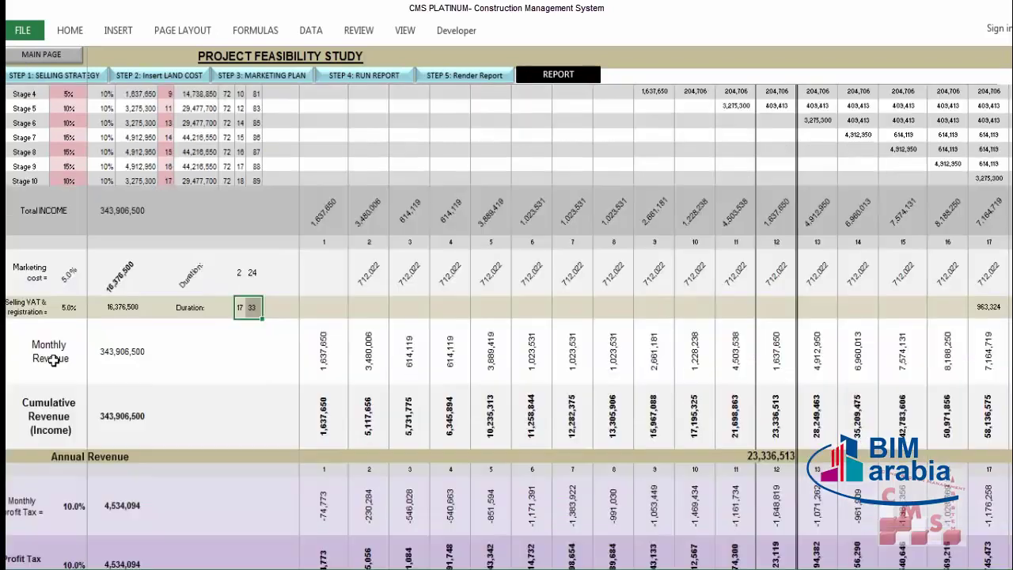
pyautogui.click(53, 360)
pyautogui.moveTo(324, 364); pyautogui.dragTo(819, 366)
pyautogui.scroll(1, 625, 366)
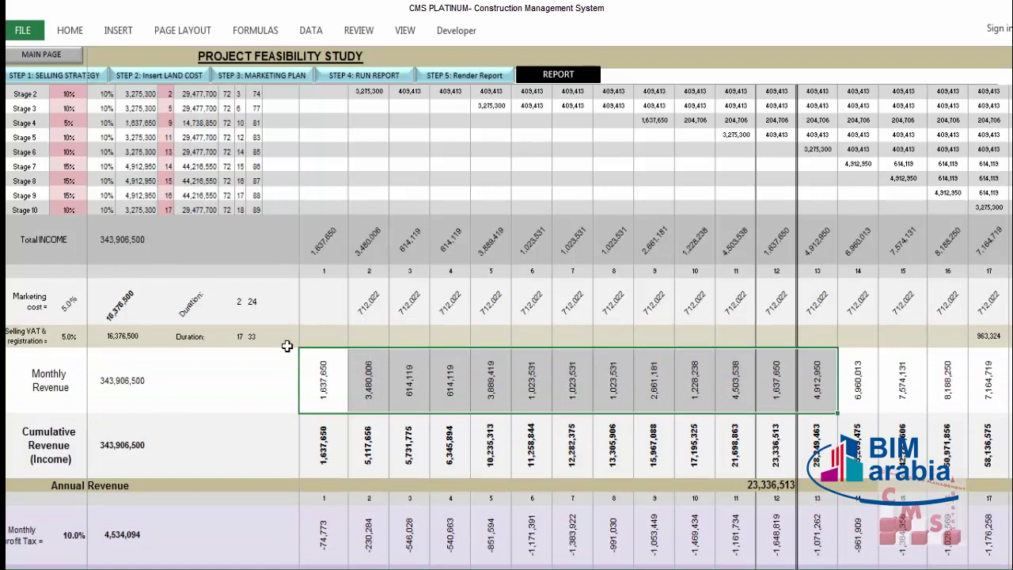
pyautogui.scroll(-2, 287, 346)
pyautogui.moveTo(328, 380)
pyautogui.mouseDown()
pyautogui.moveTo(715, 398)
pyautogui.moveTo(989, 390)
pyautogui.mouseUp()
pyautogui.scroll(-1, 481, 415)
pyautogui.click(355, 398)
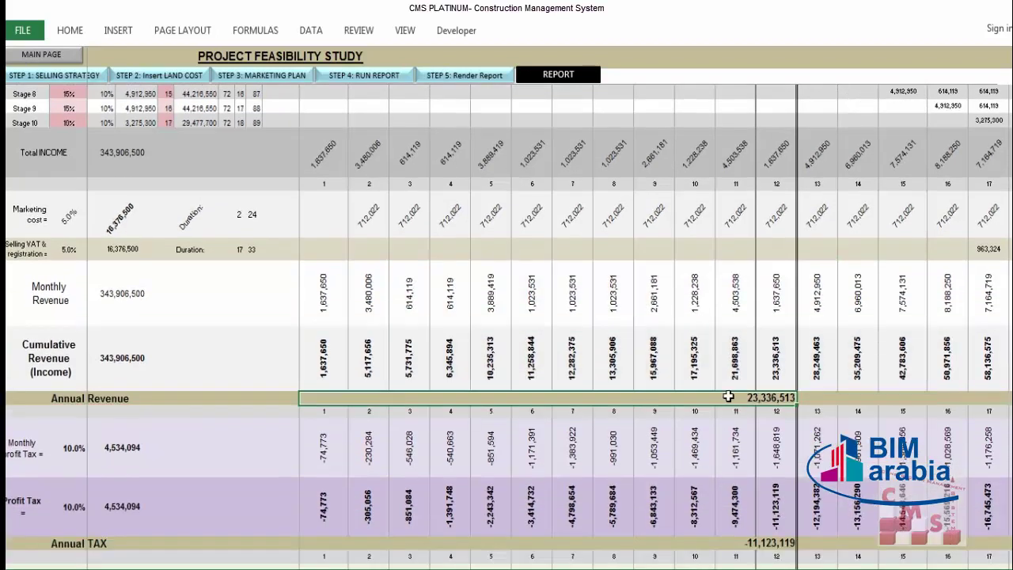
# View the whole cash-flow sheet at once and check the Annual TAX figures year by year
pyautogui.keyDown('ctrl'); pyautogui.scroll(-2, 720, 398); pyautogui.keyUp('ctrl')
pyautogui.keyDown('ctrl'); pyautogui.scroll(-3, 850, 541); pyautogui.keyUp('ctrl')
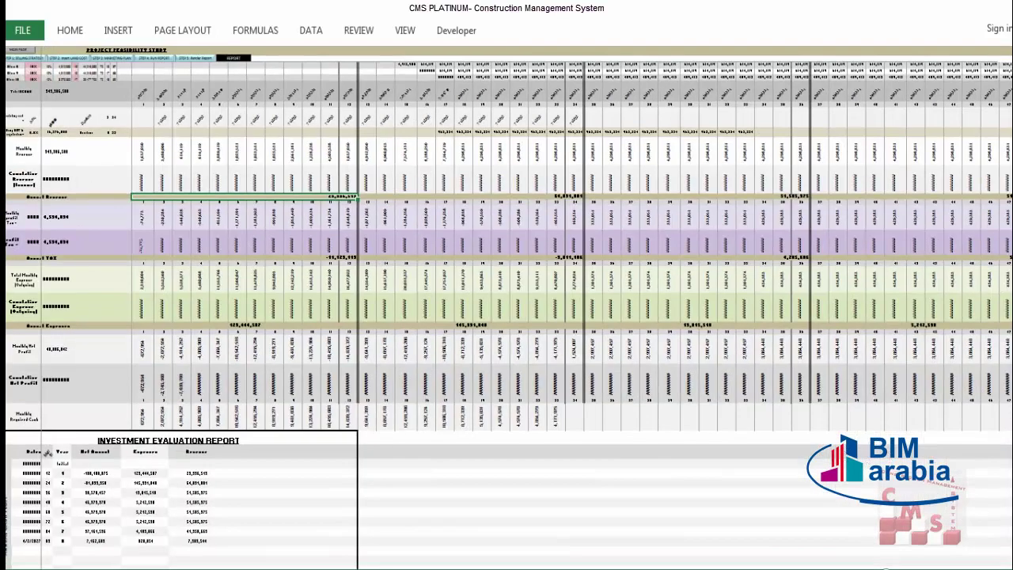
pyautogui.keyDown('ctrl'); pyautogui.scroll(-2, 849, 540); pyautogui.keyUp('ctrl')
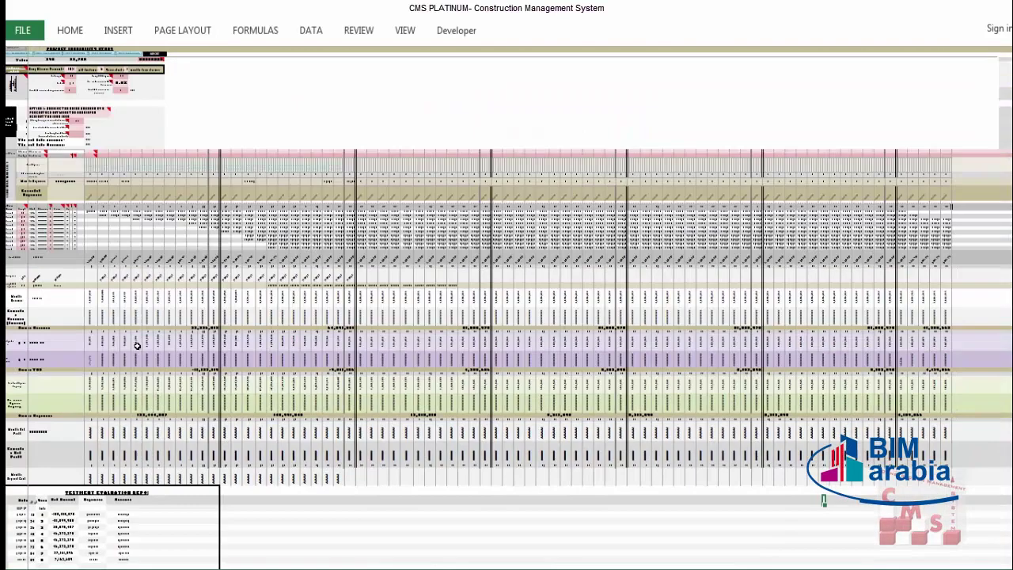
pyautogui.click(172, 369)
pyautogui.press('Right')
pyautogui.press('Right')
pyautogui.press('Right')
pyautogui.press('Right')
pyautogui.press('Right')
pyautogui.press('Right')
# Examine the Annual Expenses at readable size from the first year to the sixth and back
pyautogui.click(135, 415)
pyautogui.keyDown('ctrl'); pyautogui.scroll(5, 134, 415); pyautogui.keyUp('ctrl')
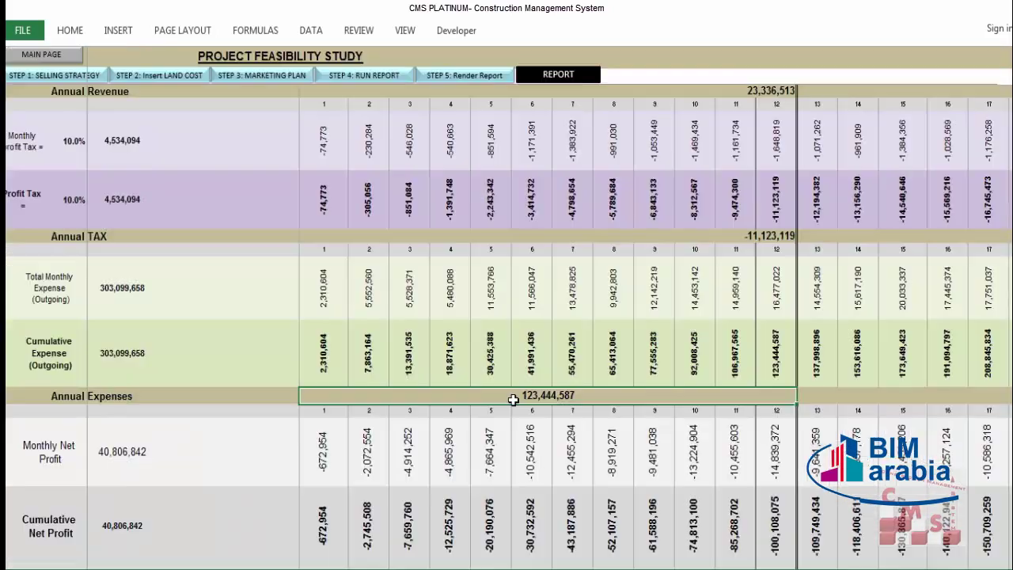
pyautogui.press('Right')
pyautogui.press('Right')
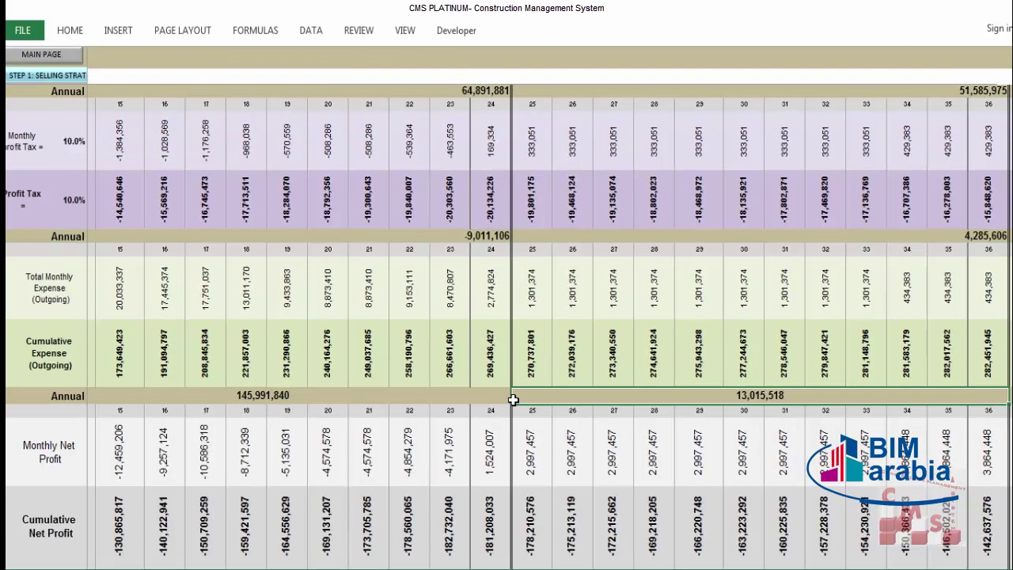
pyautogui.press('Right')
pyautogui.press('Right')
pyautogui.press('Right')
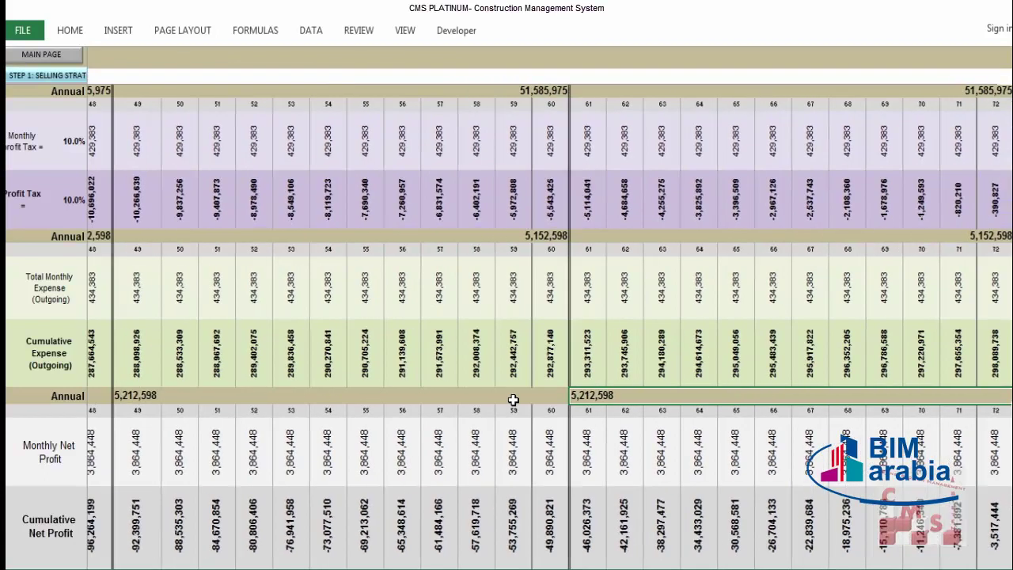
pyautogui.press('Left')
pyautogui.press('Left')
pyautogui.press('Left')
pyautogui.press('Left')
pyautogui.press('Left')
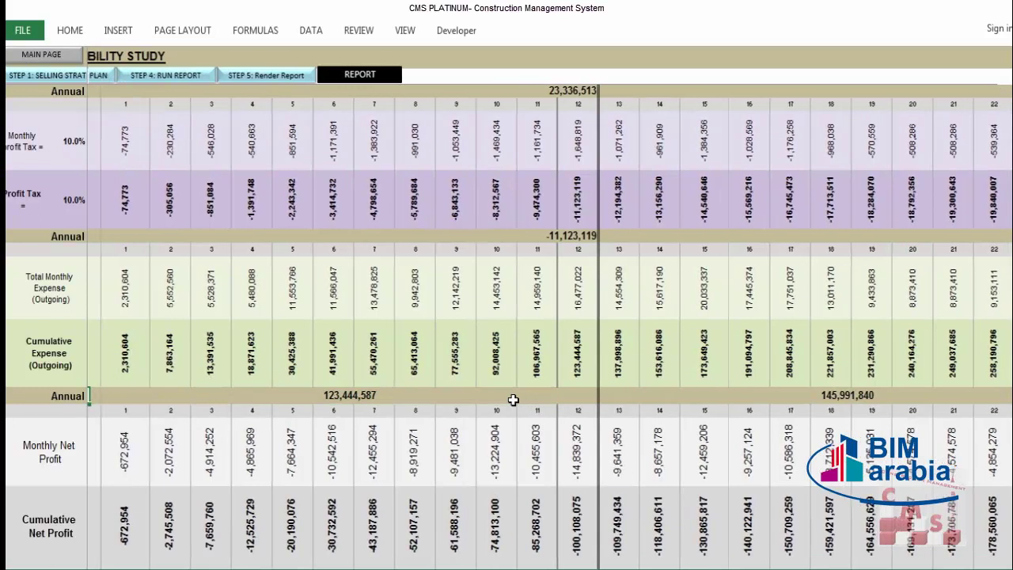
# Review the monthly and cumulative net profit rows together with the cumulative expense row
pyautogui.scroll(-2, 171, 497)
pyautogui.scroll(1, 172, 497)
pyautogui.scroll(-1, 172, 497)
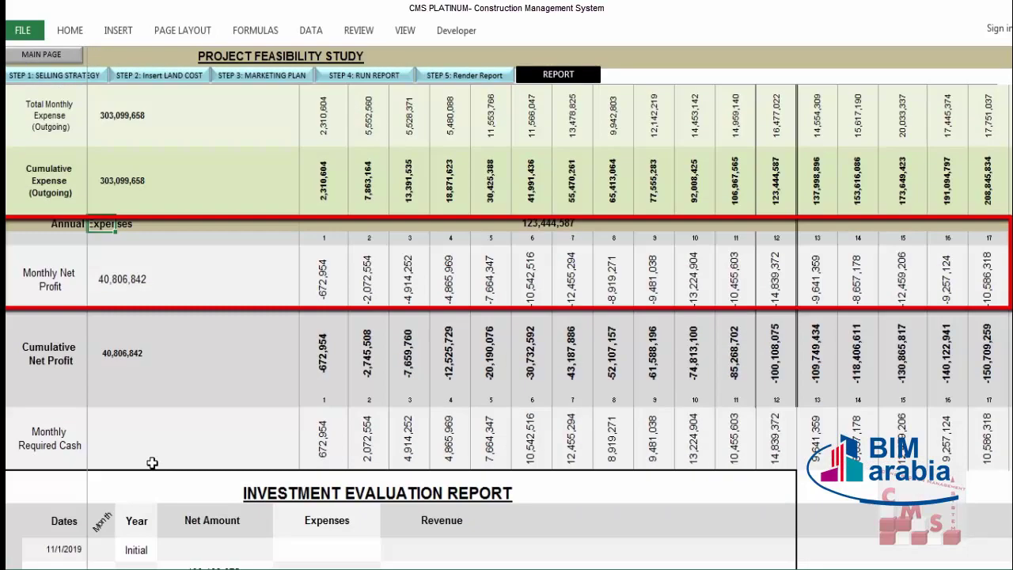
pyautogui.click(47, 341)
pyautogui.scroll(1, 47, 340)
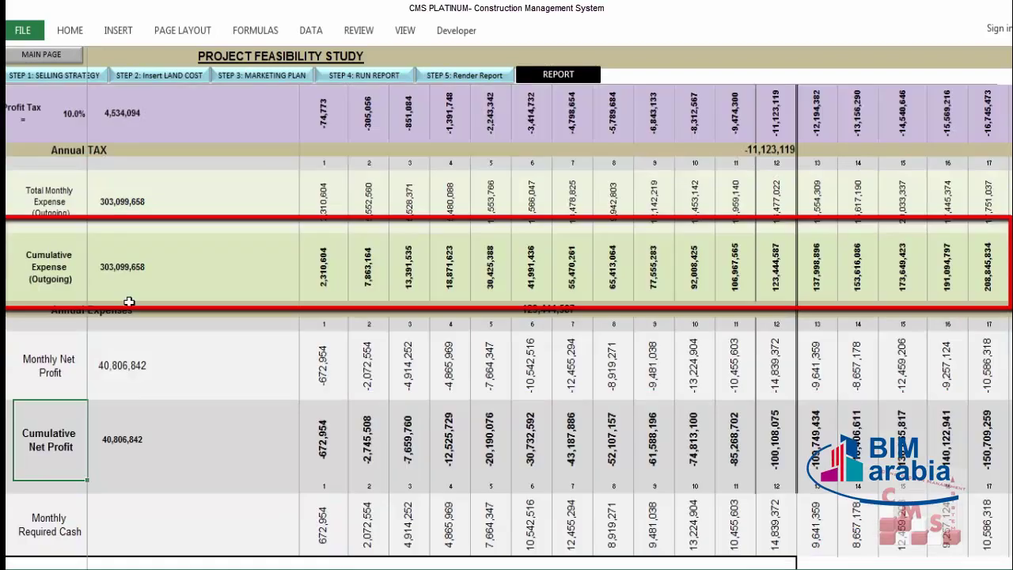
# Recheck the selling strategy, the land cost method and the Marketing Plan's selling percentages before running the report
pyautogui.click(68, 75)
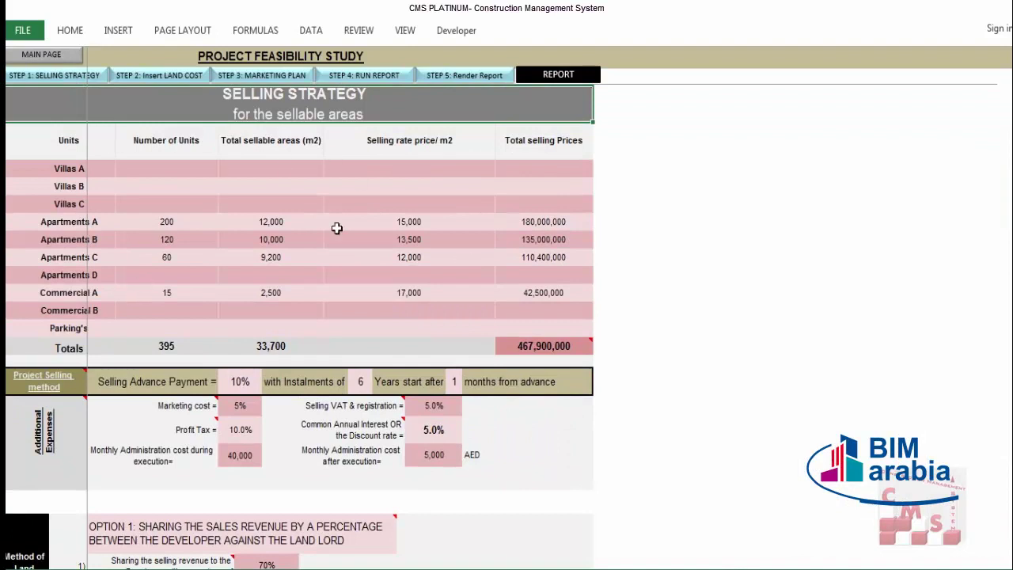
pyautogui.scroll(-1, 32, 478)
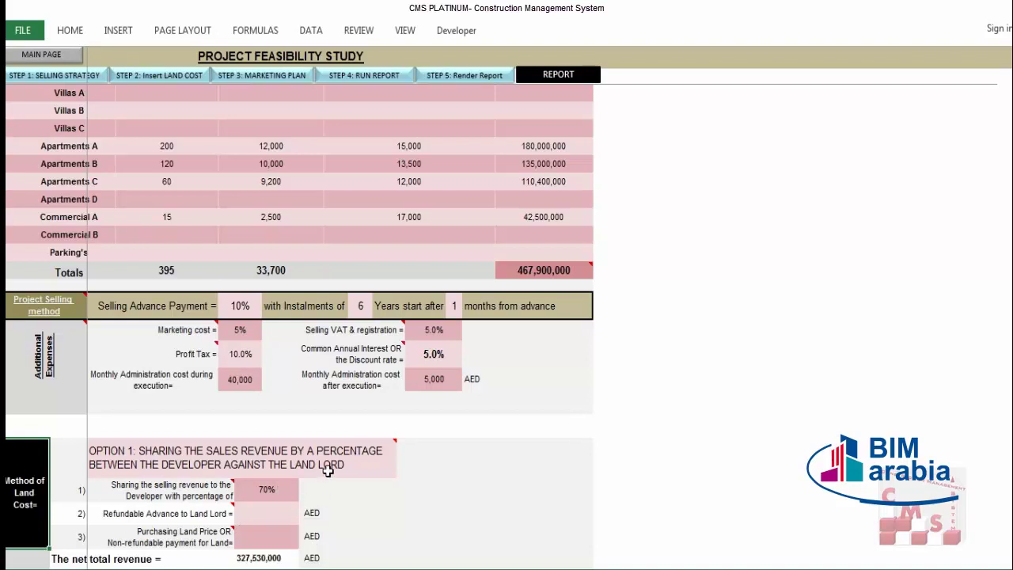
pyautogui.moveTo(304, 466)
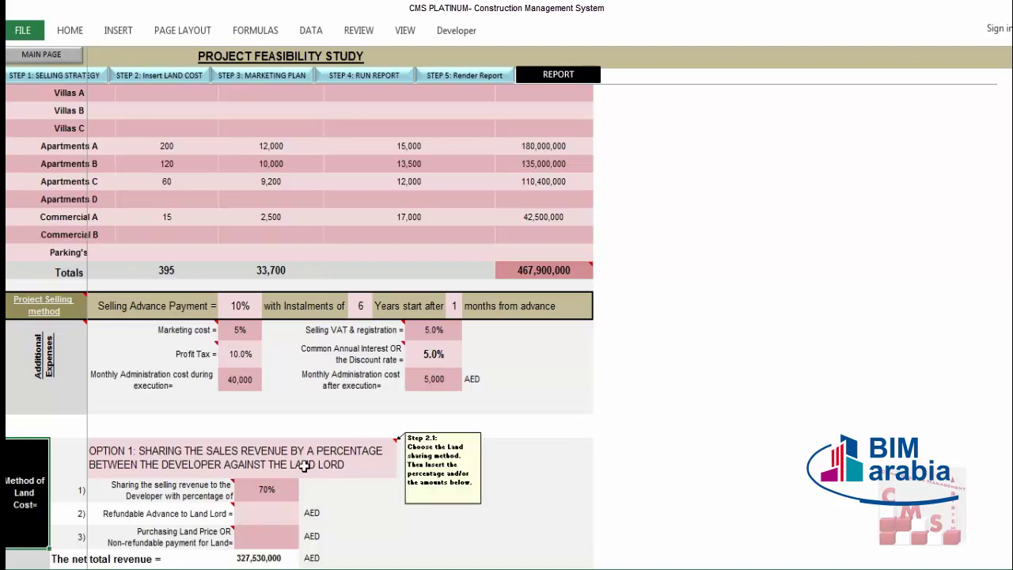
pyautogui.click(257, 71)
pyautogui.scroll(-5, 39, 518)
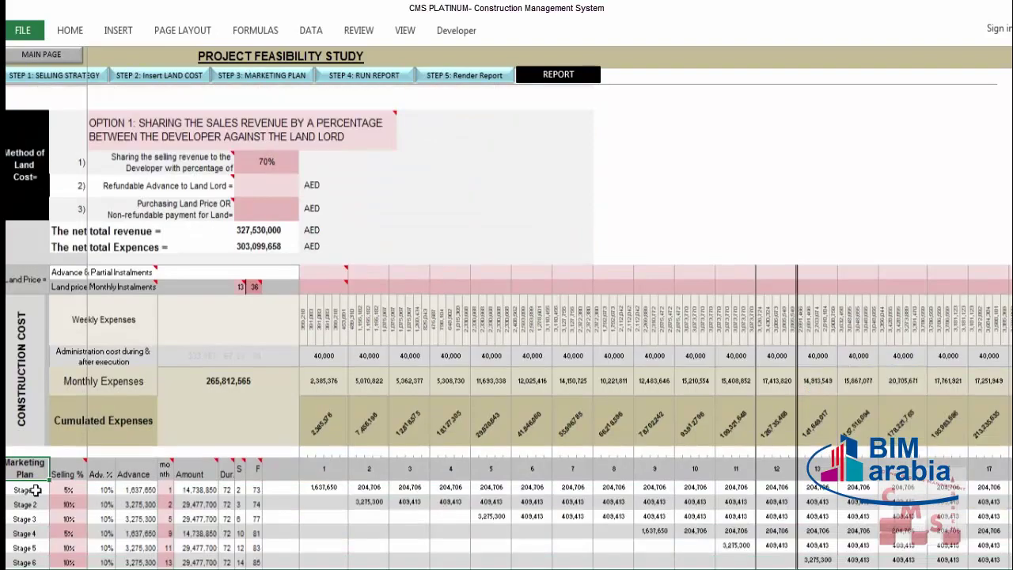
pyautogui.moveTo(69, 362); pyautogui.dragTo(69, 435)
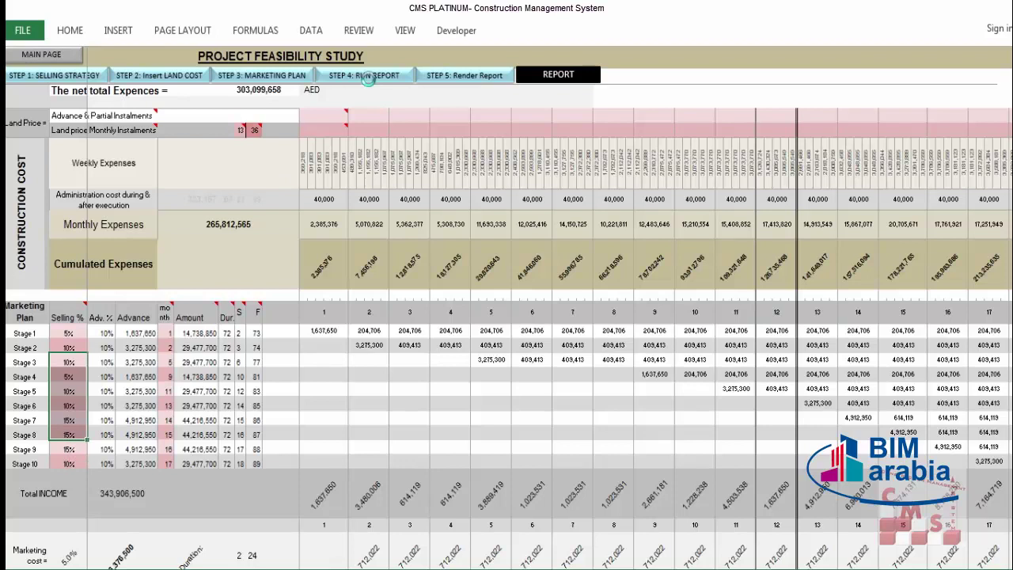
# Run the feasibility report and render the investment evaluation report, acknowledging both completion notices
pyautogui.click(368, 78)
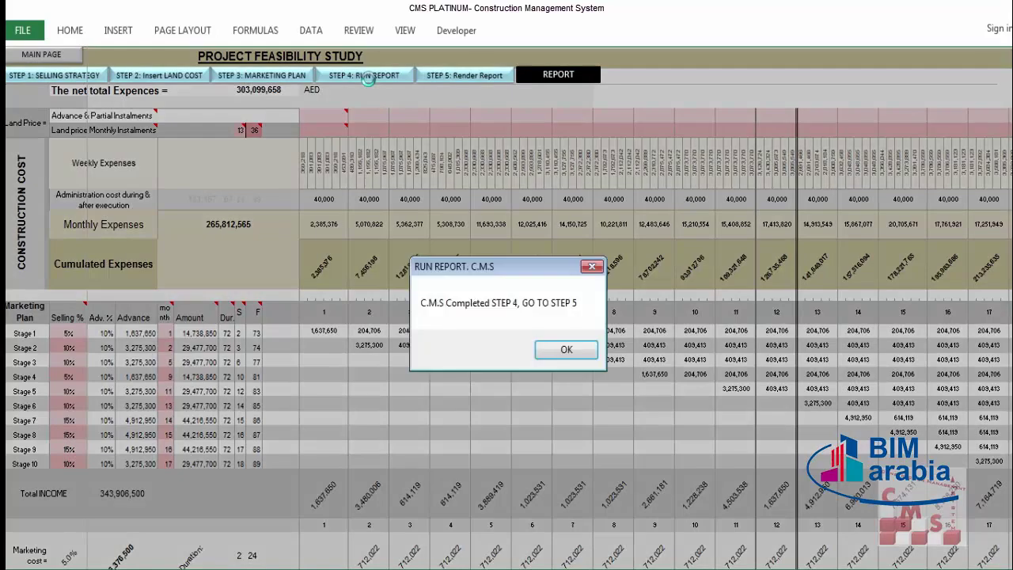
pyautogui.click(564, 351)
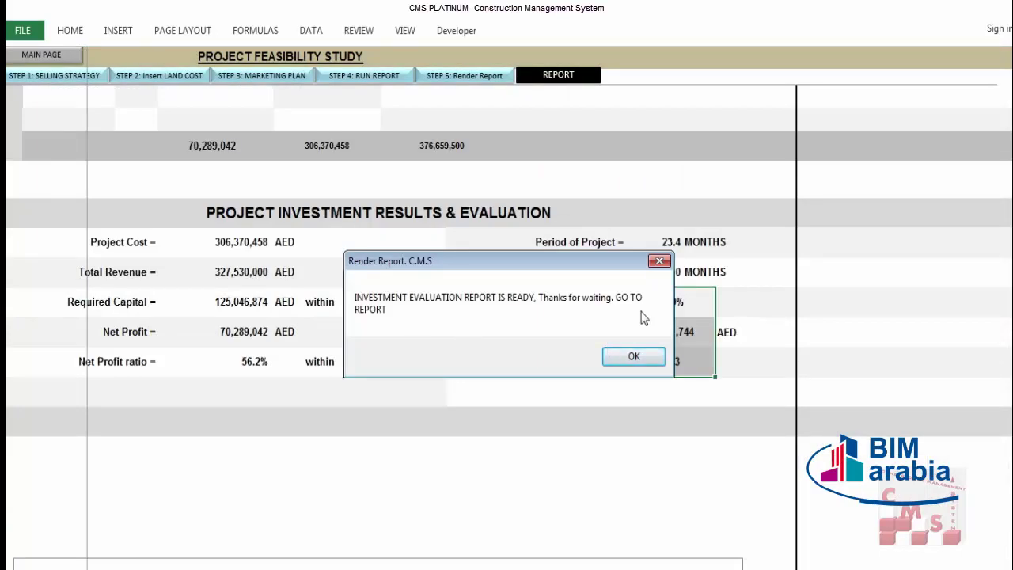
pyautogui.click(634, 356)
pyautogui.click(315, 75)
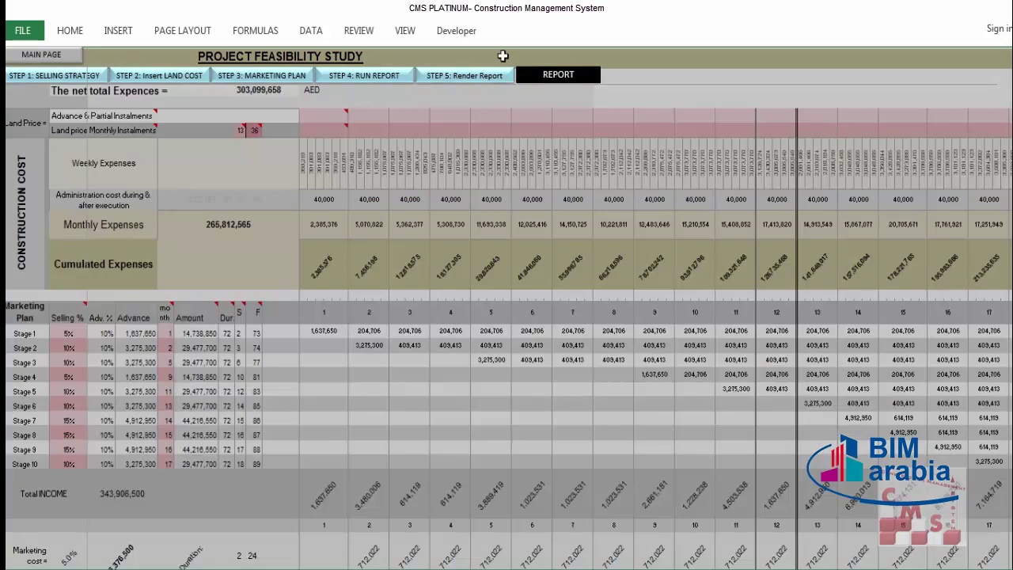
pyautogui.click(504, 112)
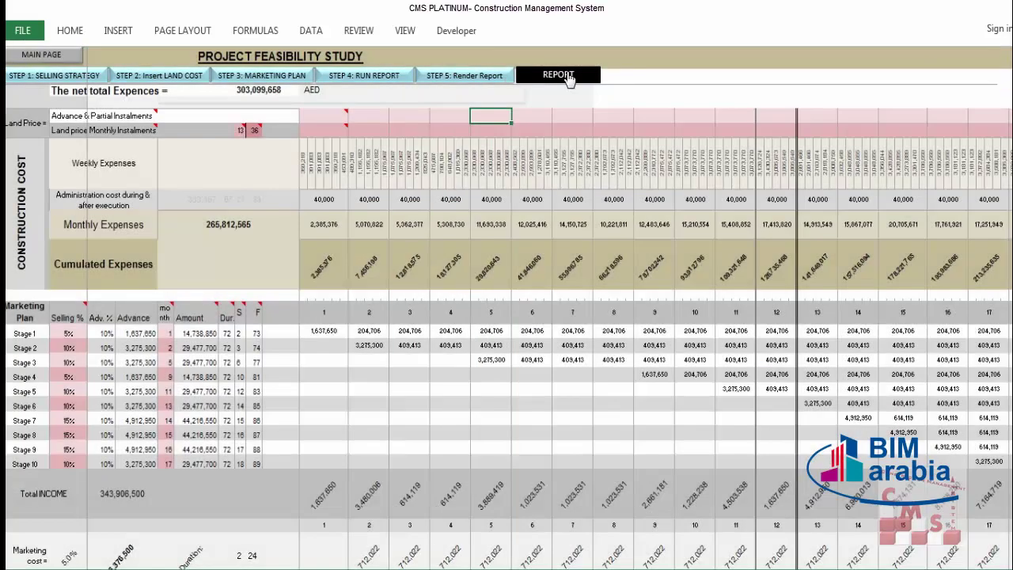
# Open the Investment Evaluation Report and examine the net amount, expenses and revenue for years 1 and 2
pyautogui.click(567, 77)
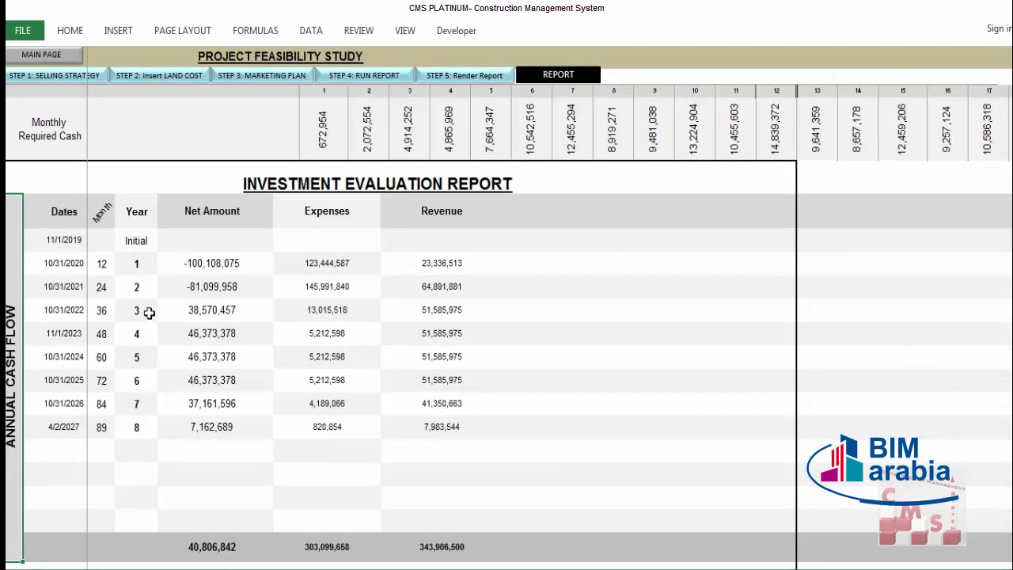
pyautogui.click(66, 261)
pyautogui.click(182, 263)
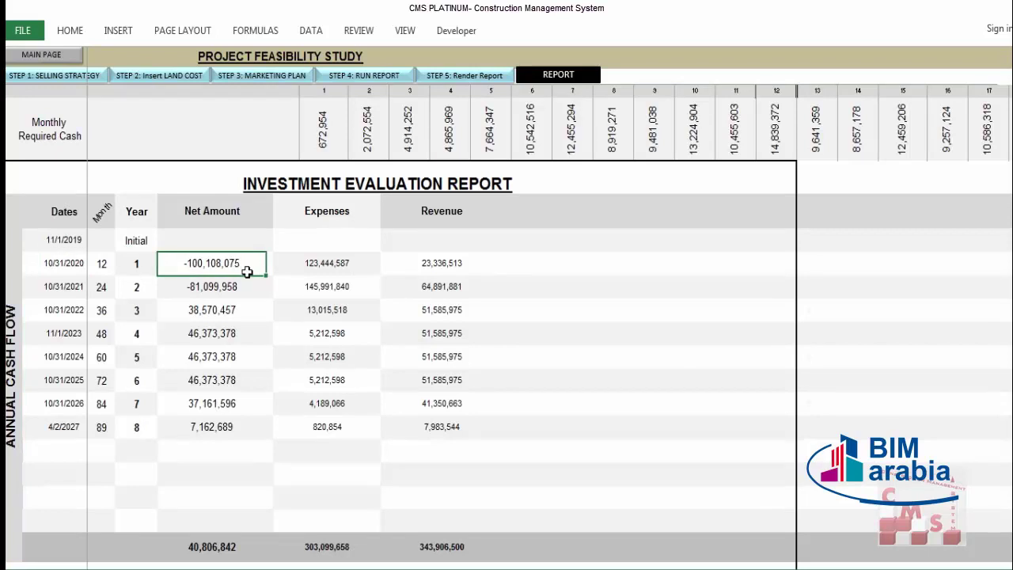
pyautogui.click(339, 265)
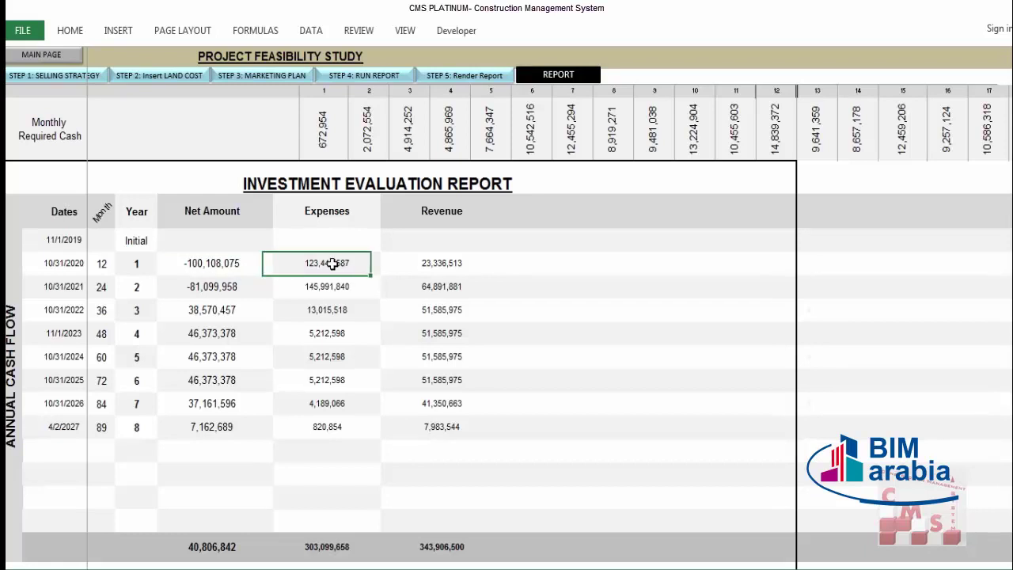
pyautogui.click(428, 266)
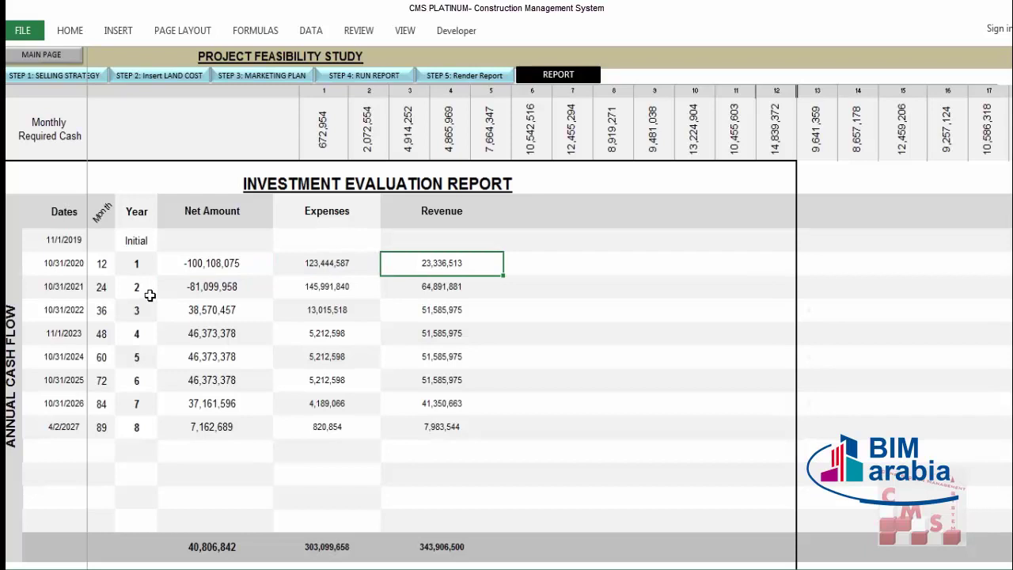
pyautogui.click(210, 291)
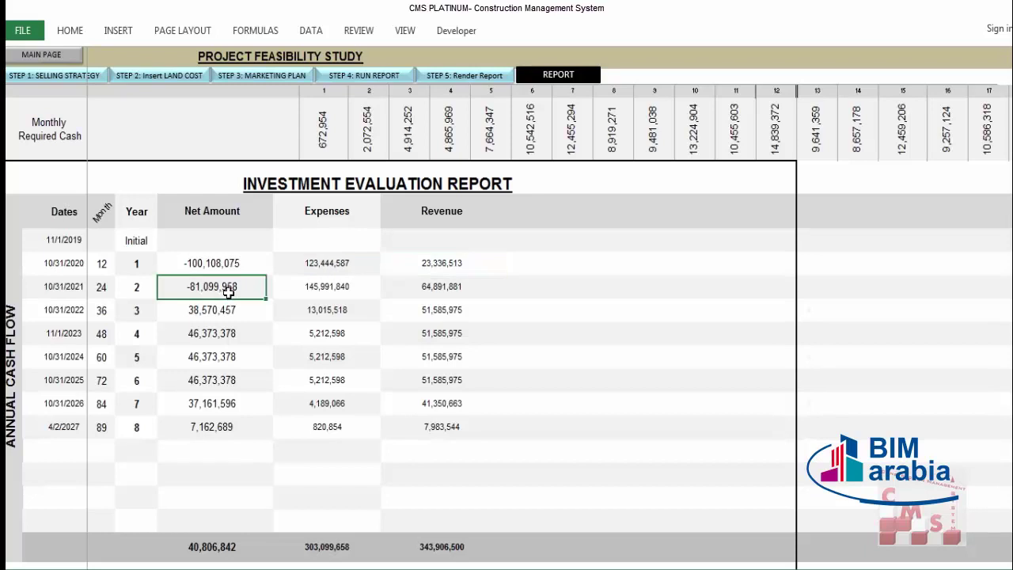
pyautogui.click(347, 291)
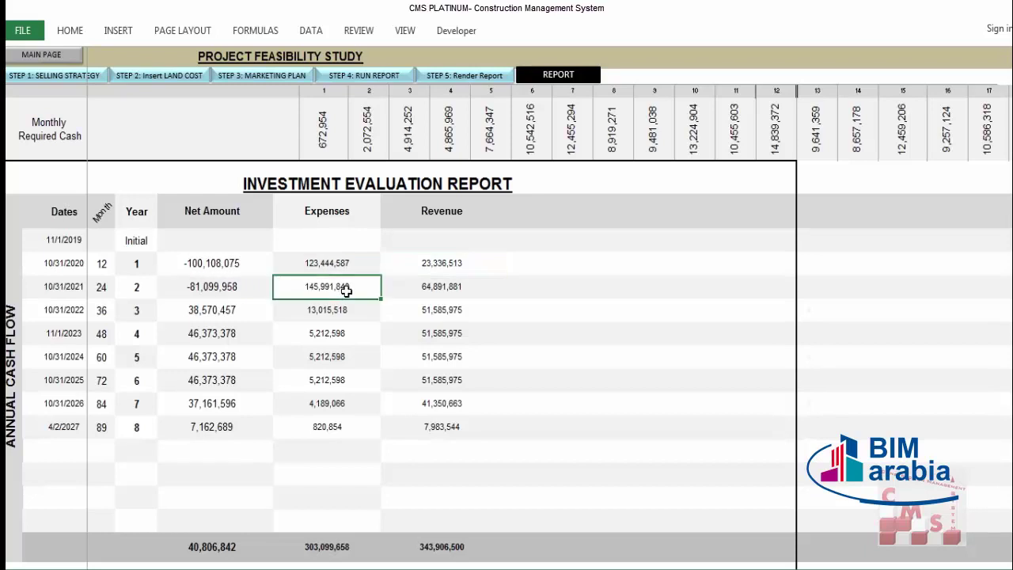
pyautogui.click(417, 288)
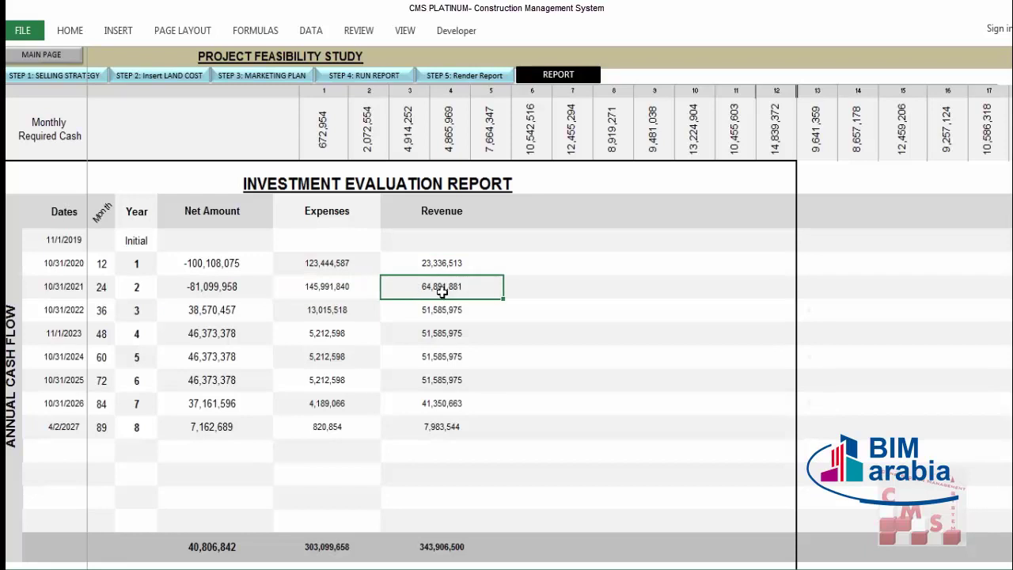
# Examine the annual net amounts from year 3 to year 8 and the net amount total
pyautogui.click(245, 315)
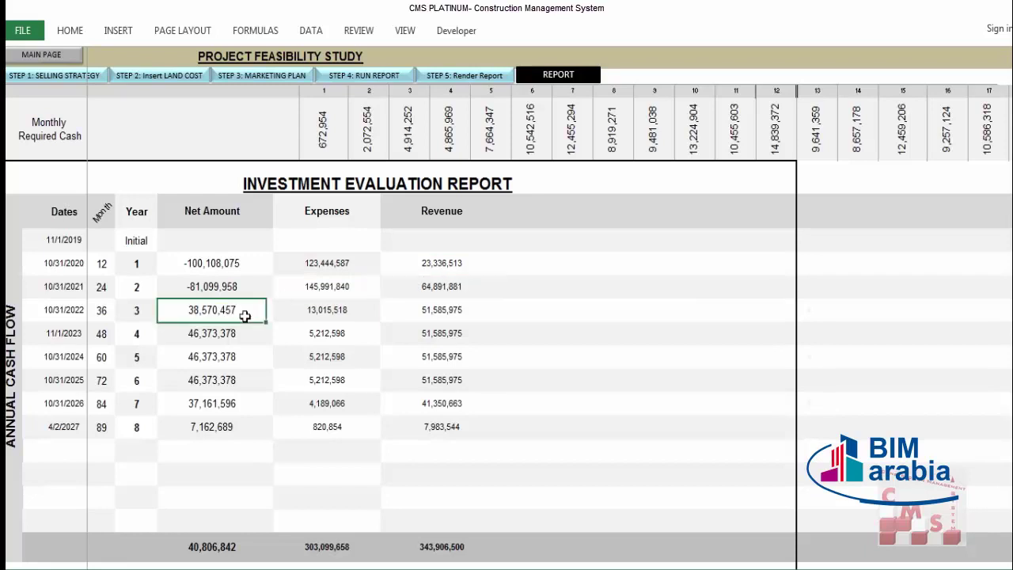
pyautogui.click(228, 335)
pyautogui.click(227, 356)
pyautogui.moveTo(227, 311); pyautogui.dragTo(240, 420)
pyautogui.scroll(-1, 240, 423)
pyautogui.click(239, 440)
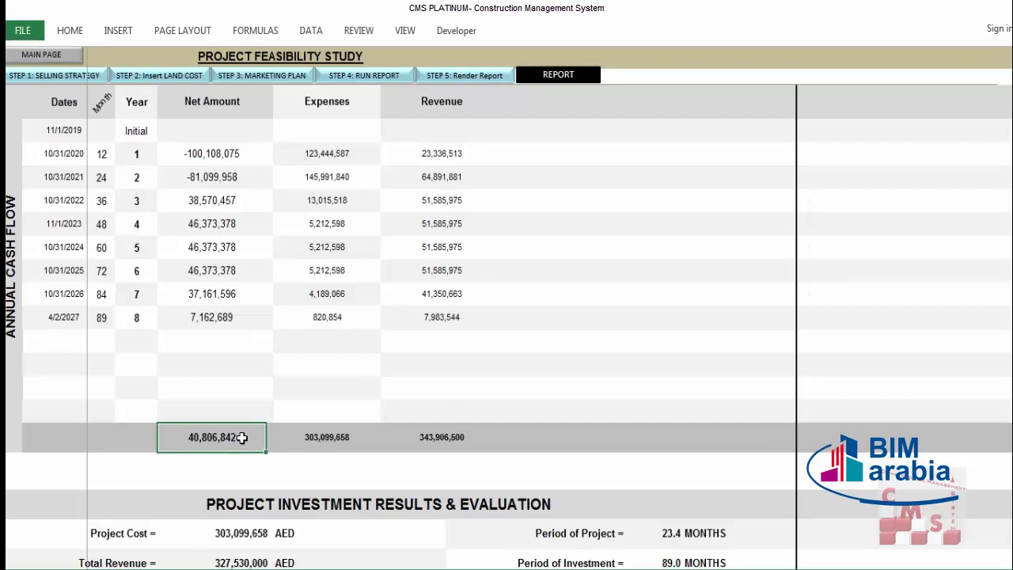
# Review the project cost, total revenue, project period and investment period in the Project Investment Results & Evaluation
pyautogui.scroll(-2, 241, 441)
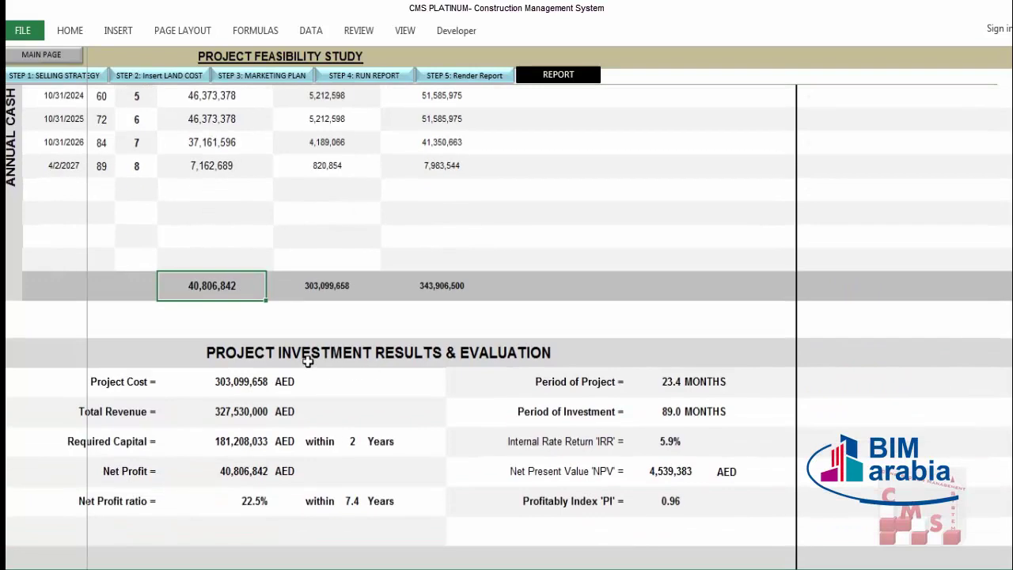
pyautogui.click(249, 381)
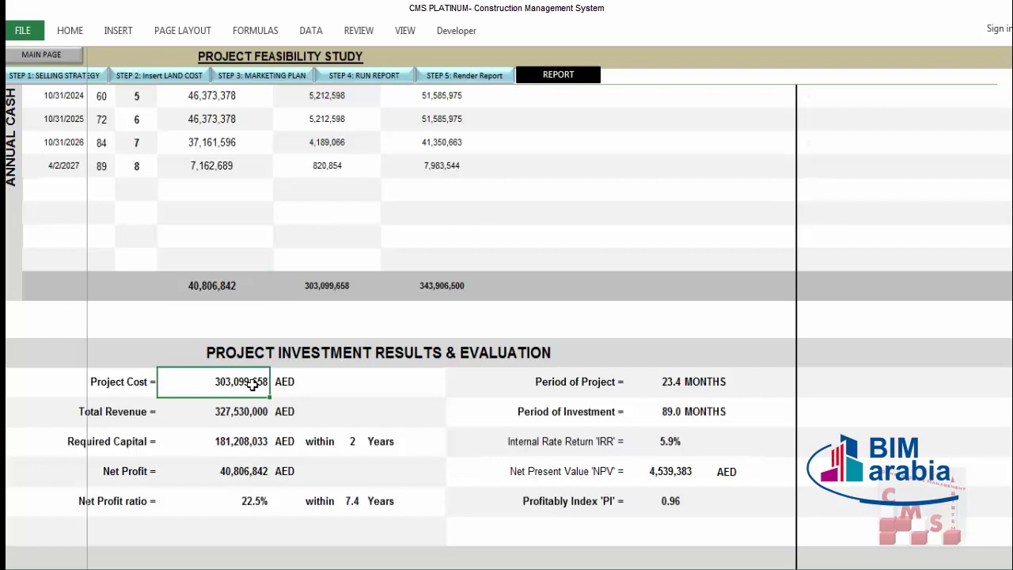
pyautogui.click(230, 412)
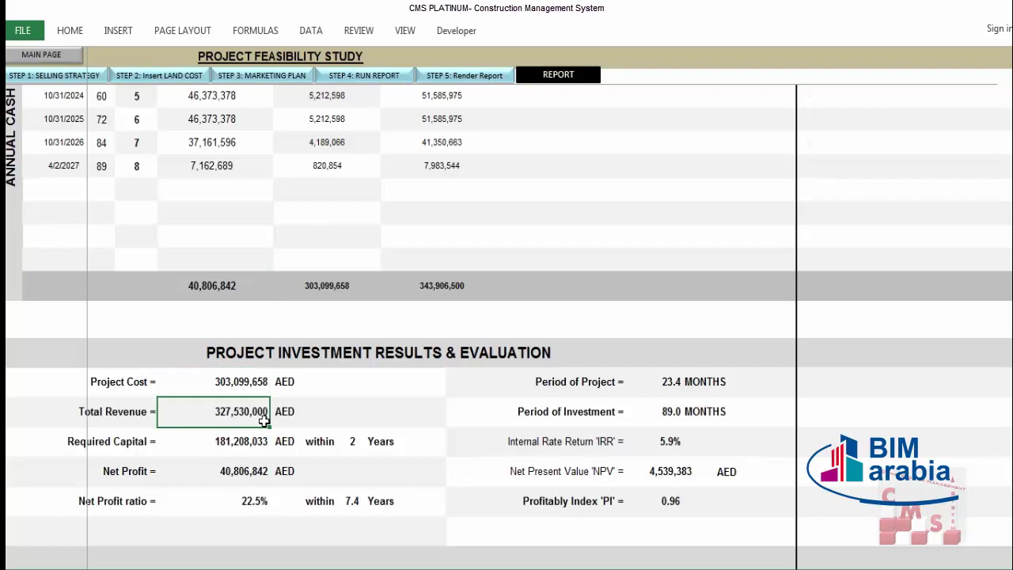
pyautogui.click(671, 384)
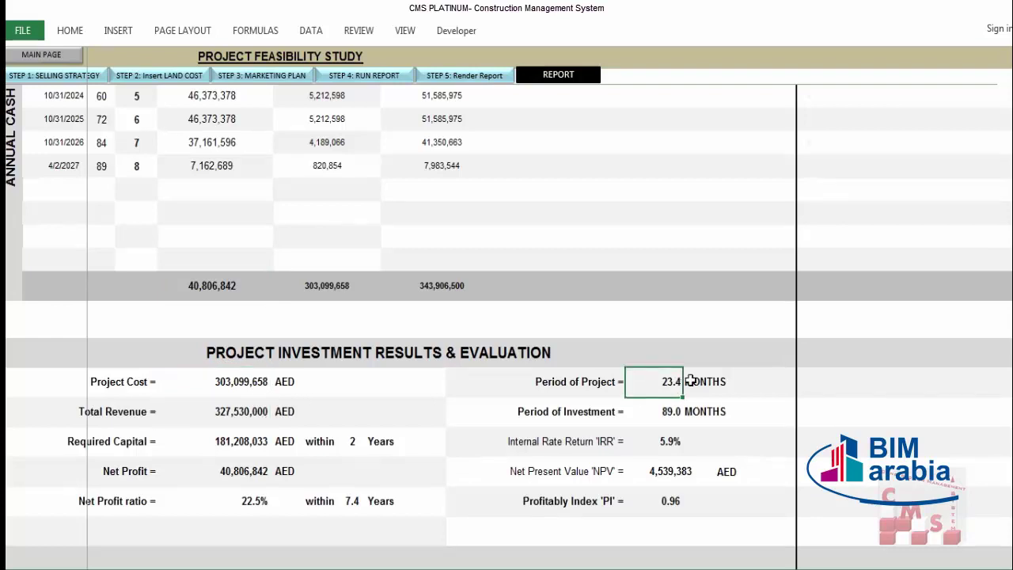
pyautogui.click(669, 414)
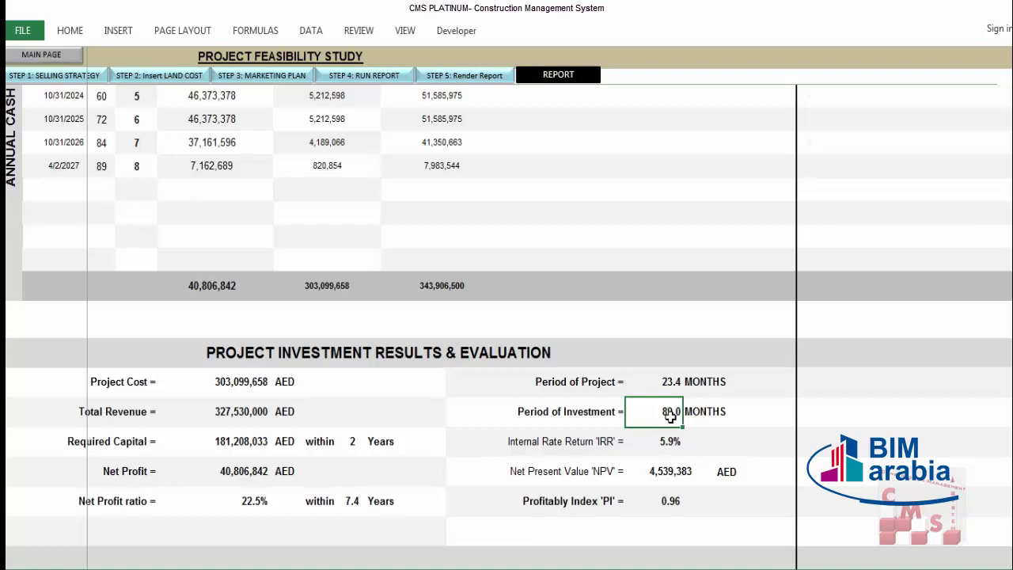
# Check the net profit, the net profit ratio and the number of years it covers
pyautogui.click(241, 473)
pyautogui.click(242, 508)
pyautogui.click(372, 504)
pyautogui.click(353, 504)
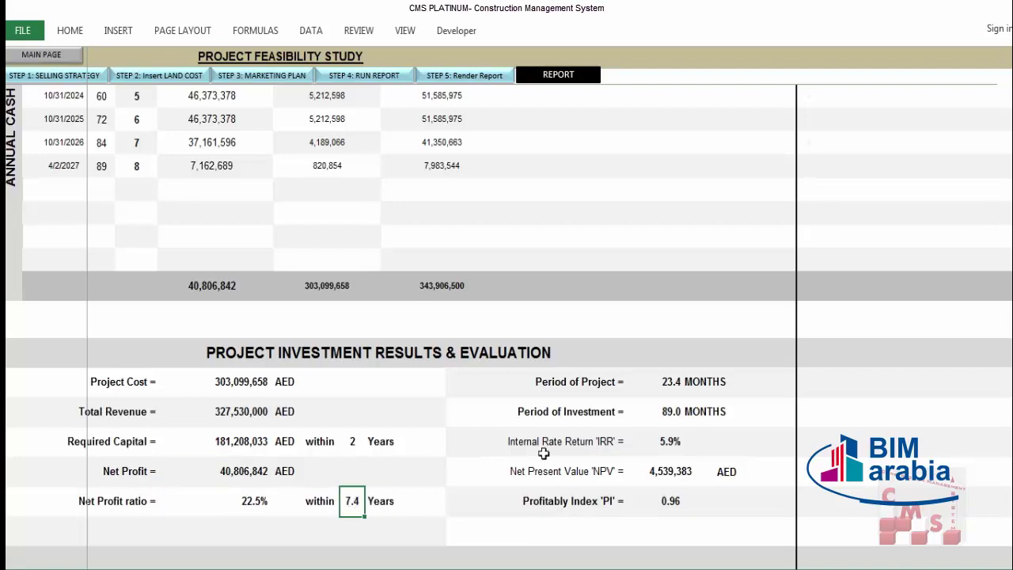
# Examine the internal rate of return, net present value and profitability index in the investment results
pyautogui.click(649, 453)
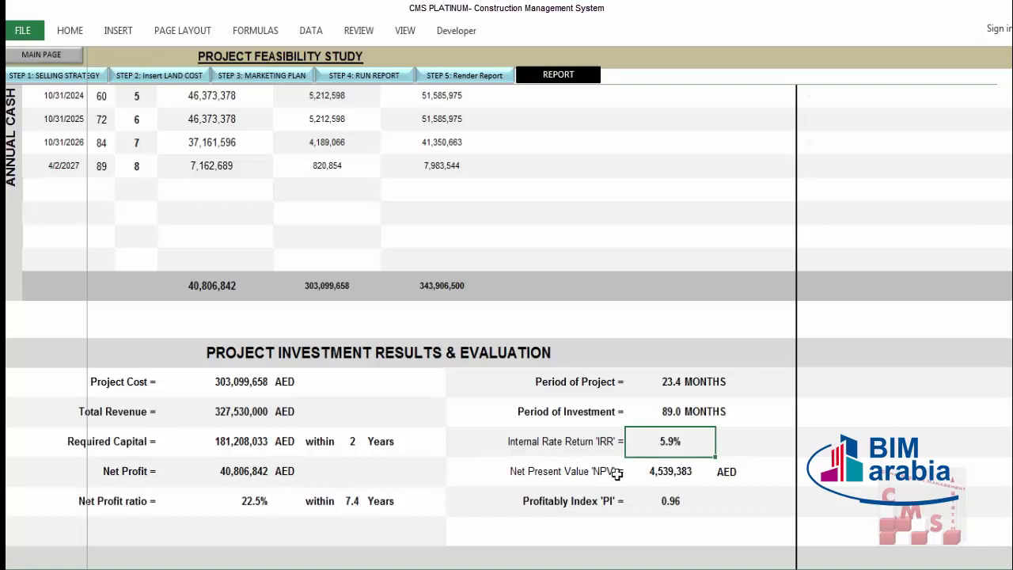
pyautogui.scroll(-1, 541, 427)
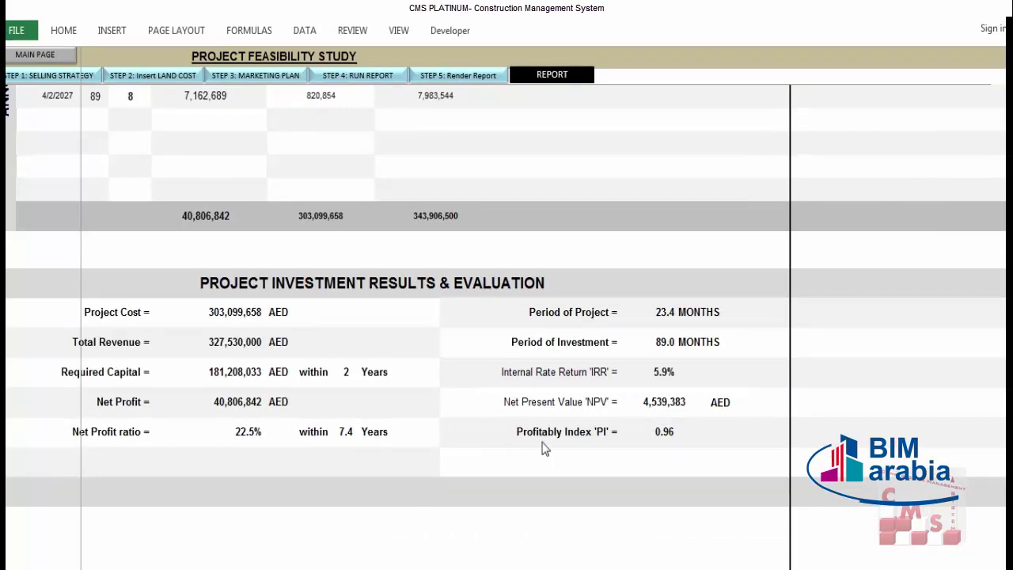
pyautogui.click(659, 432)
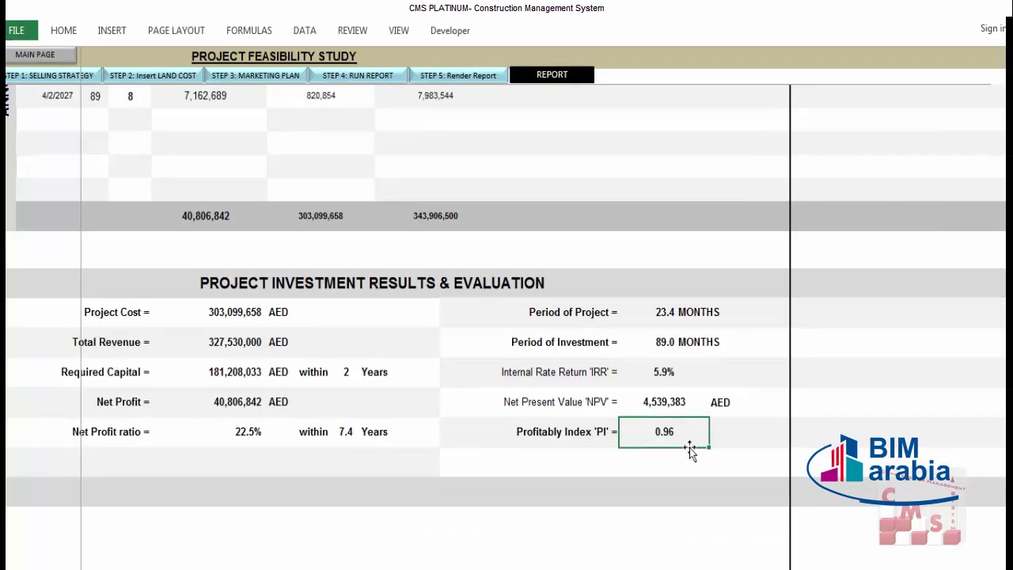
pyautogui.moveTo(678, 374); pyautogui.dragTo(677, 431)
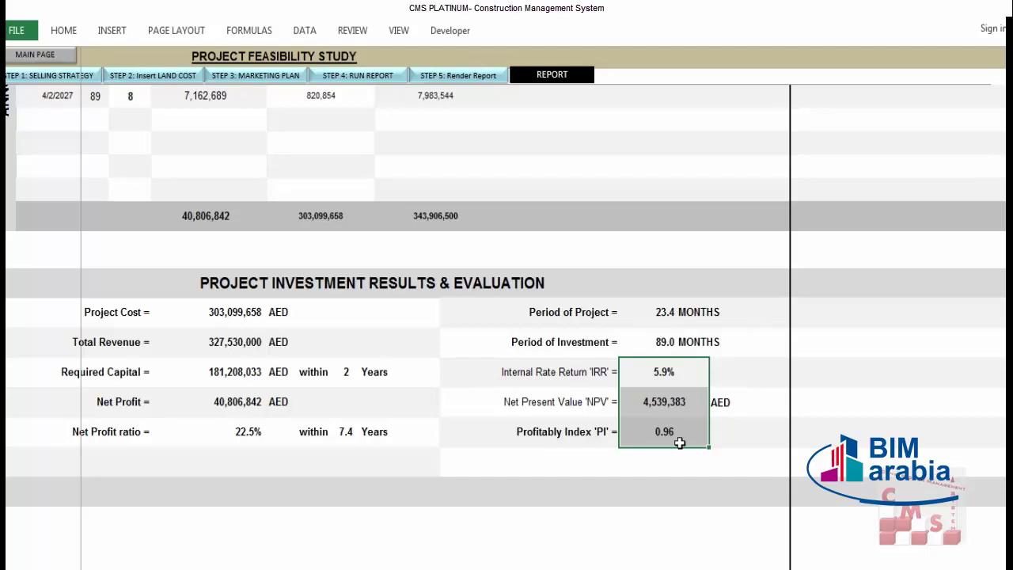
pyautogui.moveTo(671, 371); pyautogui.dragTo(673, 432)
pyautogui.moveTo(682, 373); pyautogui.dragTo(673, 429)
# In the Marketing Plan, set the selling percentages to 10% for Stage 1, 20% for Stage 2 and 10% for Stage 4, and clear Stage 10
pyautogui.click(245, 75)
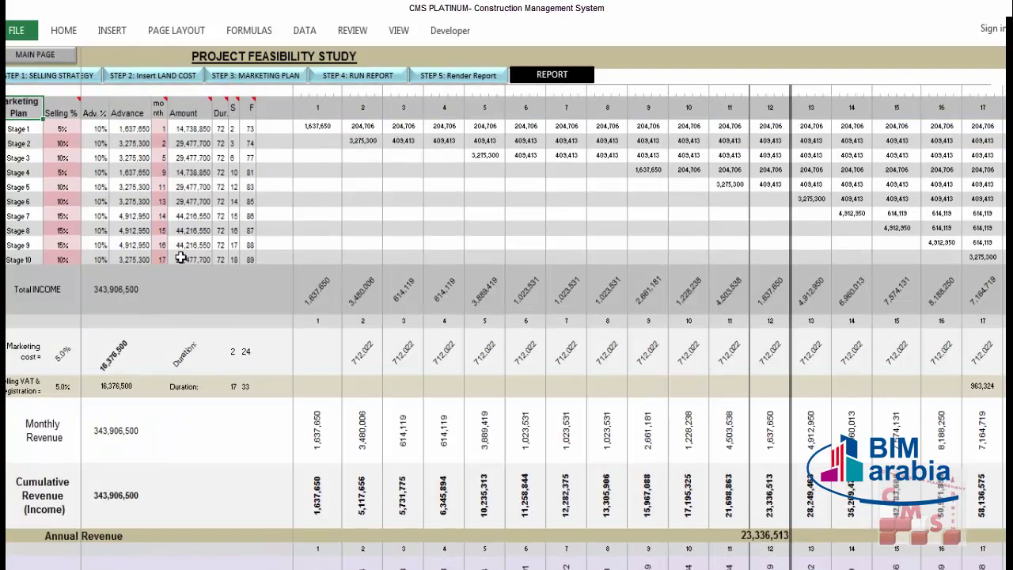
pyautogui.scroll(3, 181, 253)
pyautogui.click(63, 228)
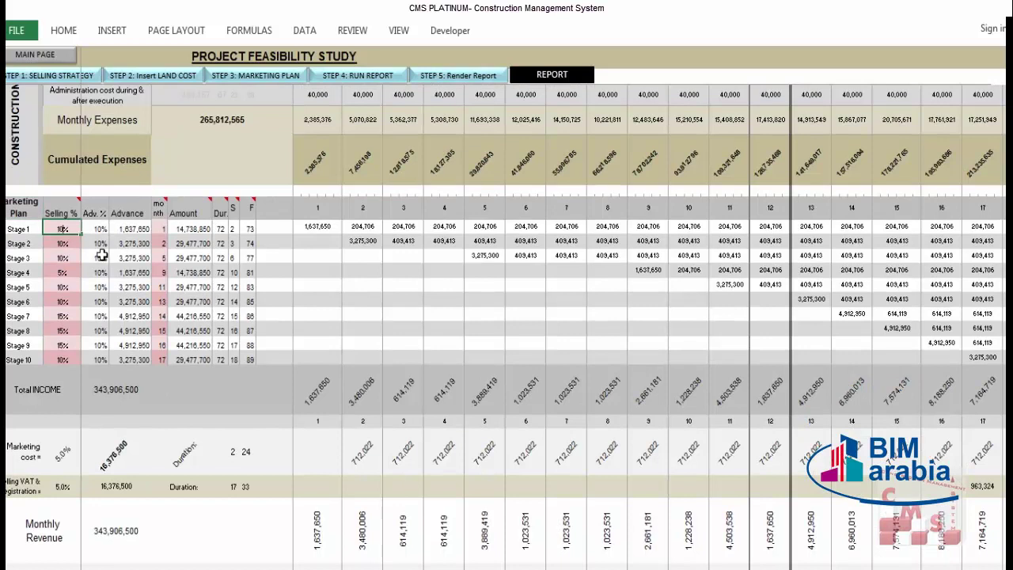
pyautogui.write('10')
pyautogui.press('Return')
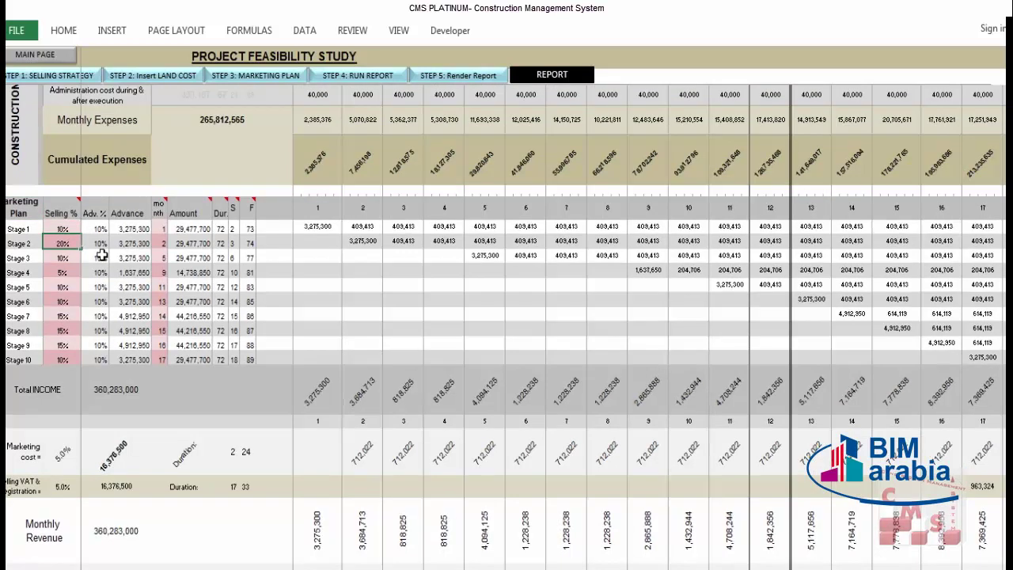
pyautogui.write('20')
pyautogui.click(72, 360)
pyautogui.click(71, 273)
pyautogui.write('10')
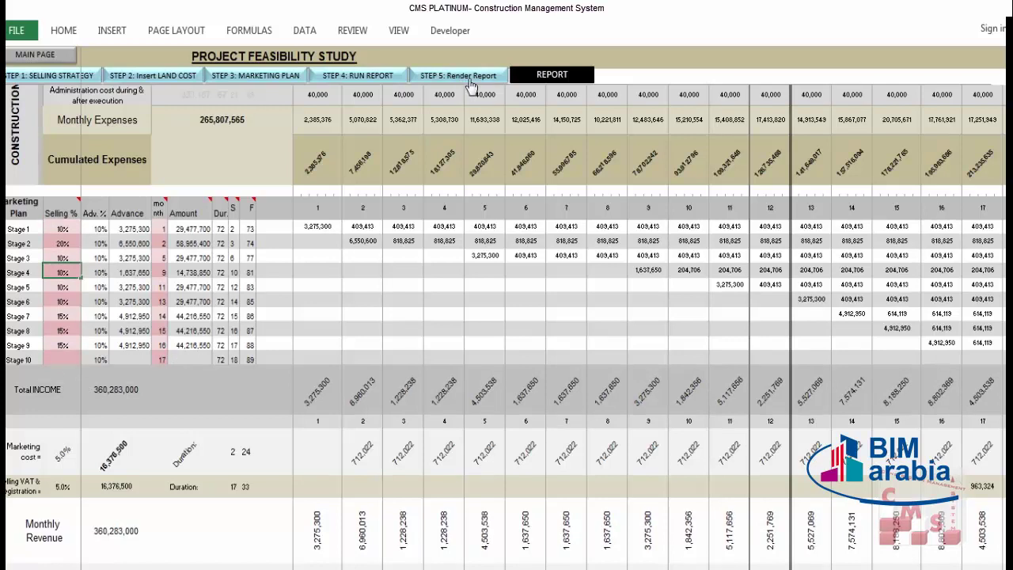
pyautogui.press('Return')
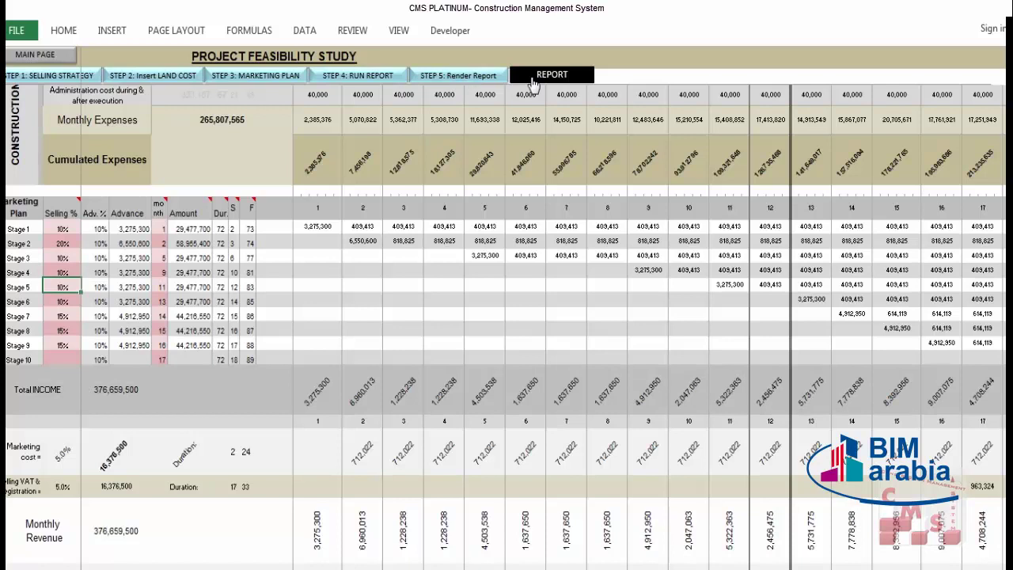
# Return to the report and check the IRR, NPV and profitability index for the revised marketing plan
pyautogui.click(531, 76)
pyautogui.scroll(-5, 660, 420)
pyautogui.click(688, 380)
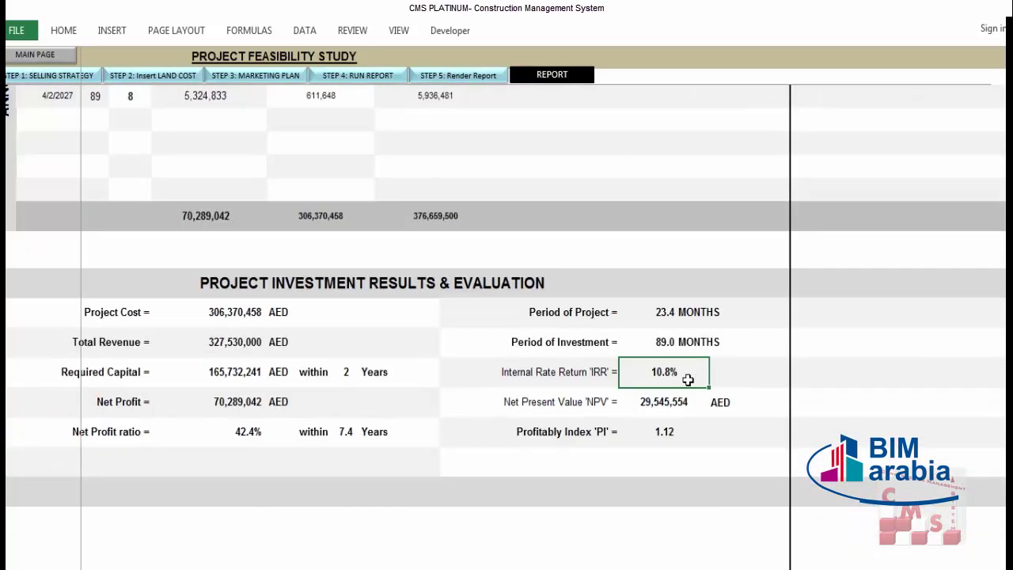
pyautogui.click(688, 404)
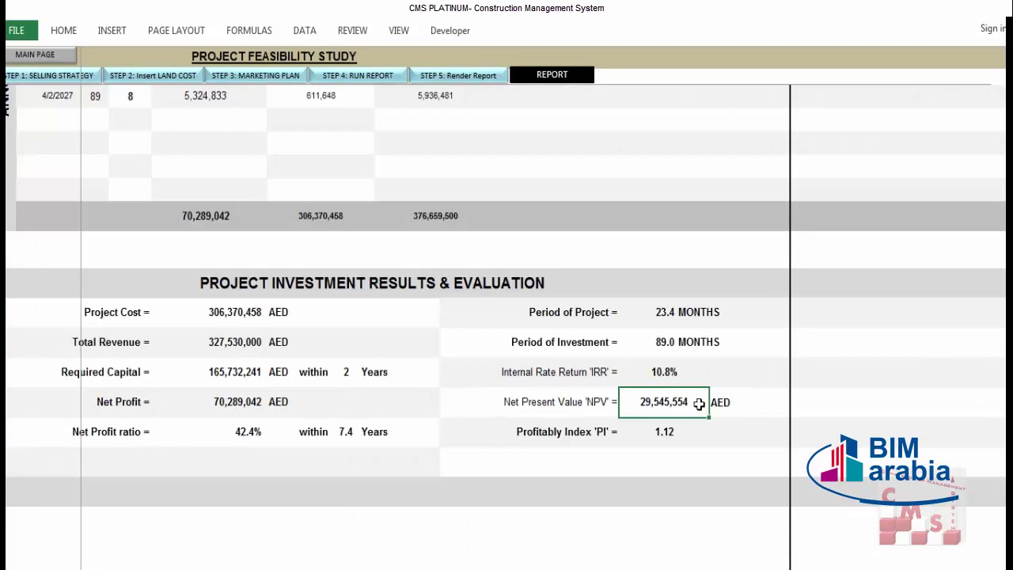
pyautogui.click(603, 443)
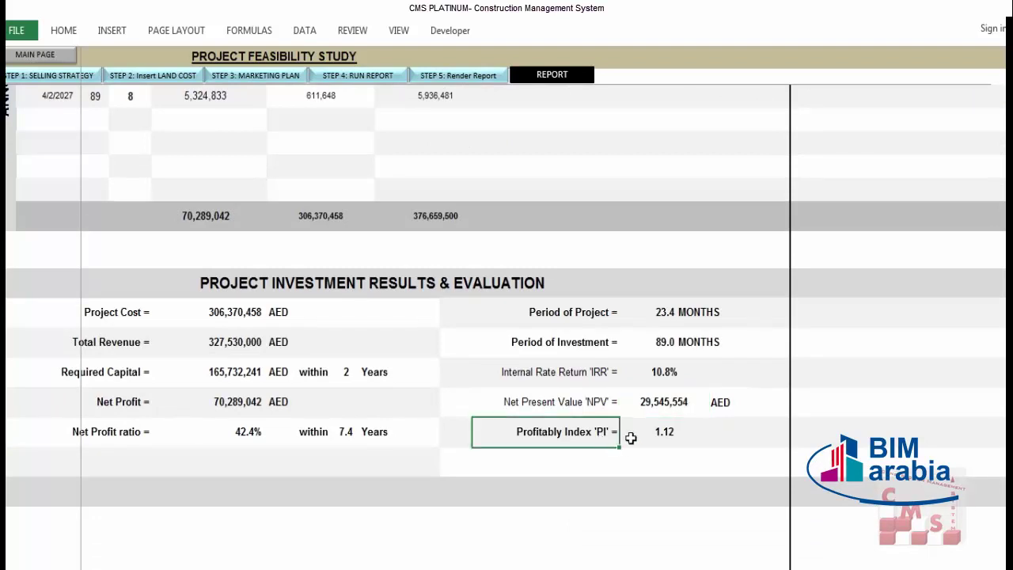
pyautogui.click(685, 435)
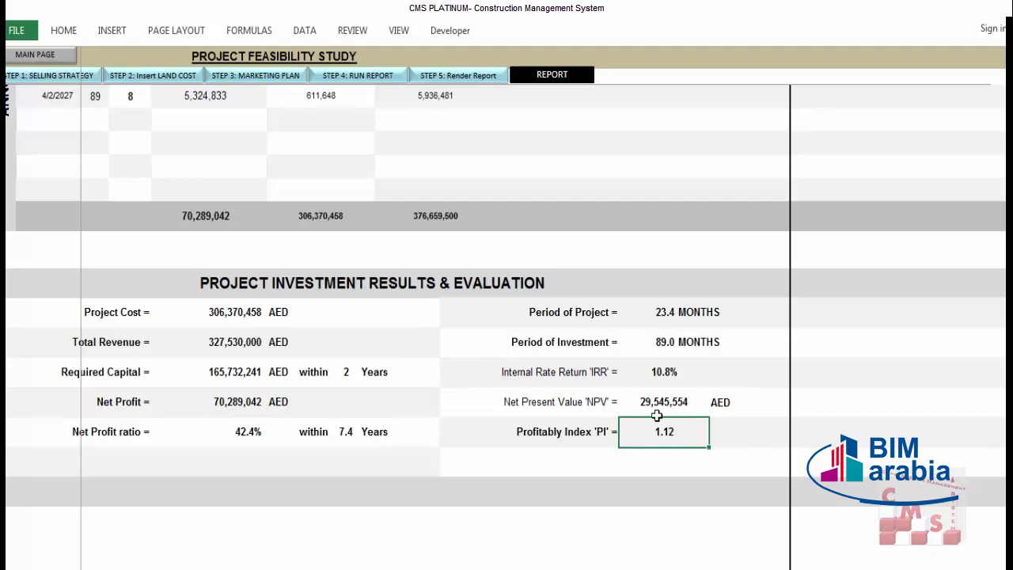
pyautogui.hotkey('shift', 'Up')
pyautogui.hotkey('shift', 'Up')
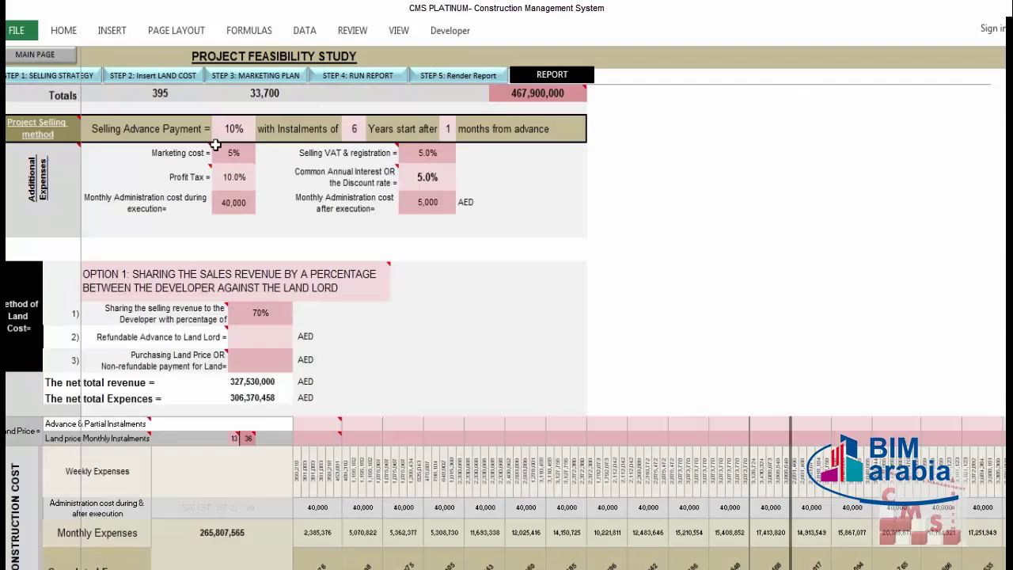
# Set the Selling Advance Payment to 15% in the project selling method
pyautogui.scroll(10, 388, 249)
pyautogui.click(233, 129)
pyautogui.scroll(2, 242, 130)
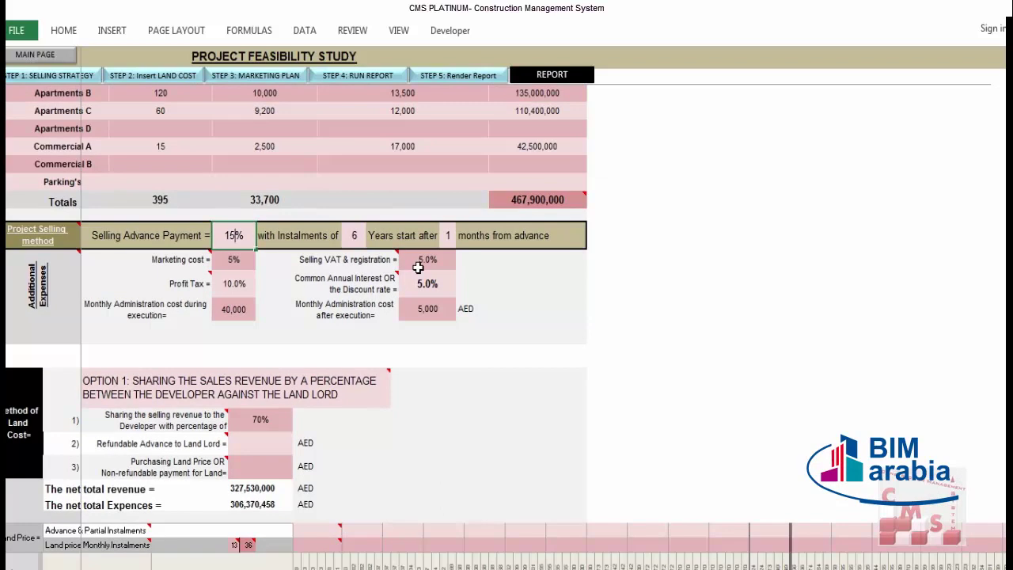
pyautogui.press('Return')
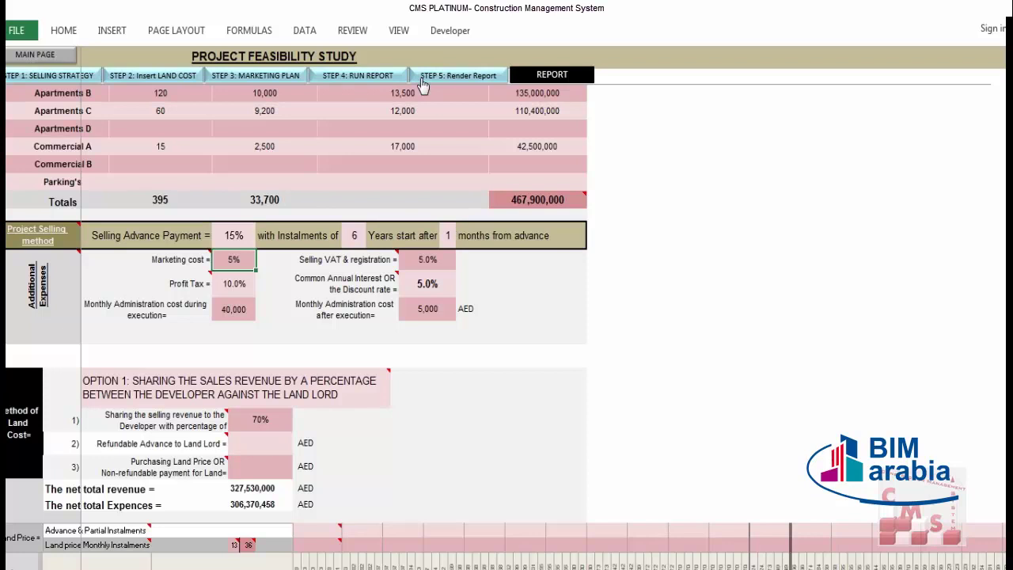
# Review the IRR, NPV, profitability index and required capital for the 15% selling advance payment
pyautogui.scroll(-15, 561, 335)
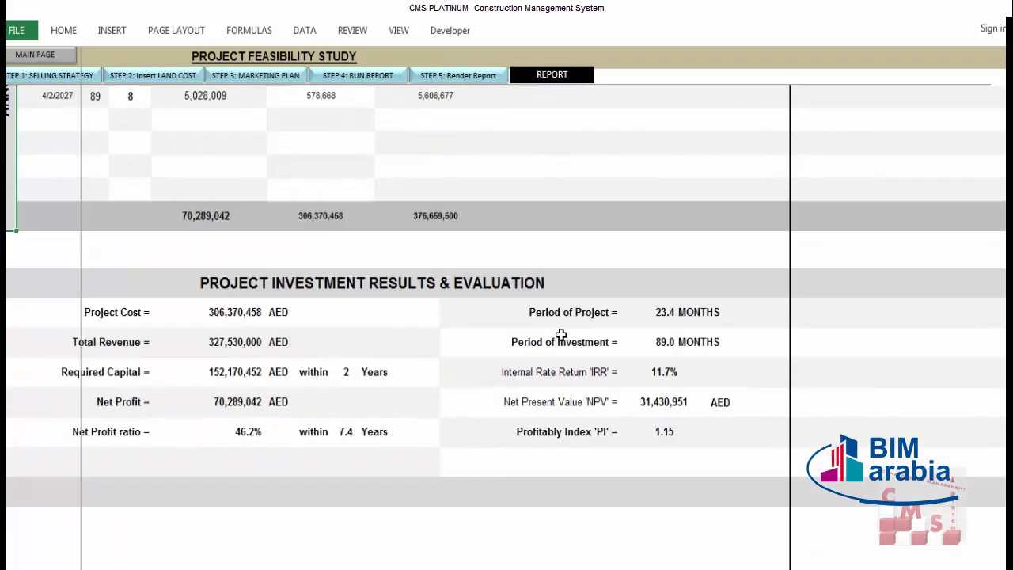
pyautogui.click(669, 375)
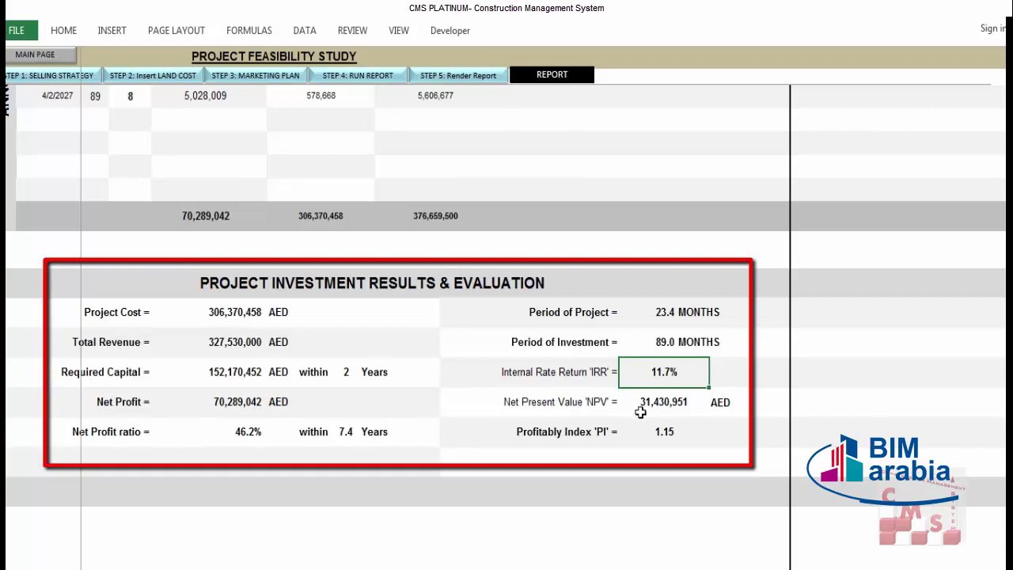
pyautogui.press('Down')
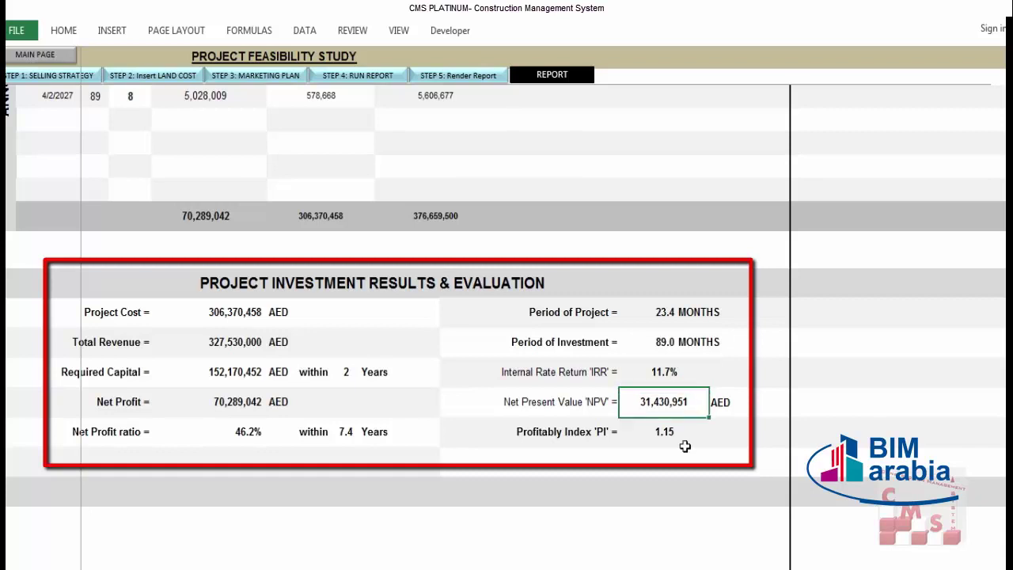
pyautogui.click(668, 432)
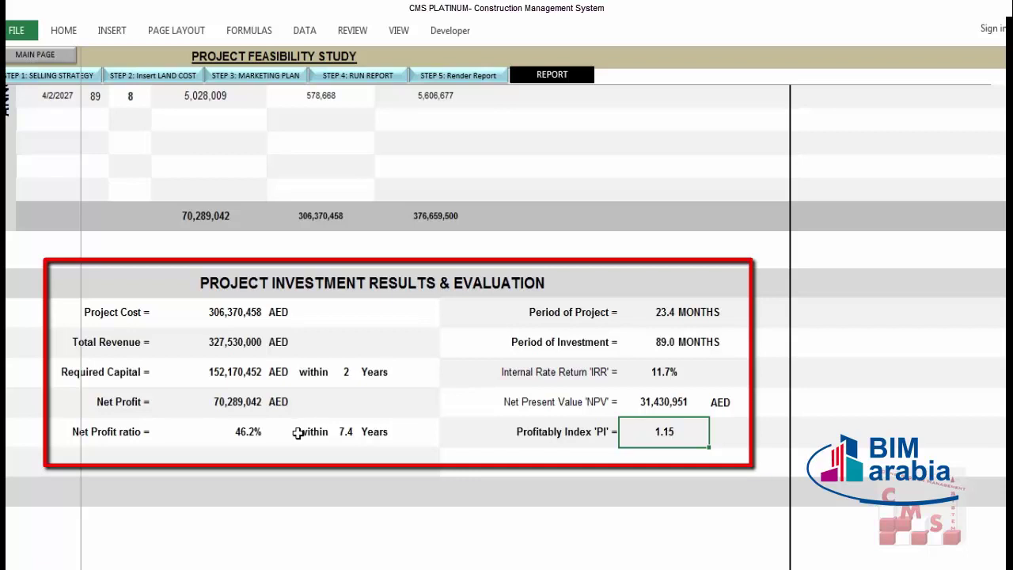
pyautogui.click(227, 373)
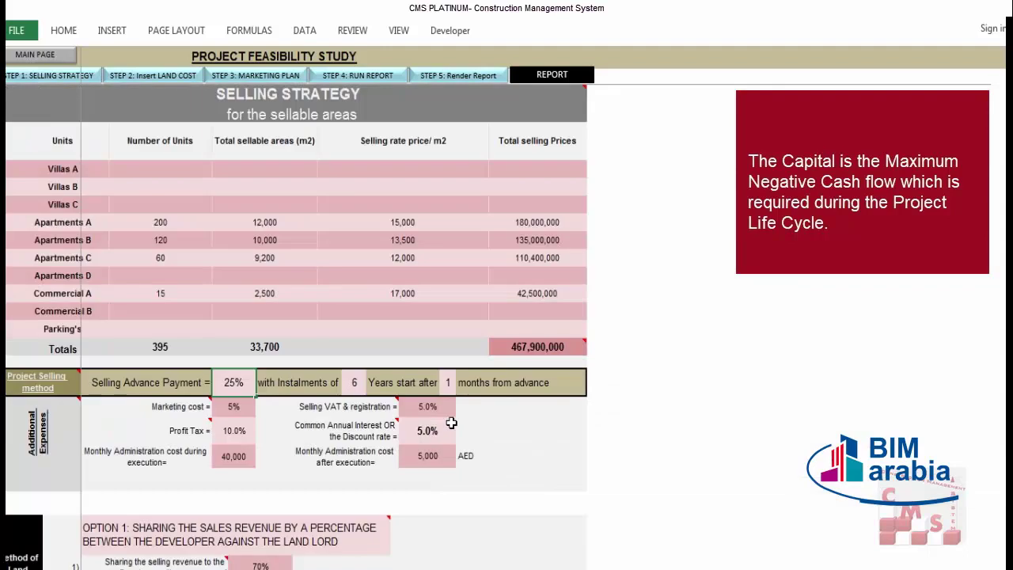
# Compare the required capital, IRR, NPV and profitability index in the report for the 25% selling advance payment
pyautogui.scroll(-15, 451, 424)
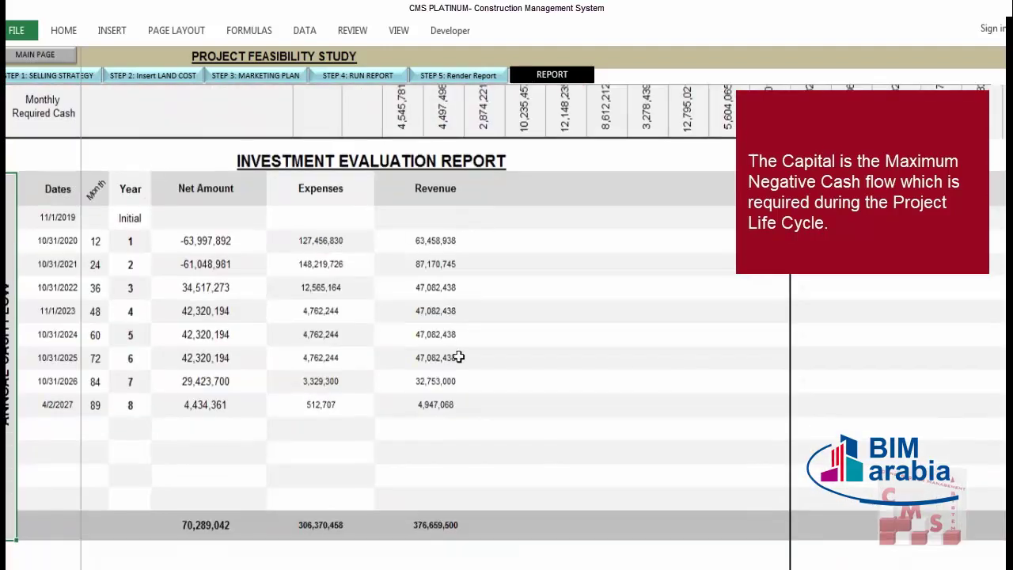
pyautogui.click(238, 305)
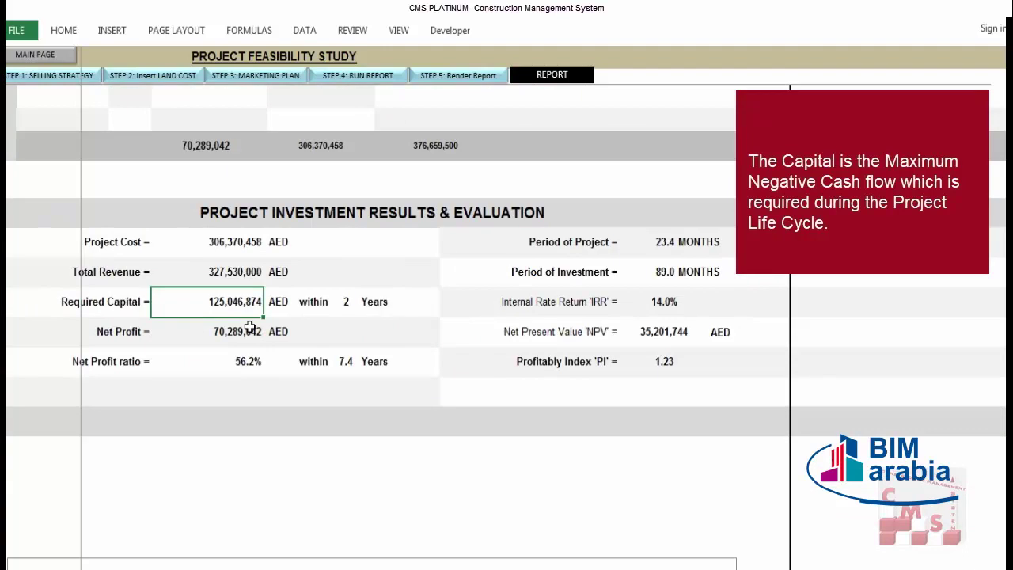
pyautogui.click(647, 304)
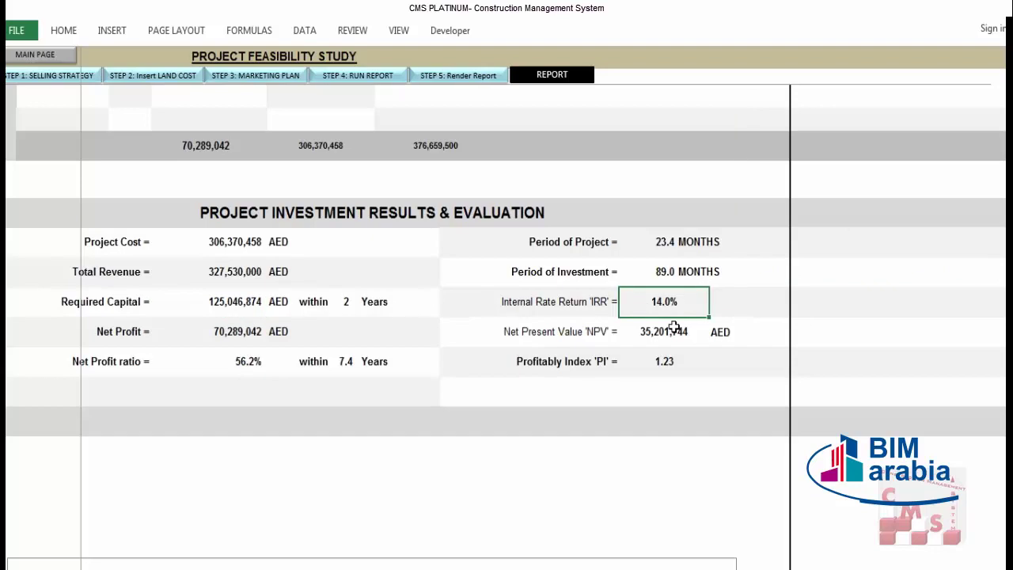
pyautogui.click(672, 329)
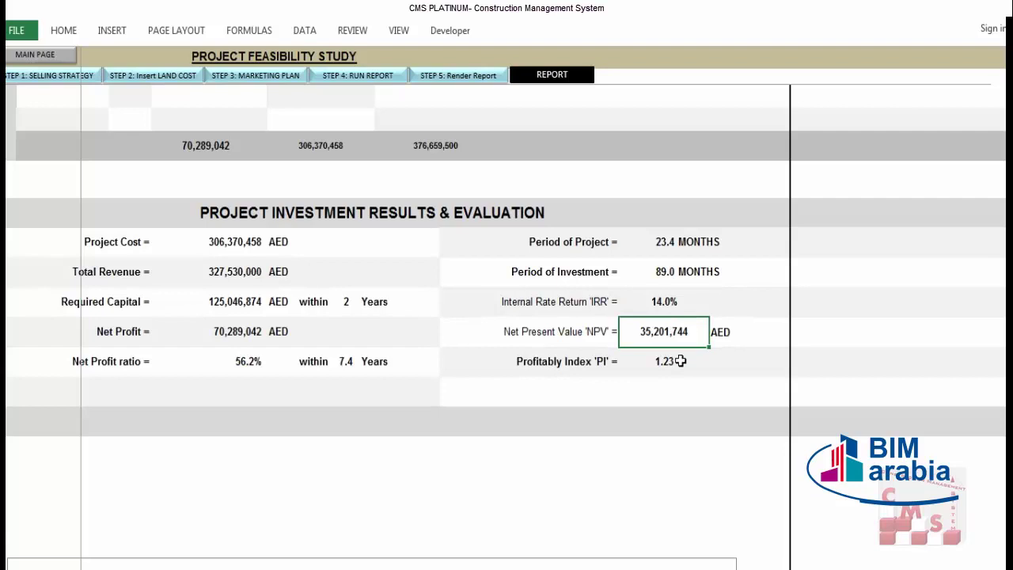
pyautogui.click(679, 361)
pyautogui.moveTo(672, 303); pyautogui.dragTo(681, 353)
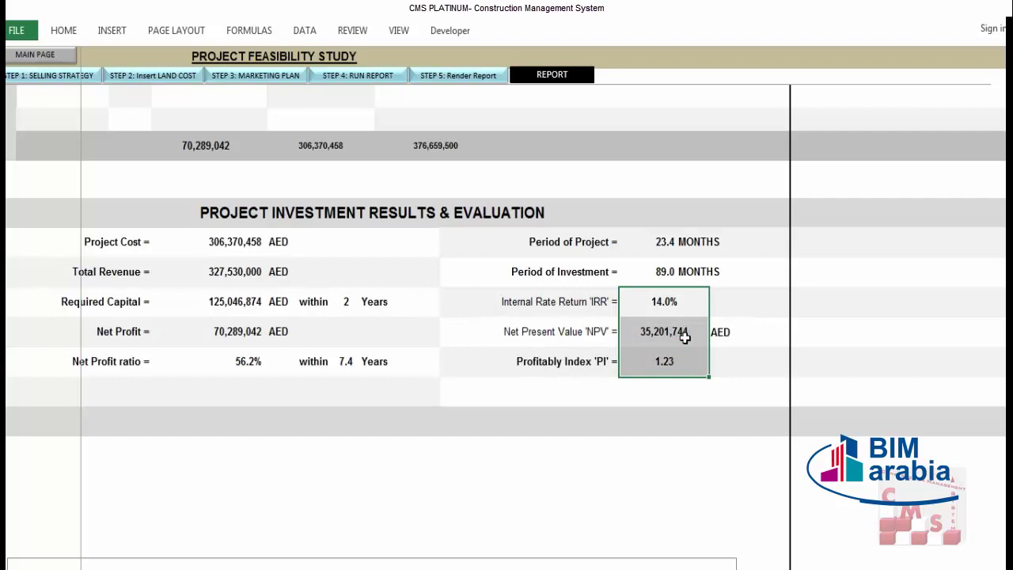
pyautogui.click(507, 385)
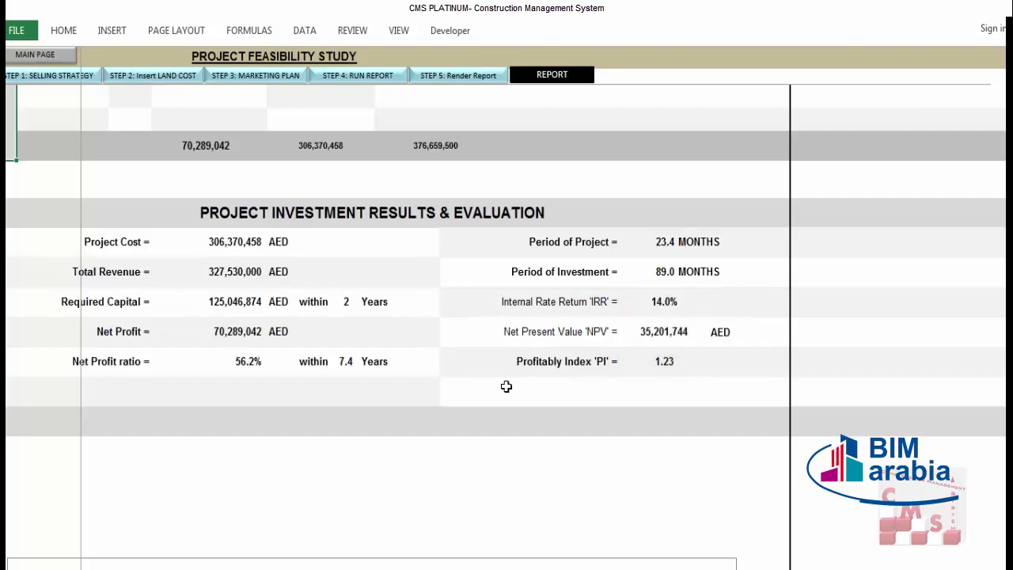
# Examine the cumulative expense and revenue chart and the required capital in the investment results
pyautogui.scroll(-5, 507, 386)
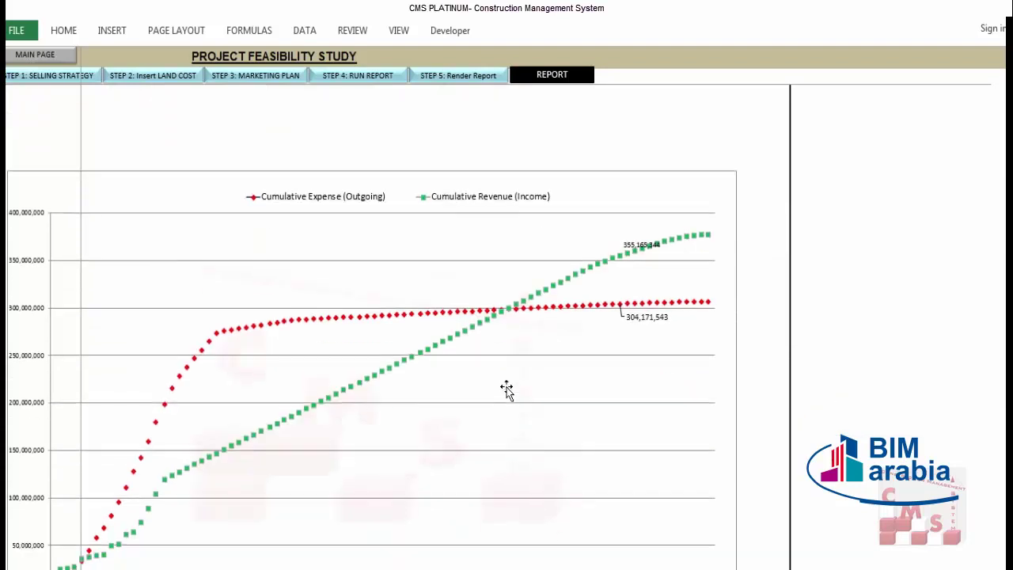
pyautogui.scroll(-3, 510, 387)
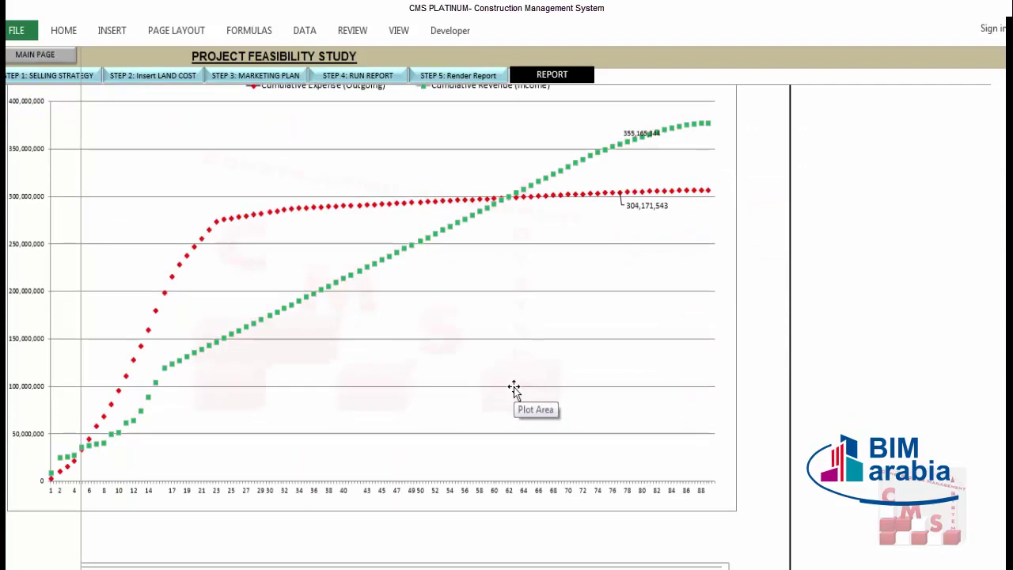
pyautogui.scroll(1, 513, 386)
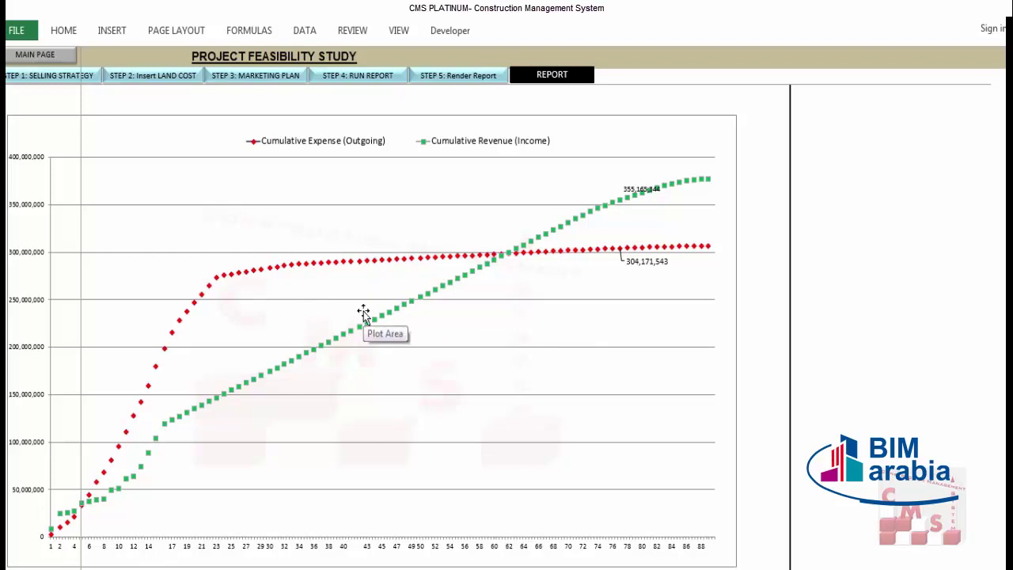
pyautogui.scroll(6, 363, 338)
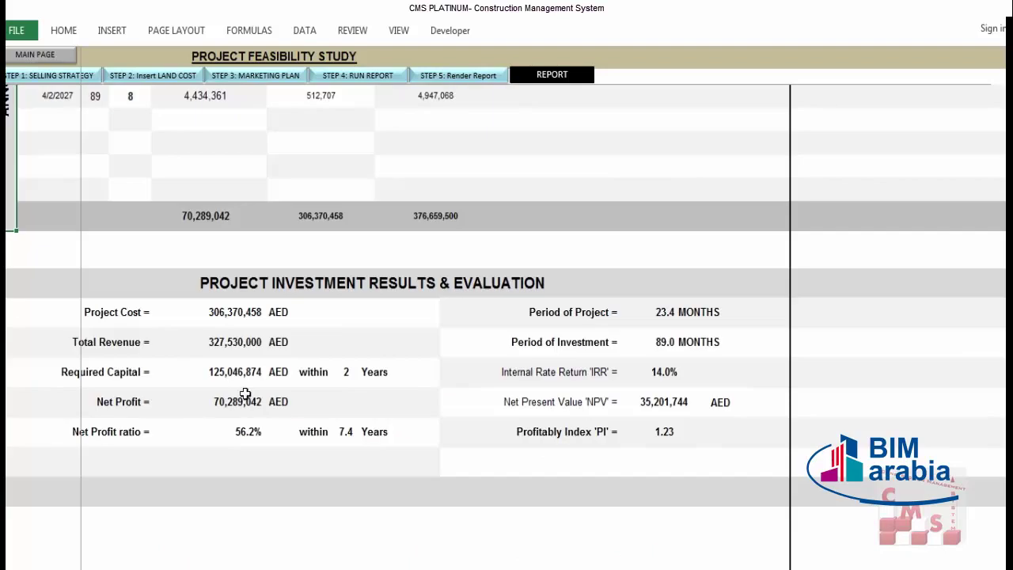
pyautogui.click(231, 377)
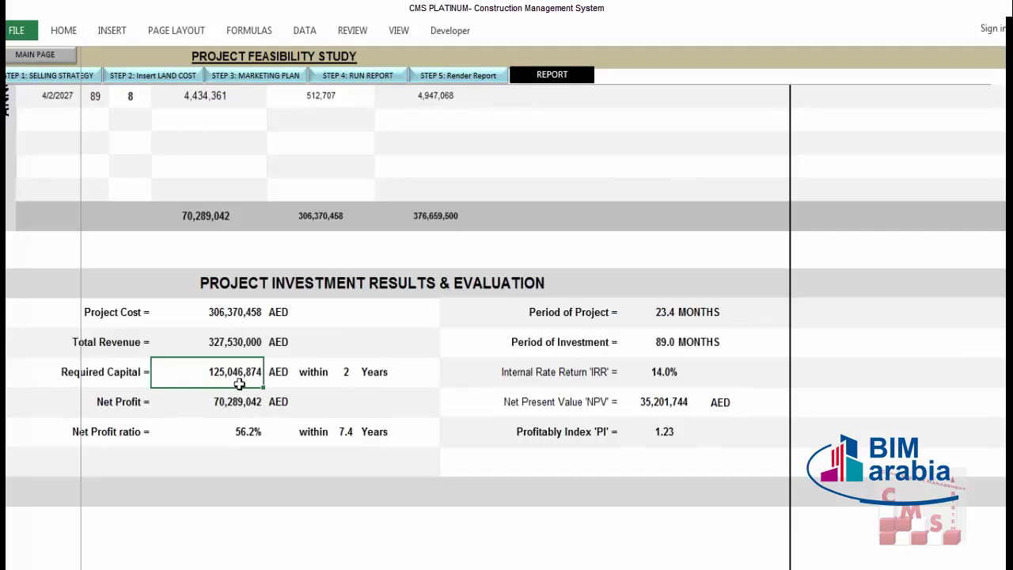
# Go through the yearly net amounts of the annual cash flow from year 1 to year 8 and relate them to the investment results
pyautogui.scroll(7, 259, 393)
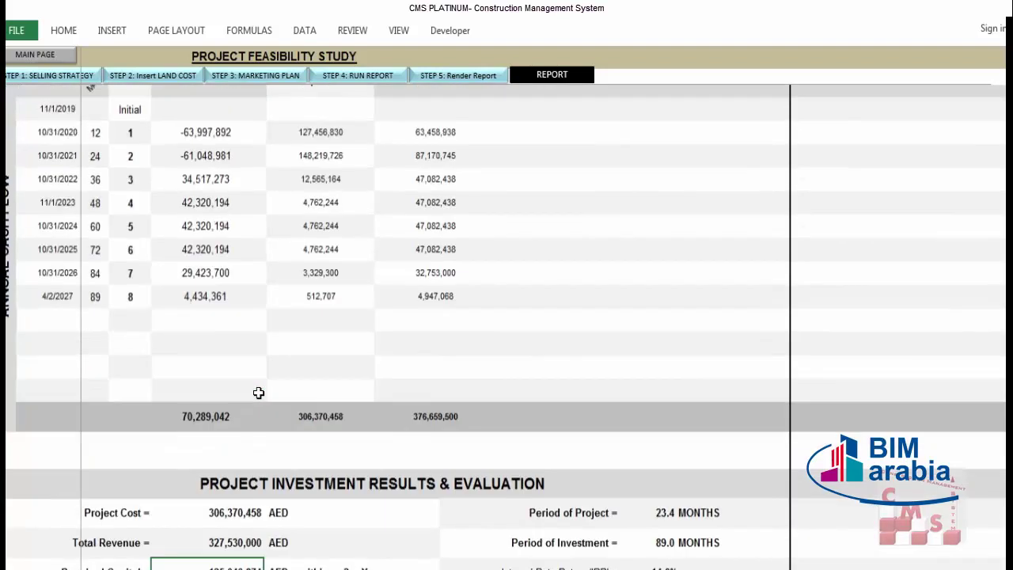
pyautogui.scroll(-4, 259, 392)
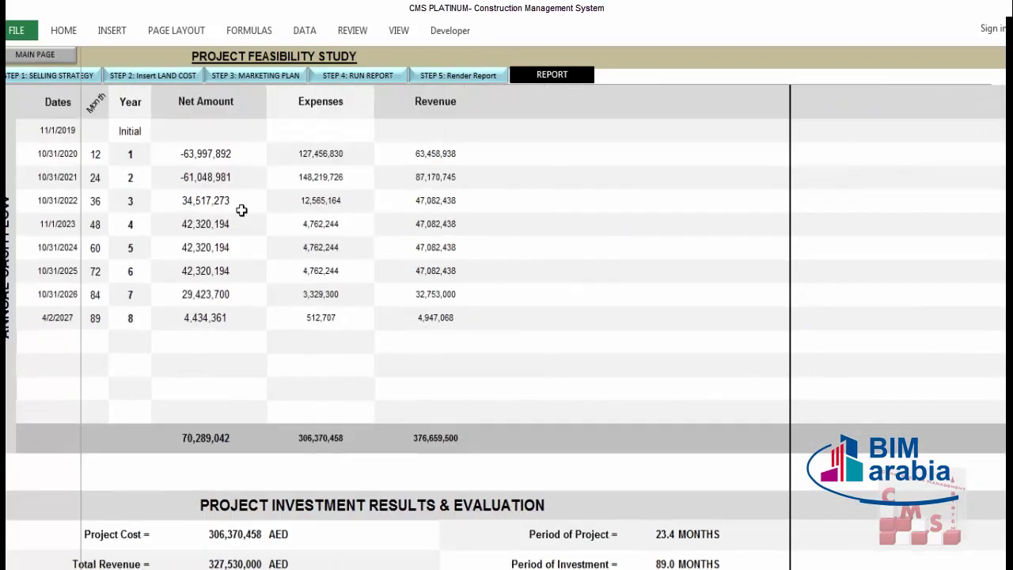
pyautogui.click(190, 152)
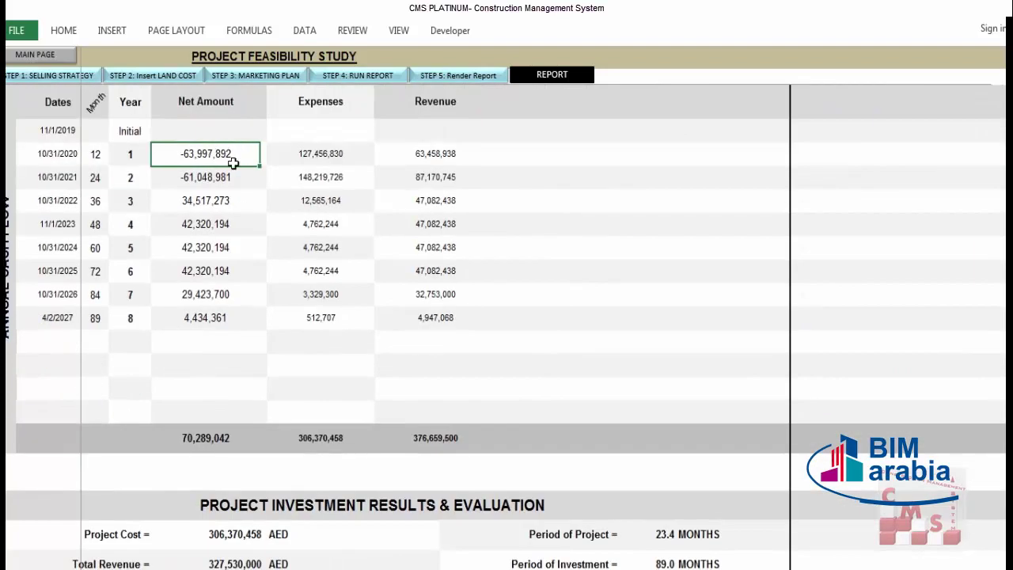
pyautogui.click(217, 181)
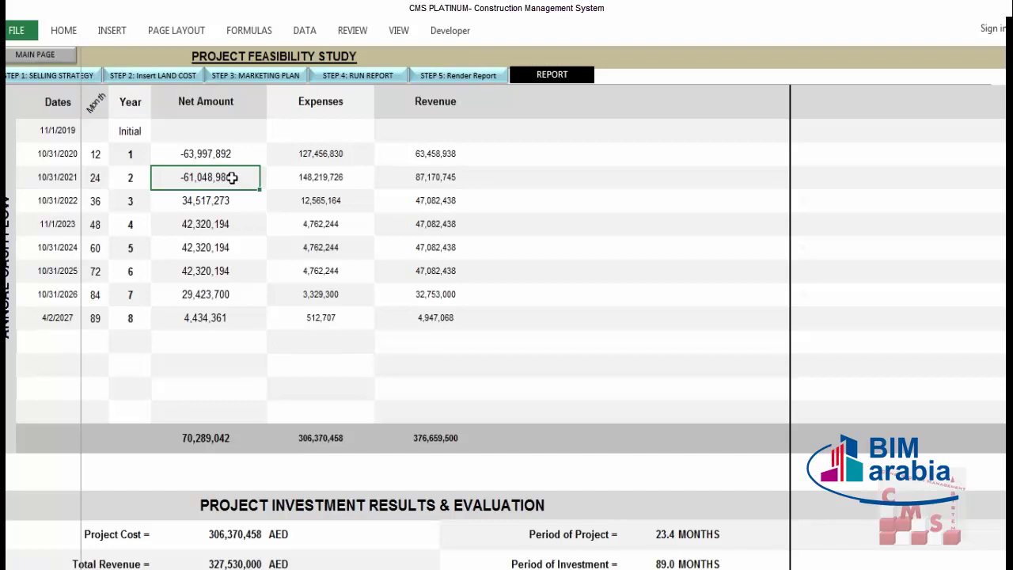
pyautogui.click(224, 200)
pyautogui.click(221, 224)
pyautogui.click(221, 247)
pyautogui.click(219, 270)
pyautogui.click(220, 294)
pyautogui.click(224, 320)
pyautogui.scroll(-1, 228, 318)
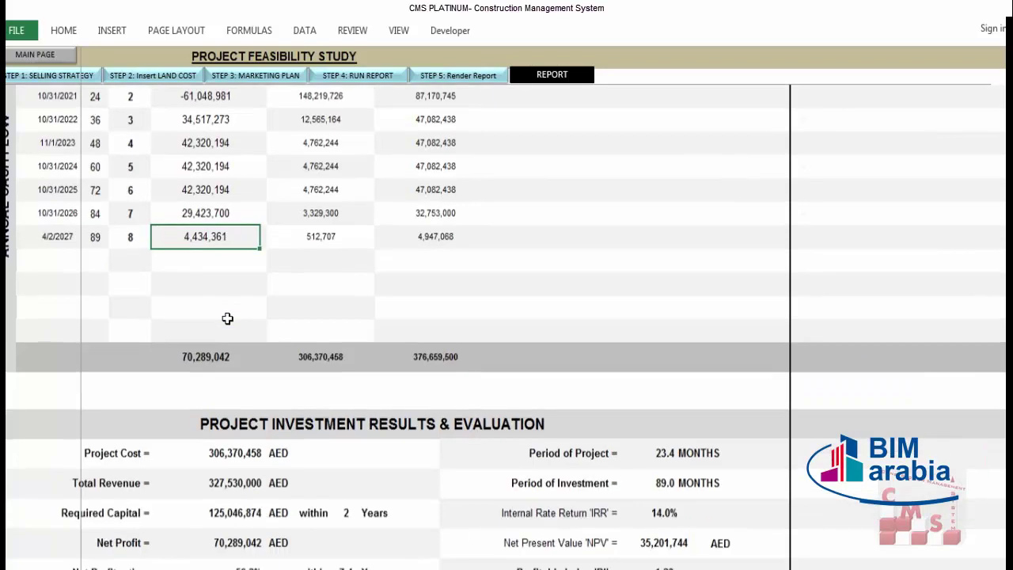
pyautogui.scroll(-3, 227, 318)
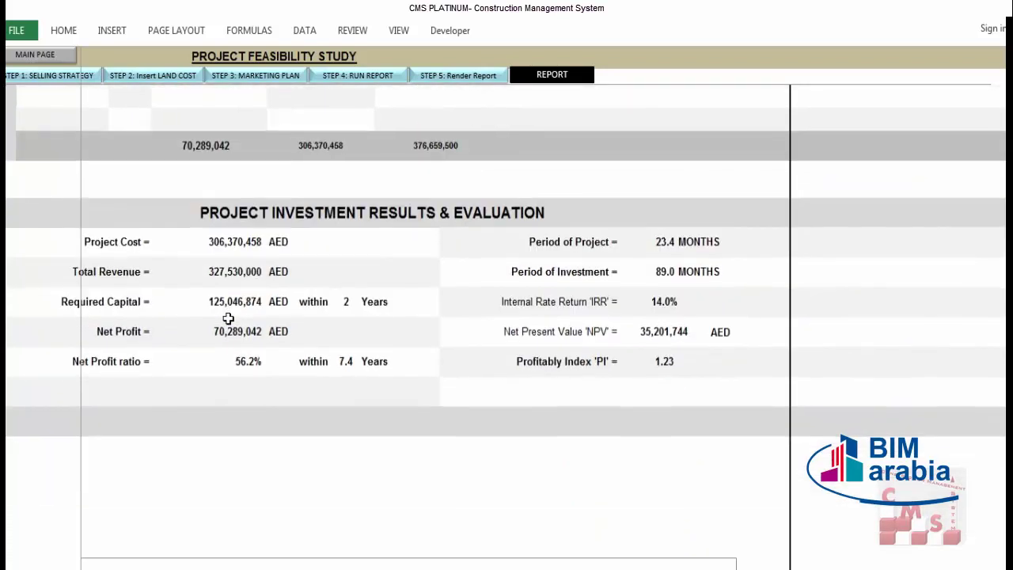
pyautogui.scroll(6, 228, 318)
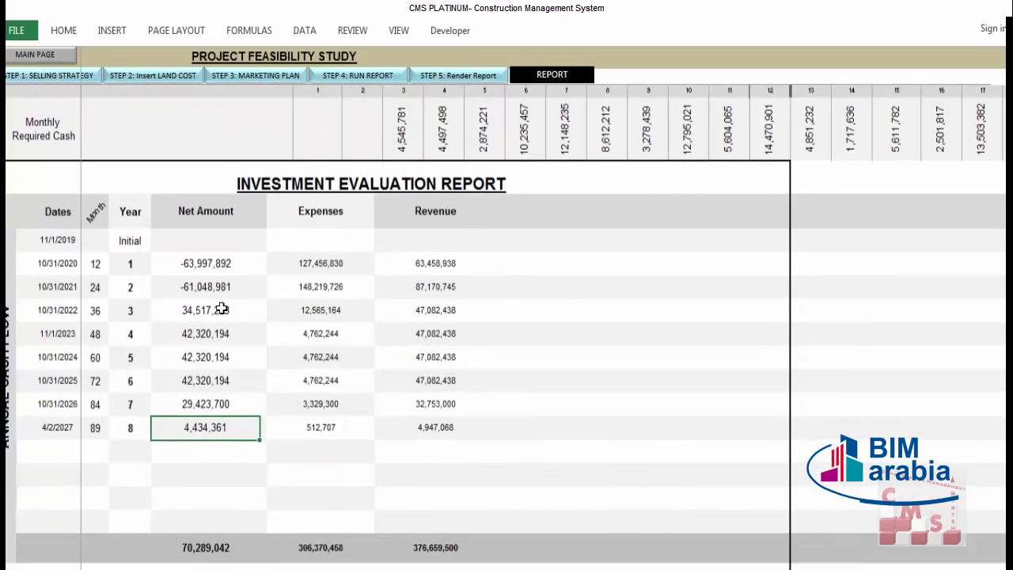
pyautogui.click(207, 309)
pyautogui.click(222, 262)
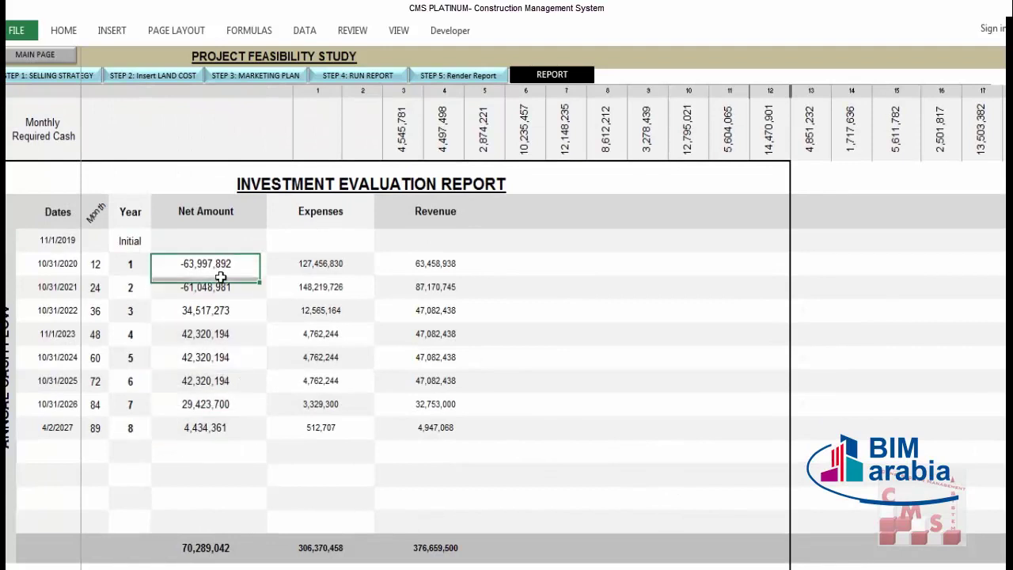
# Examine the Monthly Required Cash chart, checking the values of the individual months
pyautogui.scroll(-6, 225, 317)
pyautogui.scroll(-8, 229, 357)
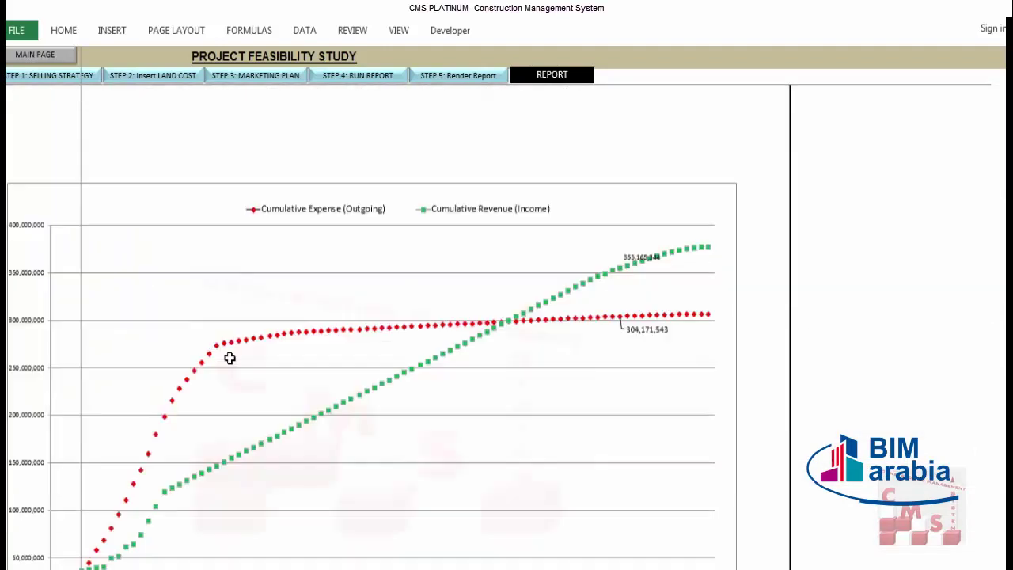
pyautogui.scroll(-7, 231, 364)
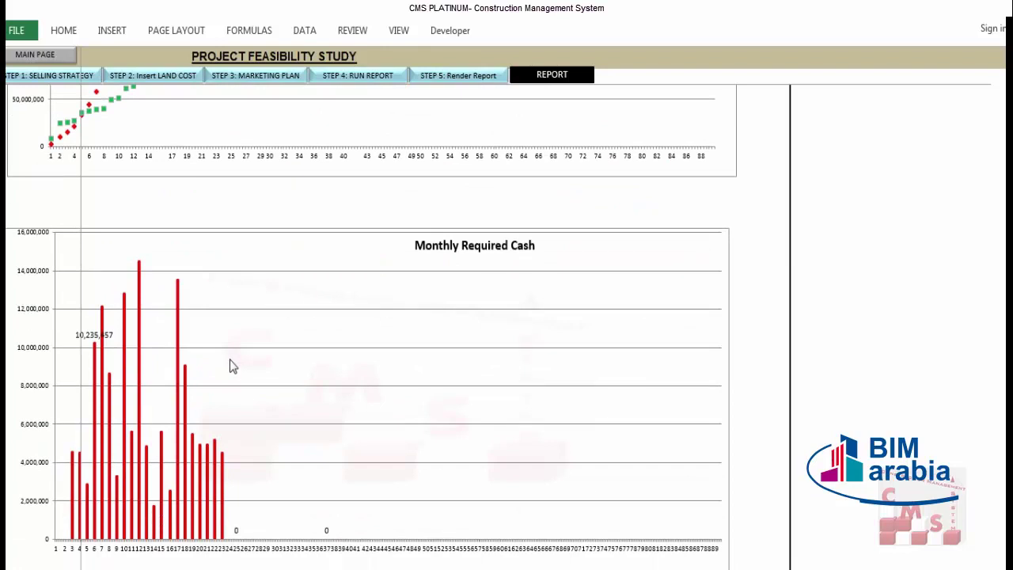
pyautogui.scroll(-2, 229, 360)
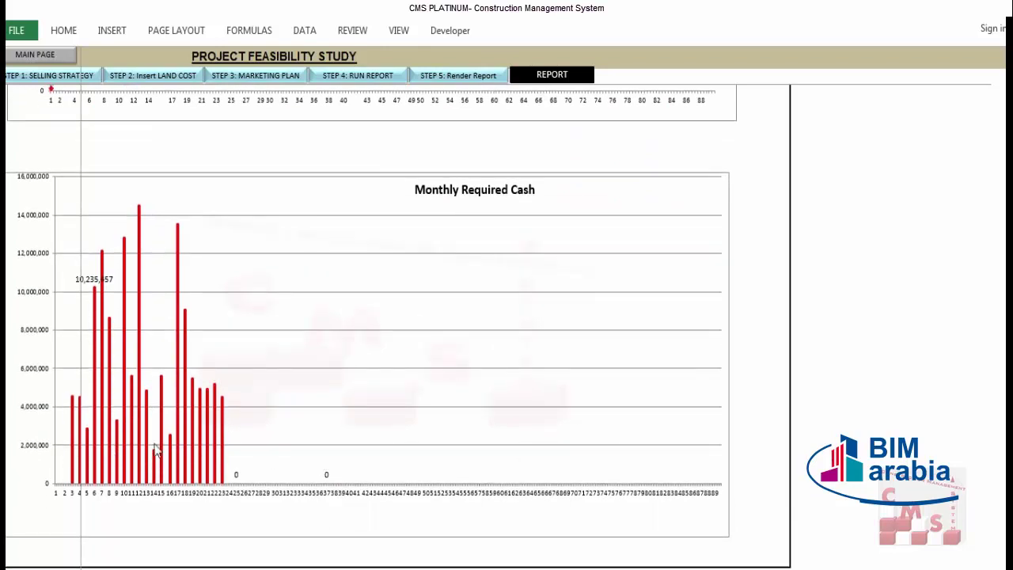
pyautogui.moveTo(75, 480)
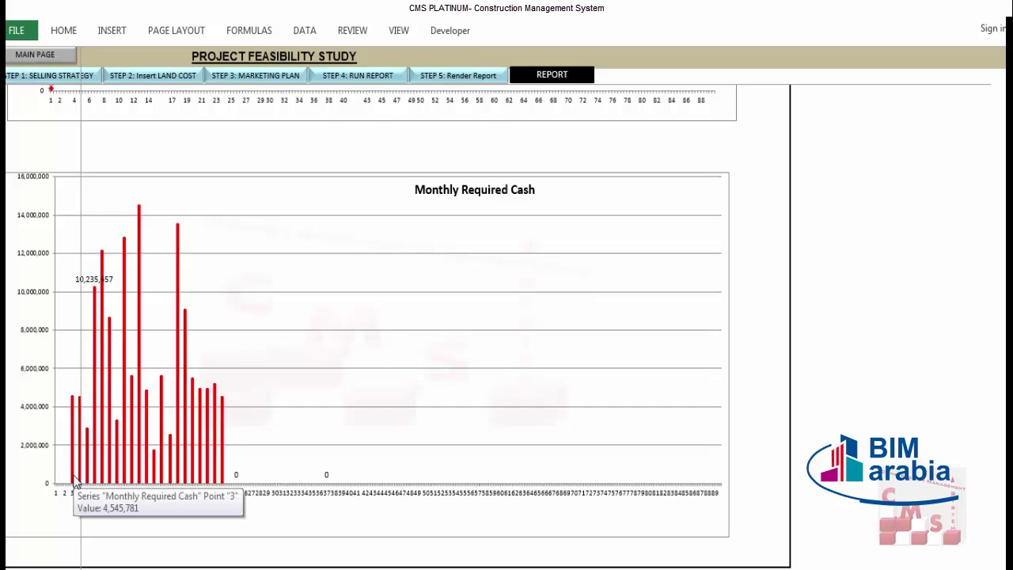
pyautogui.moveTo(104, 441)
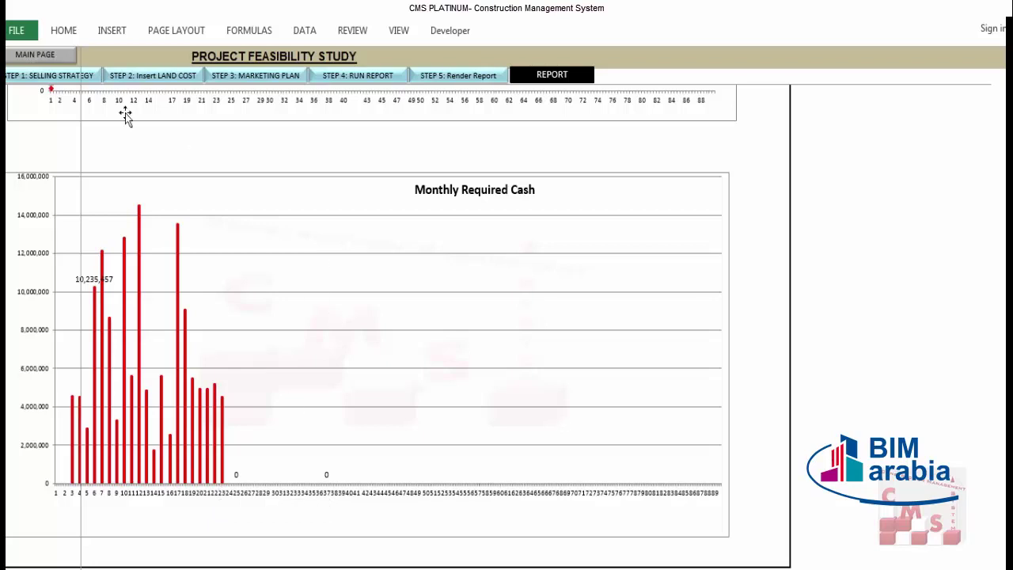
# Return to the selling strategy and review the selling method, the developer's revenue share and the marketing plan stages
pyautogui.click(52, 83)
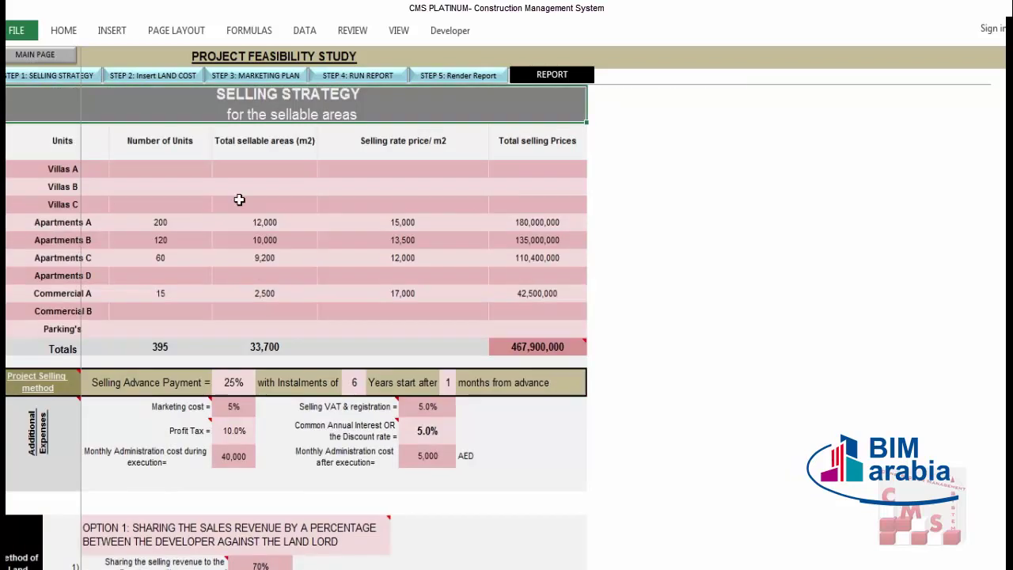
pyautogui.scroll(-2, 269, 317)
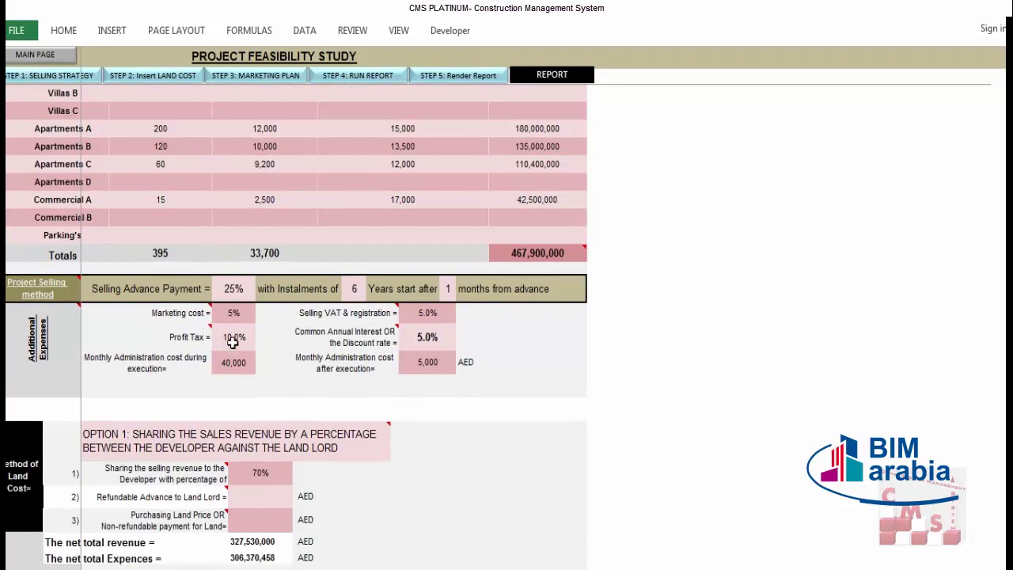
pyautogui.scroll(-3, 269, 372)
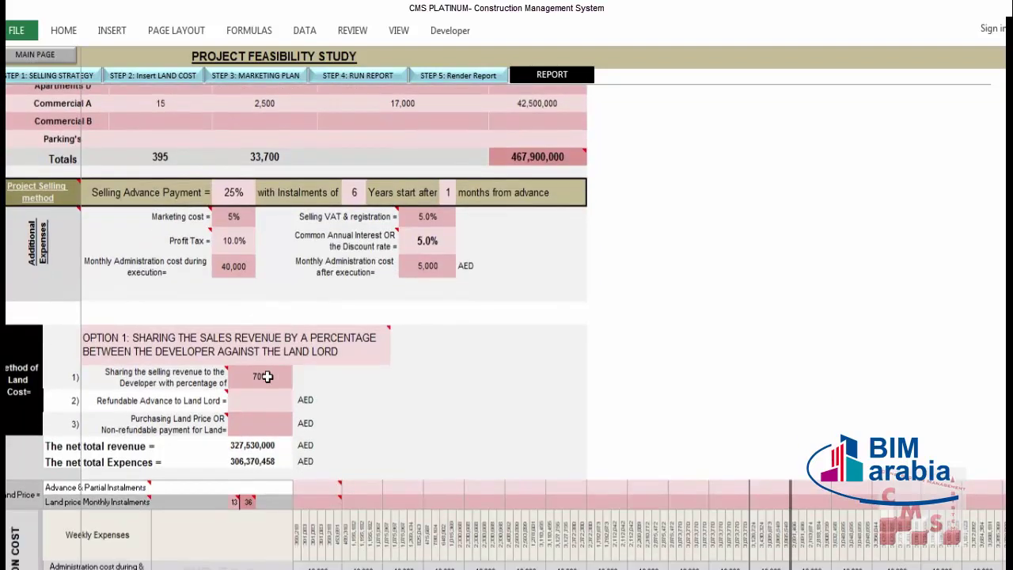
pyautogui.click(265, 368)
pyautogui.scroll(-3, 265, 368)
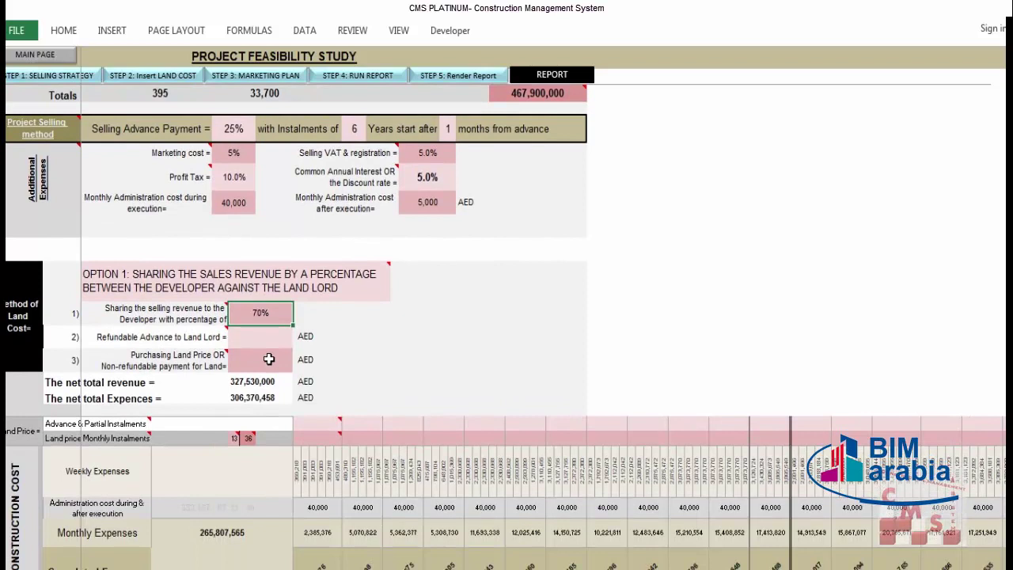
pyautogui.scroll(-6, 269, 359)
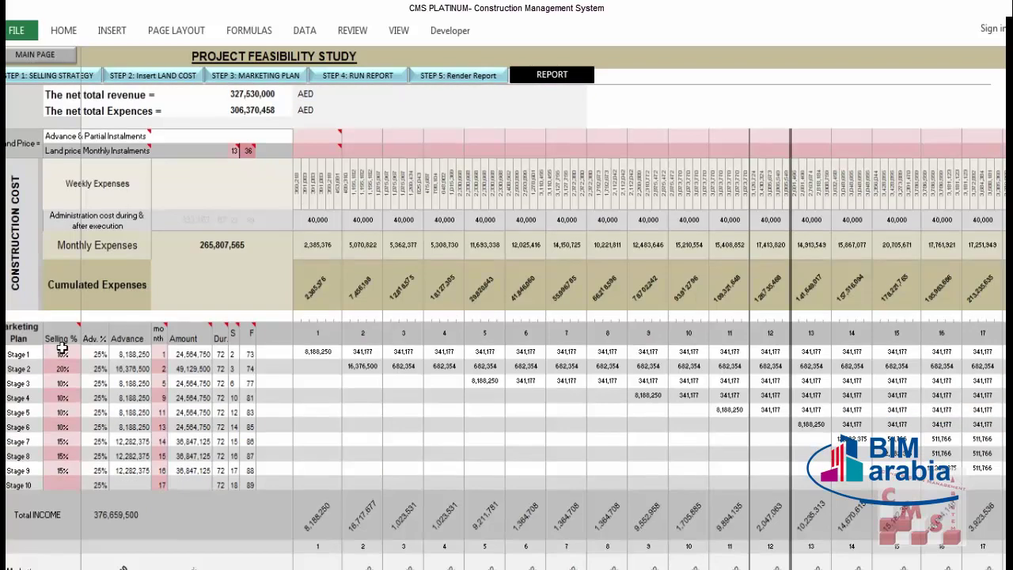
# Change the method of land cost to Option 2, sharing the revenue against a revenue percentage plus refundable advance to the land lord
pyautogui.scroll(9, 470, 288)
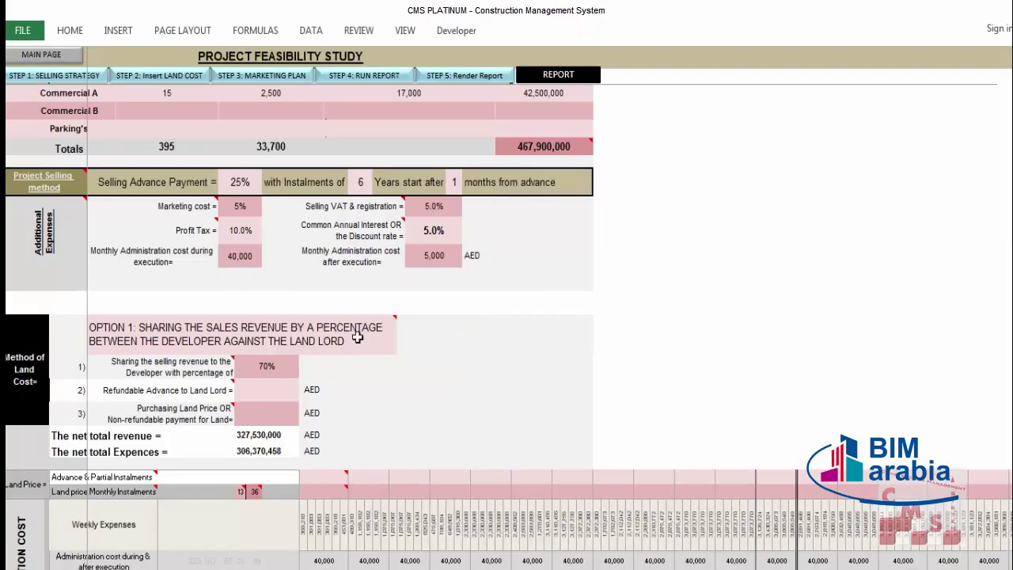
pyautogui.moveTo(357, 336)
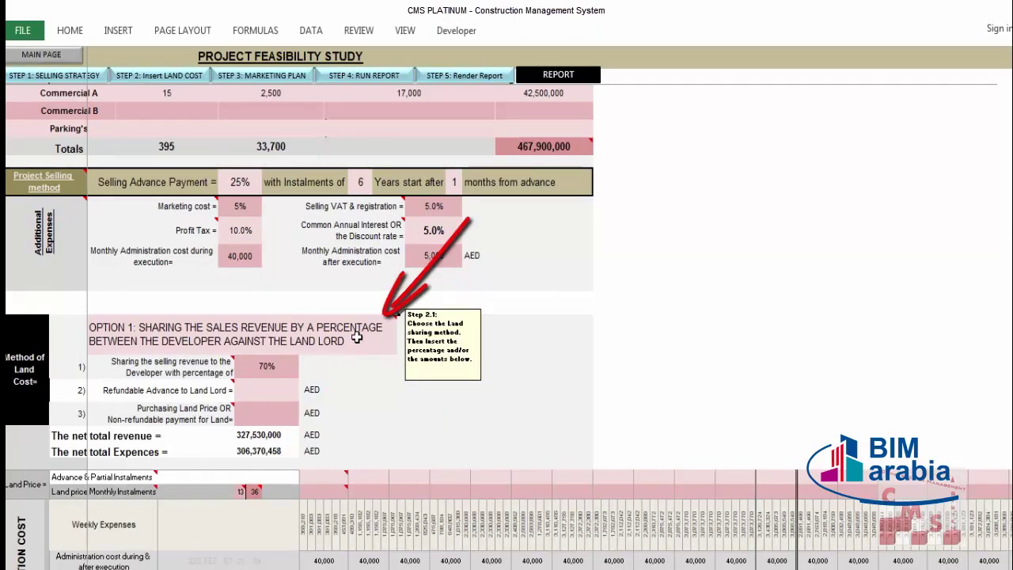
pyautogui.click(357, 339)
pyautogui.click(403, 349)
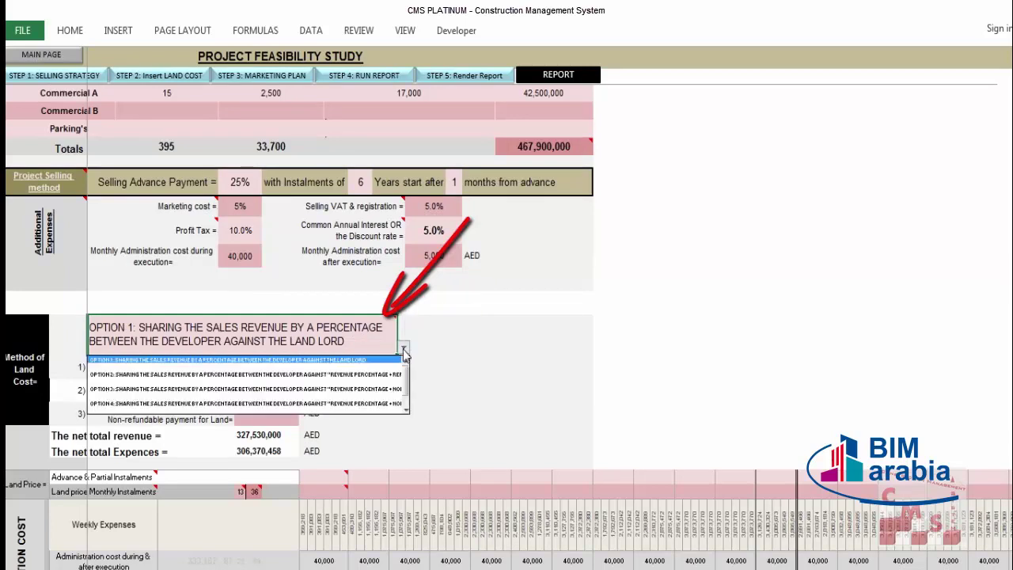
pyautogui.click(381, 373)
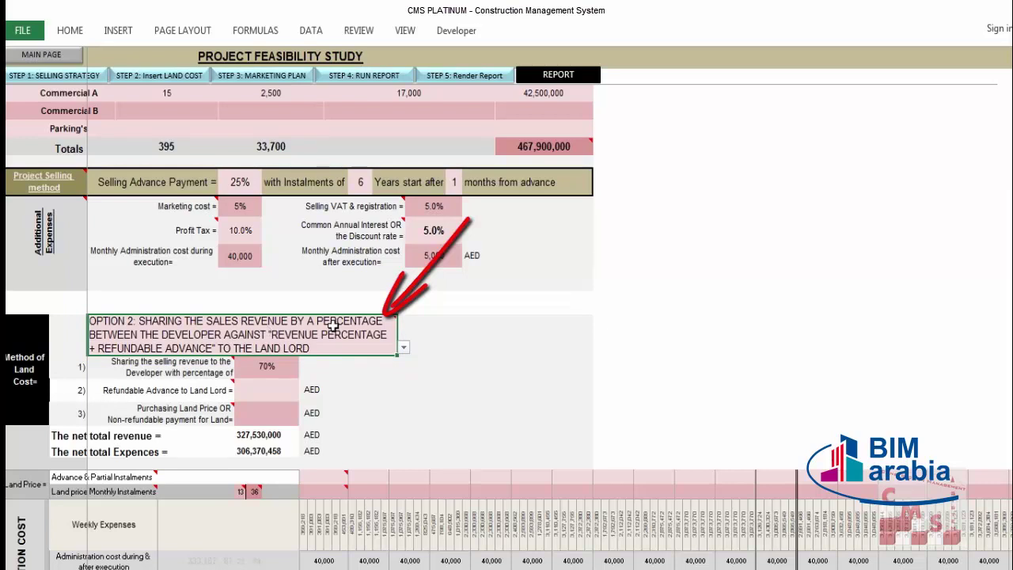
# Set the developer's share of the selling revenue to 80% for the Option 2 land cost method
pyautogui.moveTo(370, 324)
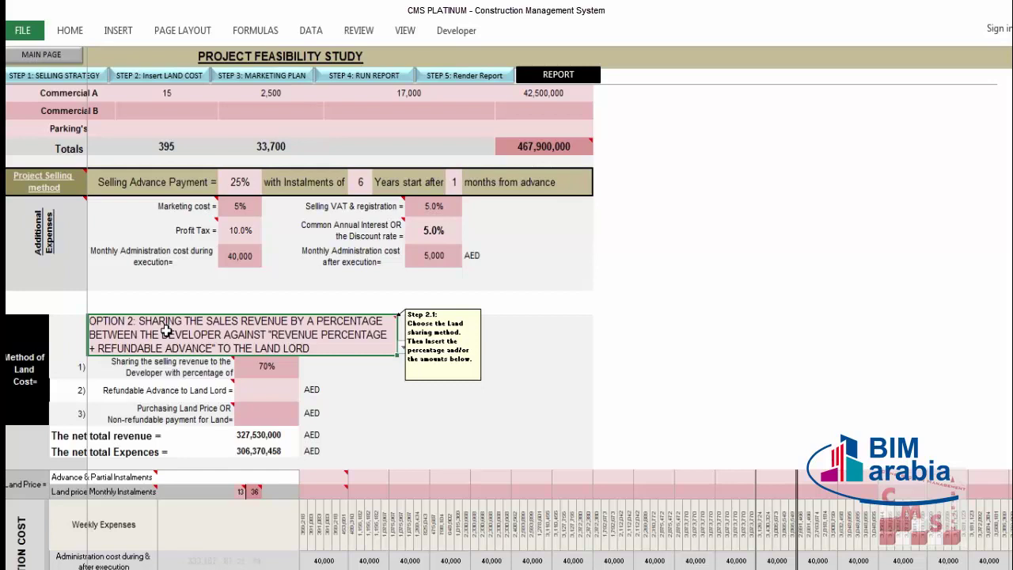
pyautogui.click(271, 369)
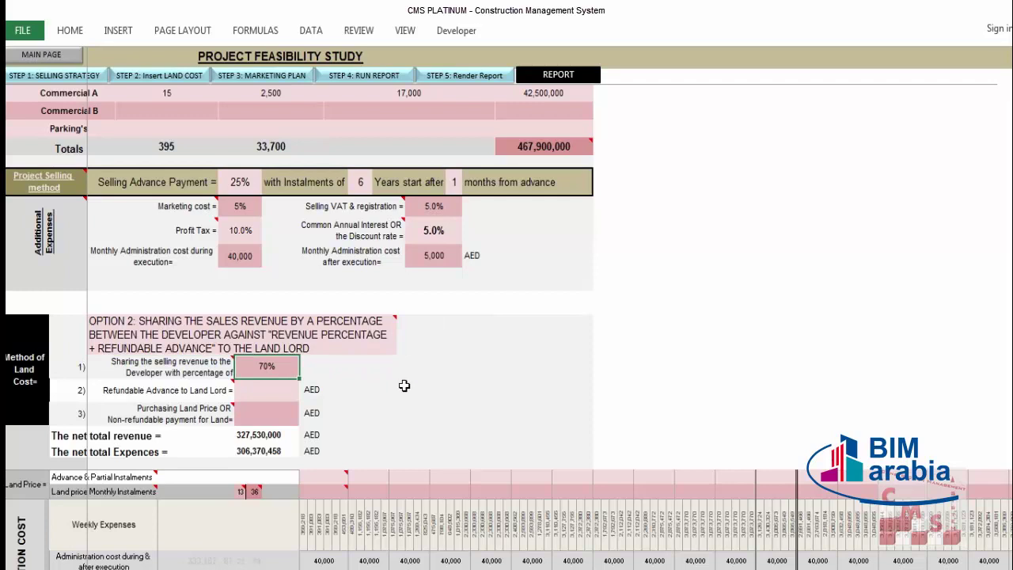
pyautogui.write('80')
pyautogui.hotkey('ctrl', 'Return')
pyautogui.press('Return')
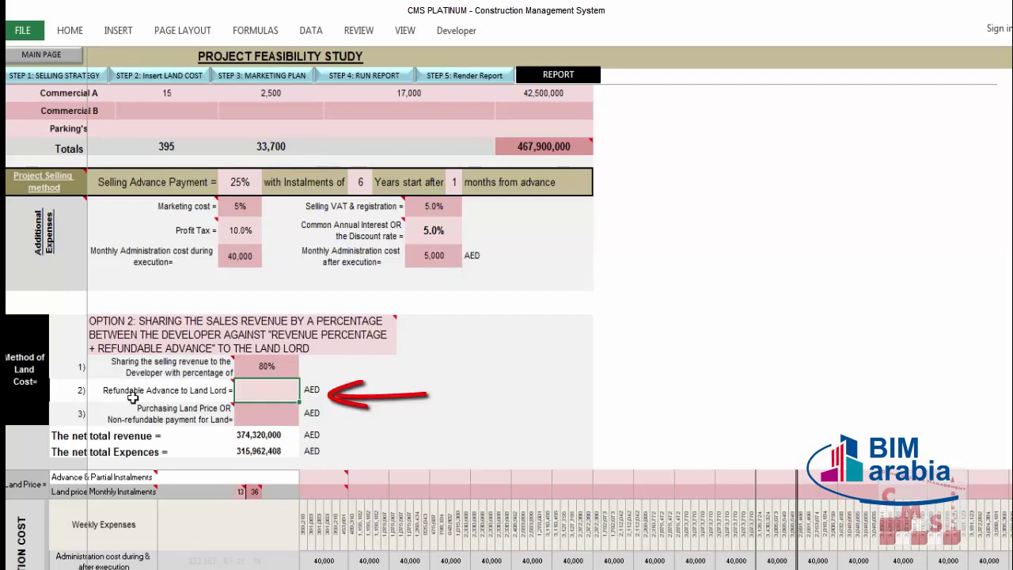
# Set the Refundable Advance to Land Lord to 15,000,000 AED and check the net total revenue and expenses
pyautogui.moveTo(172, 387)
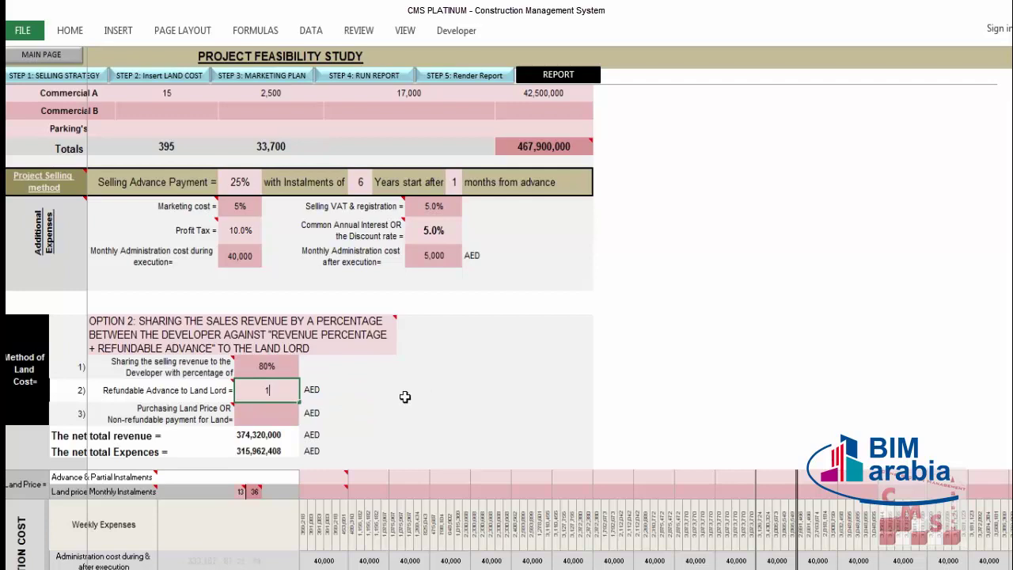
pyautogui.write('15000000')
pyautogui.hotkey('ctrl', 'Return')
pyautogui.click(255, 436)
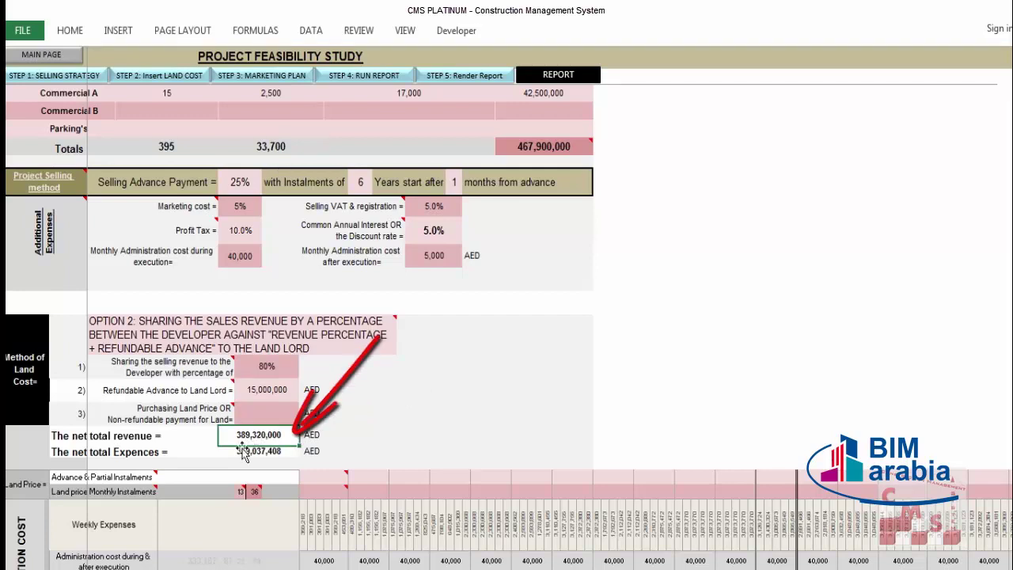
pyautogui.click(239, 451)
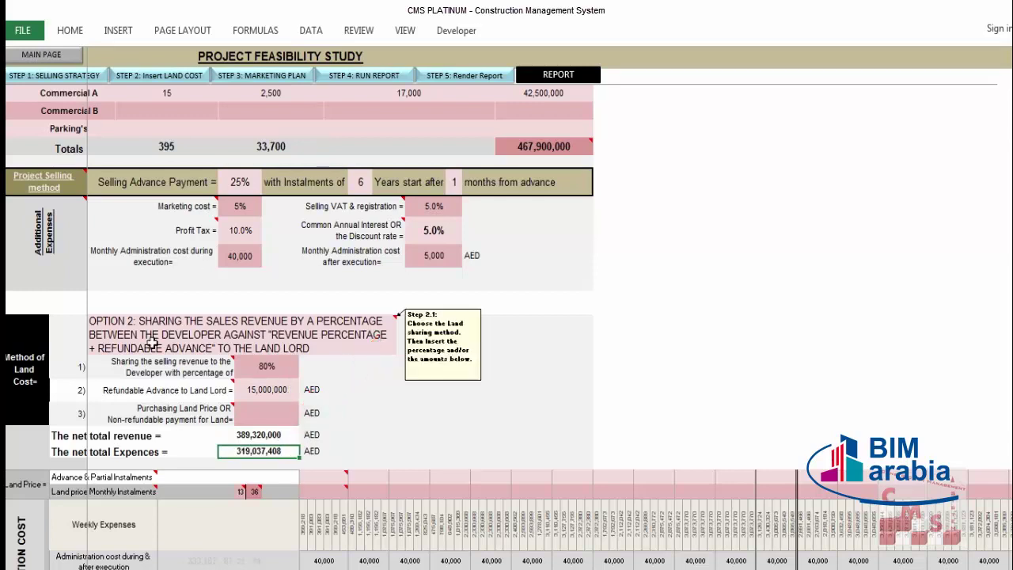
# Open the investment evaluation report to view the annual cash flow for the Option 2 land cost method
pyautogui.scroll(-1, 157, 350)
pyautogui.scroll(-1, 157, 350)
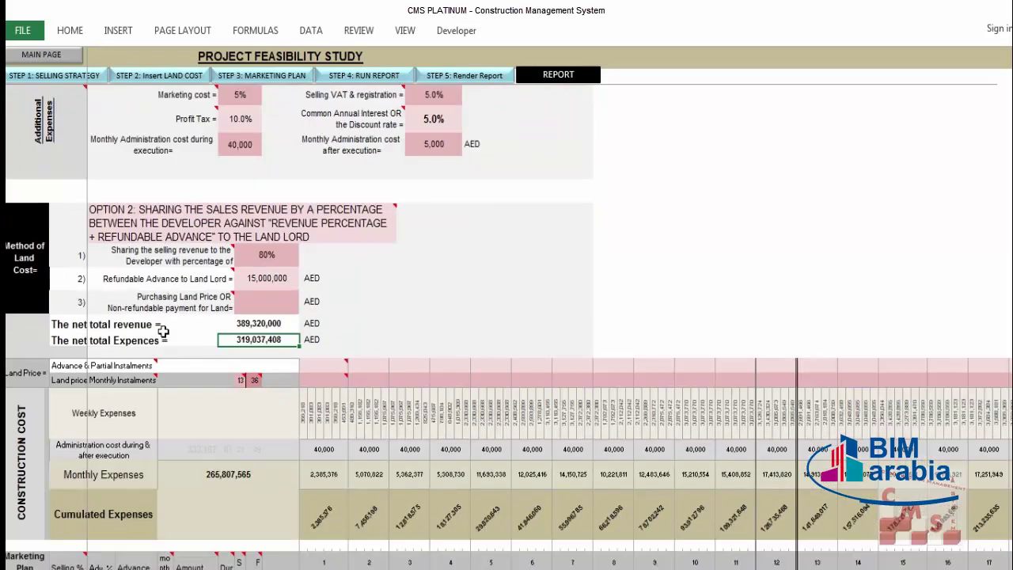
pyautogui.scroll(-2, 162, 331)
pyautogui.click(550, 76)
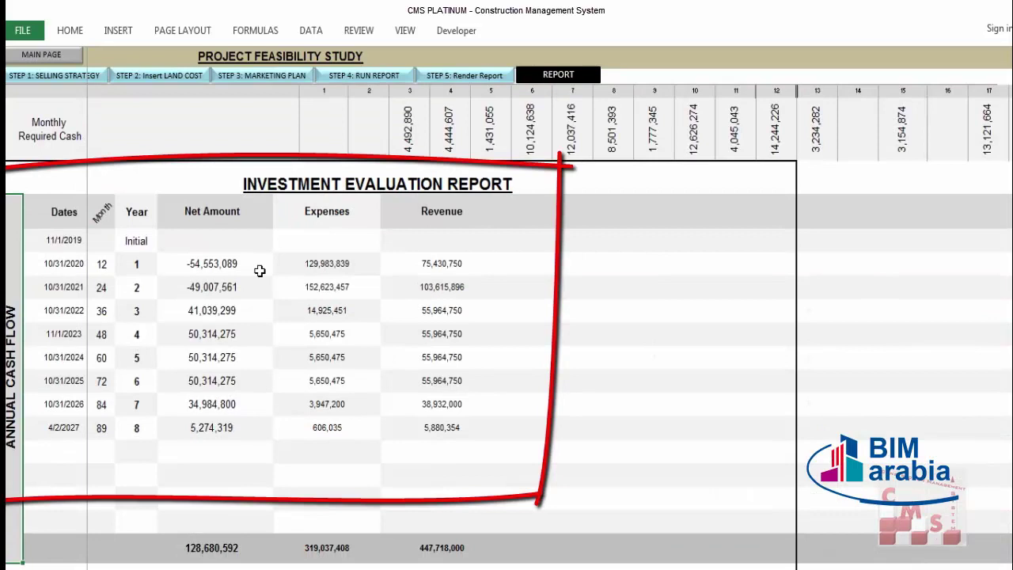
# Review the first two years' net amounts in the annual cash flow, along with the project's IRR, NPV and profitability index
pyautogui.moveTo(257, 266); pyautogui.dragTo(252, 285)
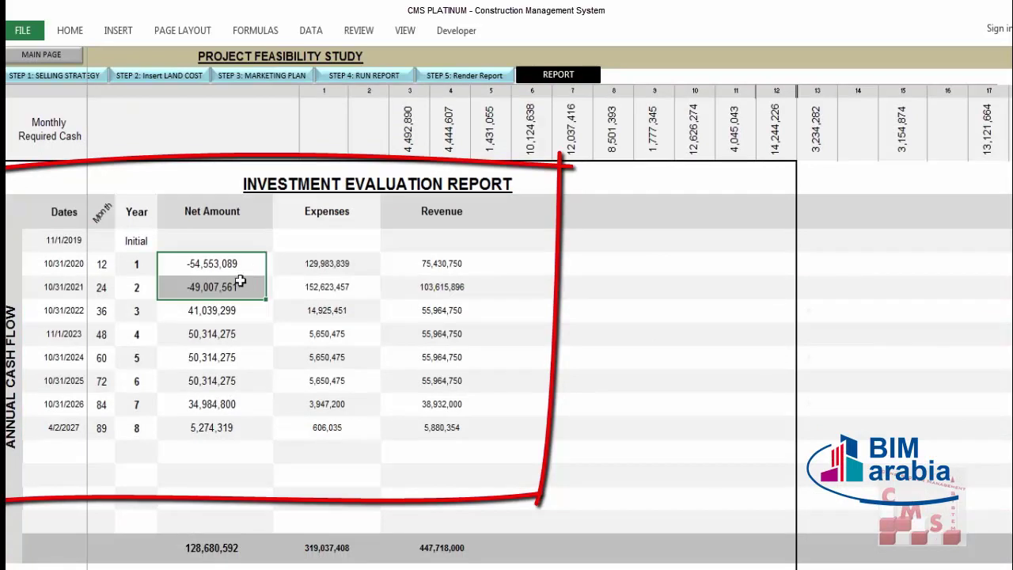
pyautogui.scroll(-2, 248, 306)
pyautogui.scroll(-3, 248, 305)
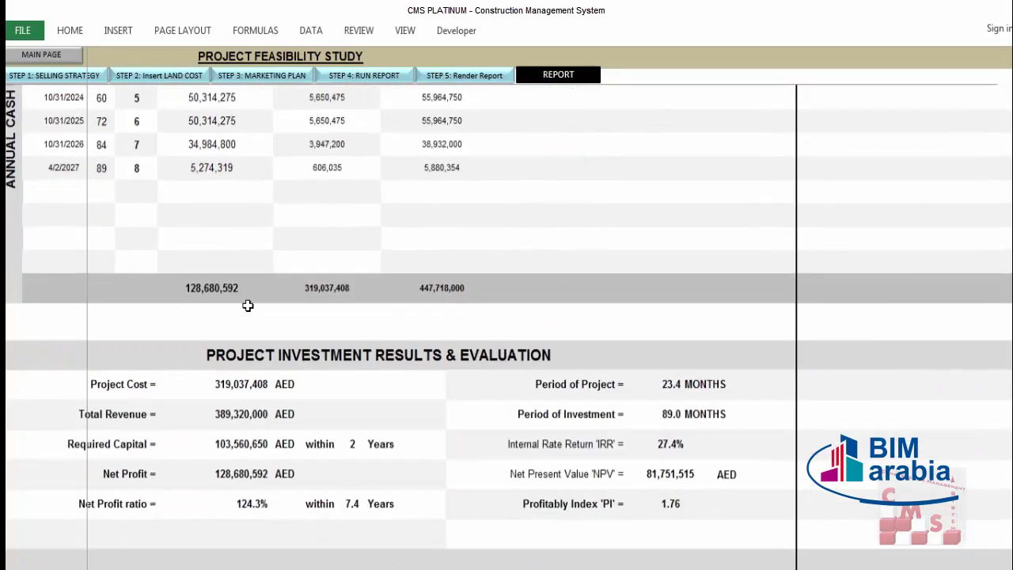
pyautogui.click(679, 376)
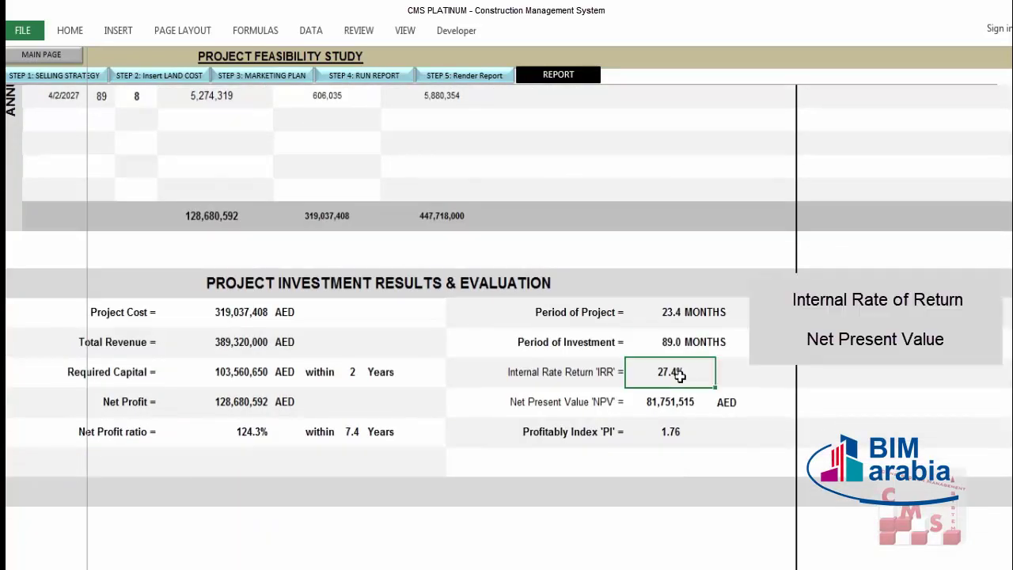
pyautogui.click(678, 400)
pyautogui.click(678, 433)
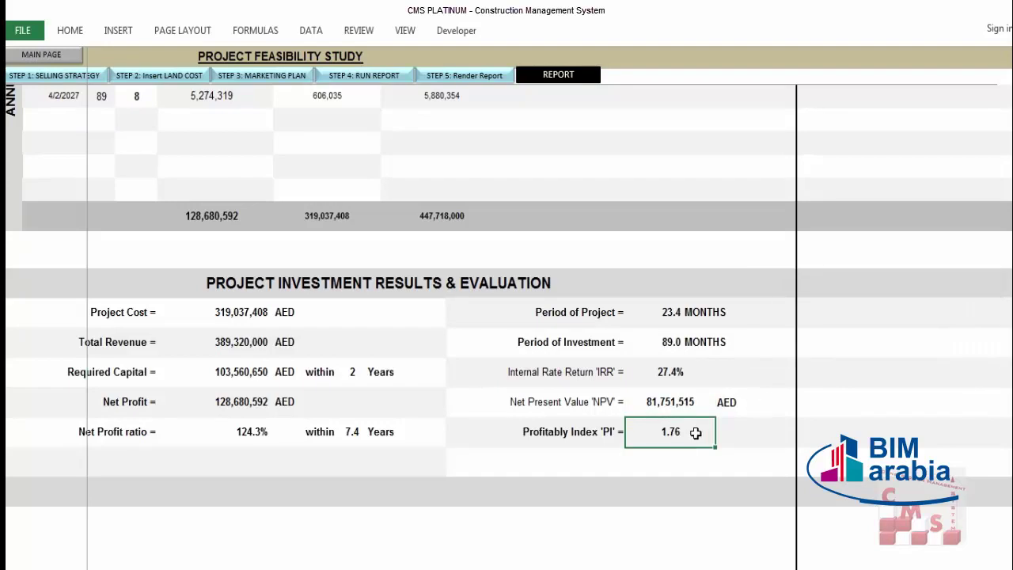
# Examine the cumulative expense and revenue chart and the Monthly Required Cash chart, comparing them with the investment evaluation indicators
pyautogui.scroll(-5, 696, 433)
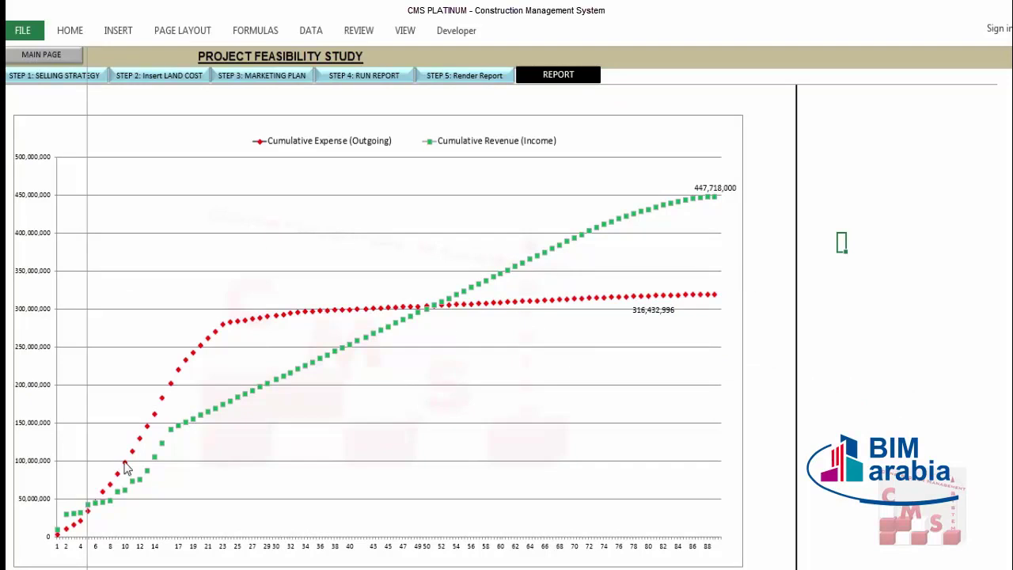
pyautogui.moveTo(125, 468)
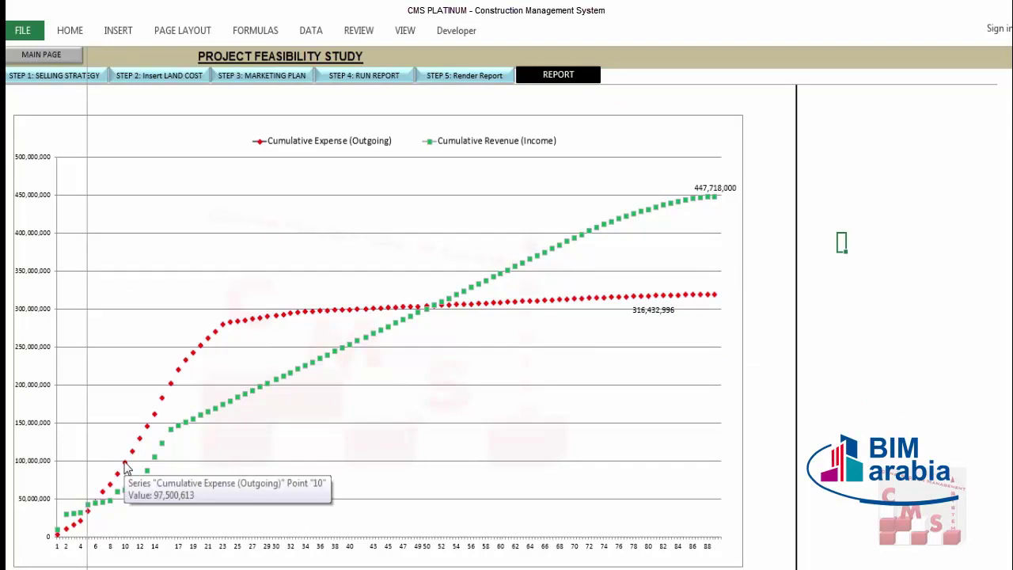
pyautogui.scroll(-5, 227, 412)
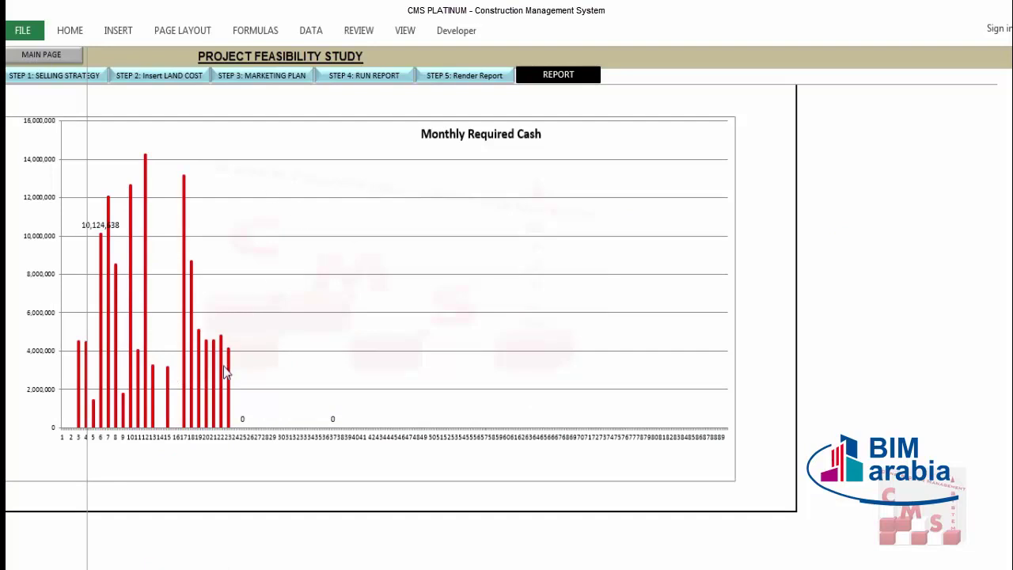
pyautogui.scroll(1, 290, 370)
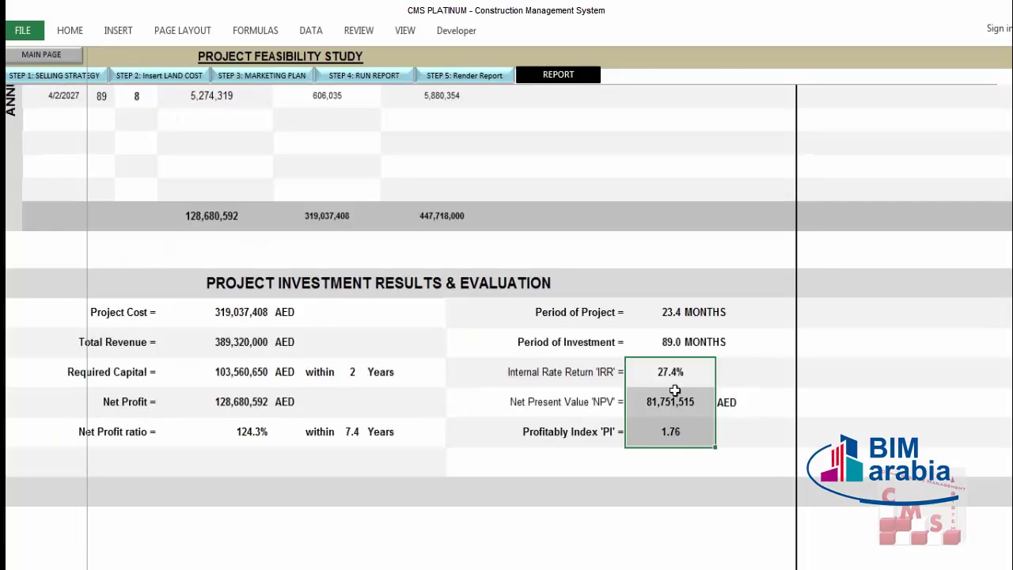
pyautogui.moveTo(671, 377); pyautogui.dragTo(667, 433)
# Set the developer's share of the selling revenue to 60% for the Option 2 land cost method
pyautogui.click(136, 75)
pyautogui.scroll(3, 333, 261)
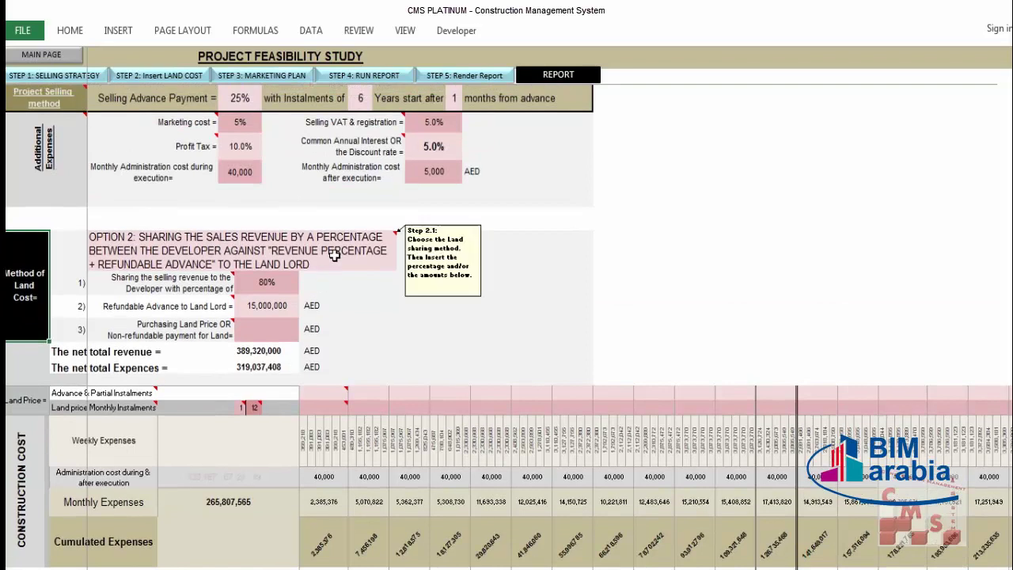
pyautogui.click(290, 279)
pyautogui.scroll(-3, 375, 171)
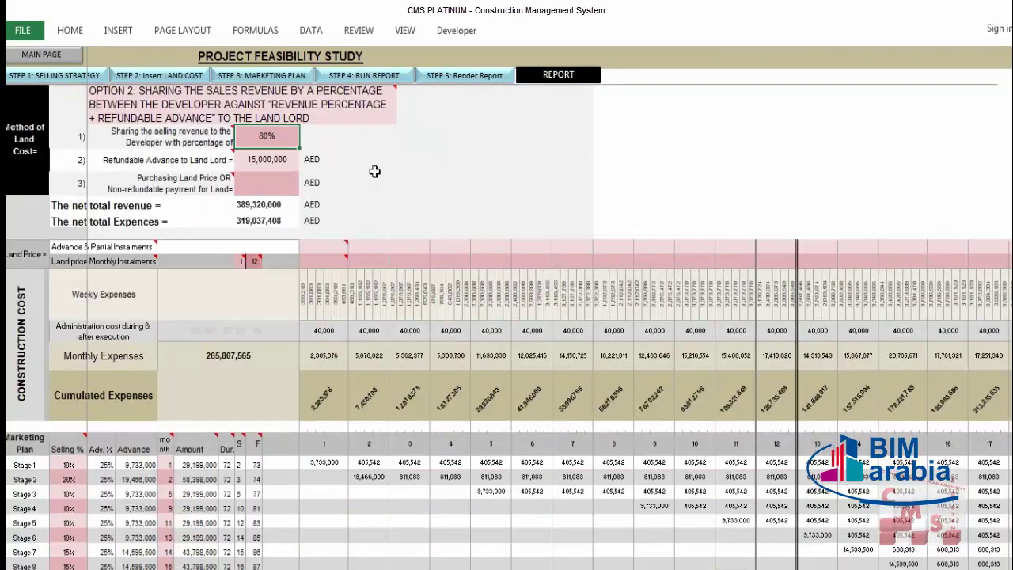
pyautogui.write('60')
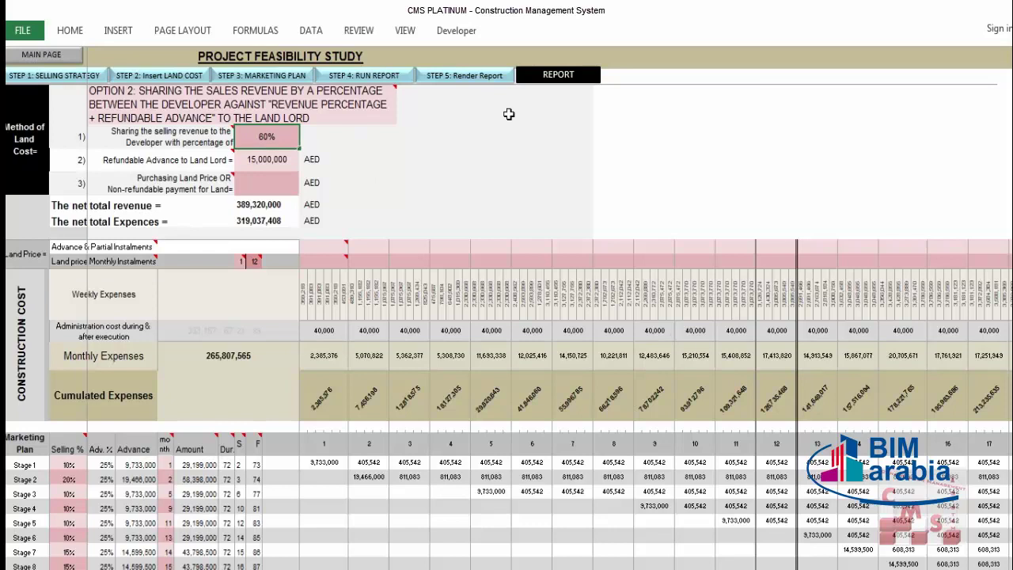
pyautogui.press('Return')
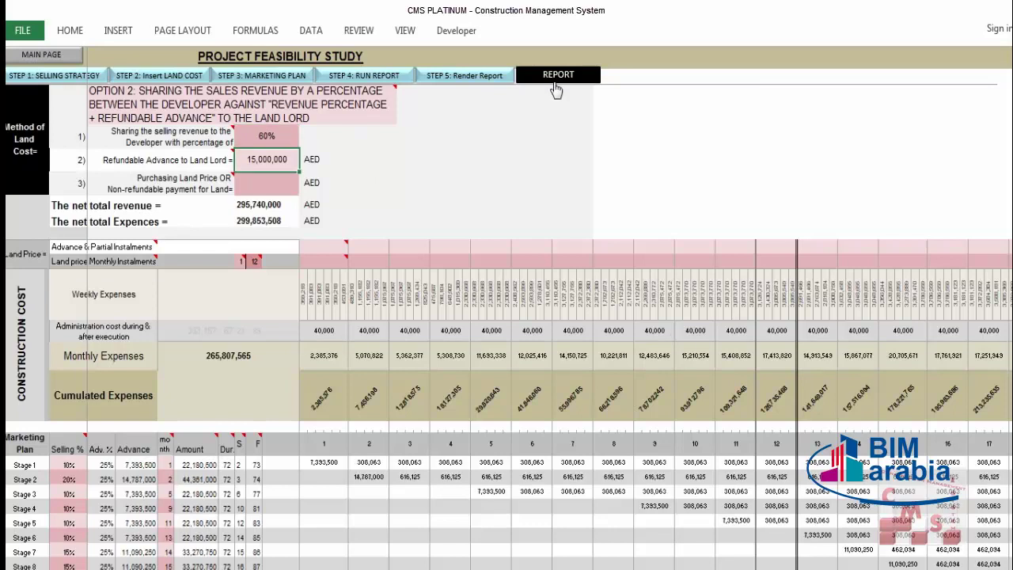
# Open the investment evaluation report and check the IRR, NPV and profitability index for the 60% developer share
pyautogui.click(553, 78)
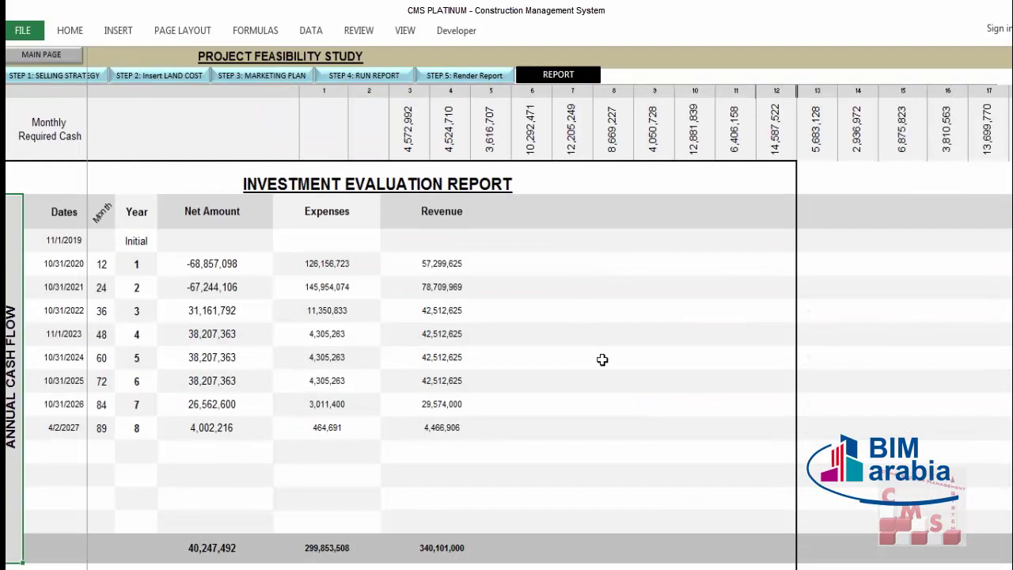
pyautogui.scroll(-2, 602, 360)
pyautogui.scroll(-3, 602, 359)
pyautogui.click(669, 369)
pyautogui.click(678, 403)
pyautogui.click(683, 434)
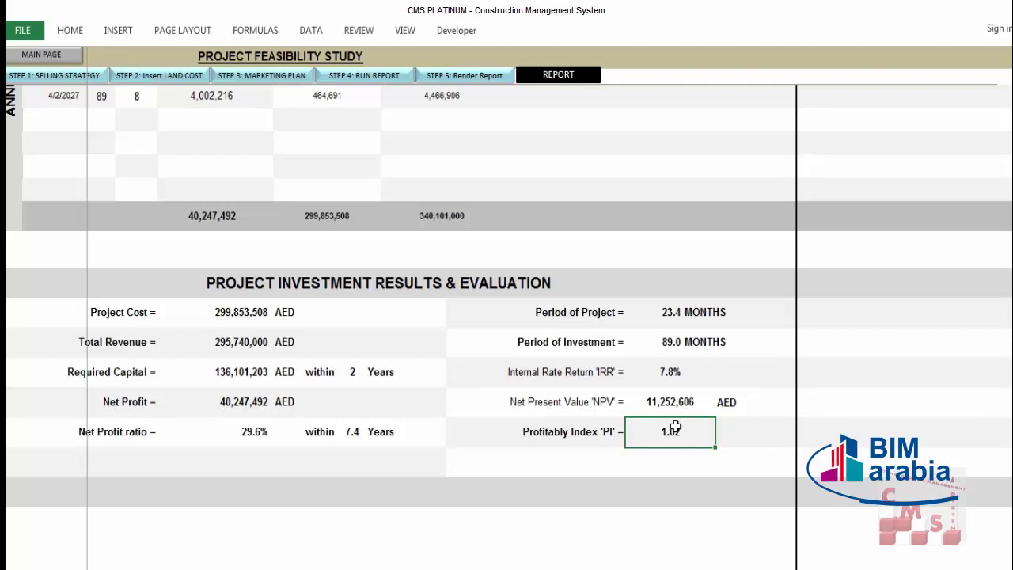
# Change the method of land cost to Option 4, sharing revenue against a revenue percentage plus non-refundable advance and refundable amount
pyautogui.click(172, 75)
pyautogui.scroll(2, 285, 161)
pyautogui.click(380, 178)
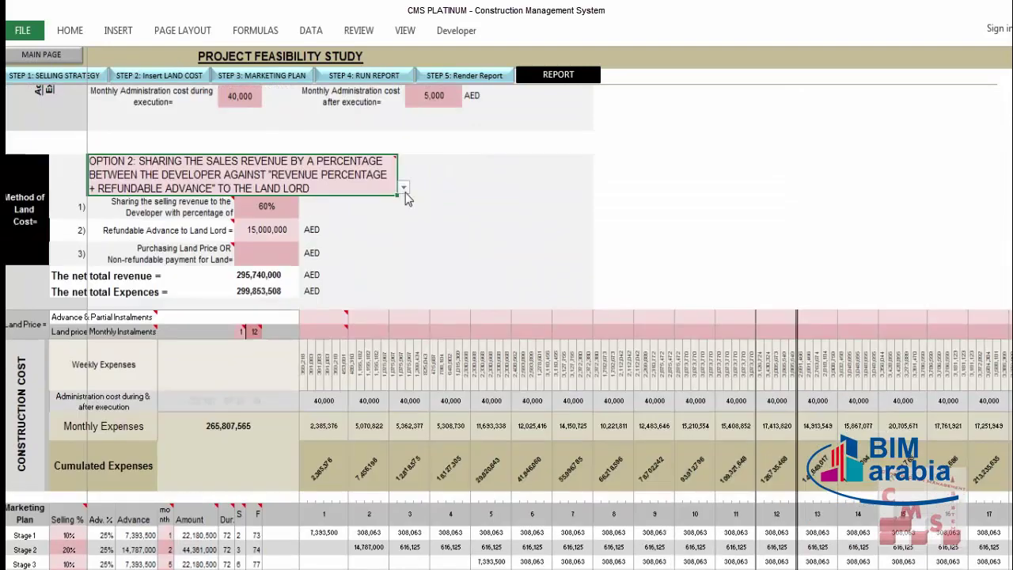
pyautogui.click(404, 188)
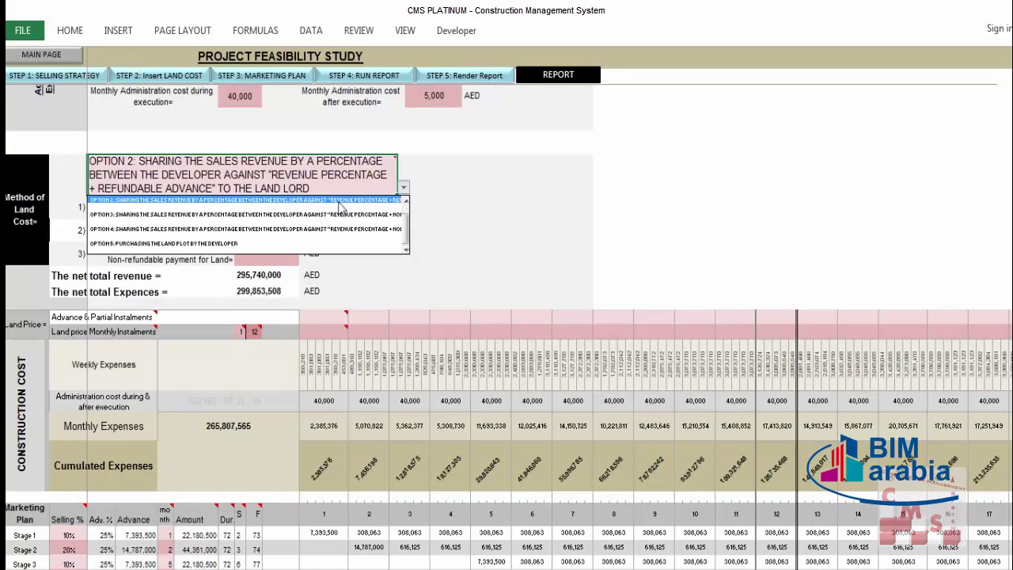
pyautogui.click(314, 229)
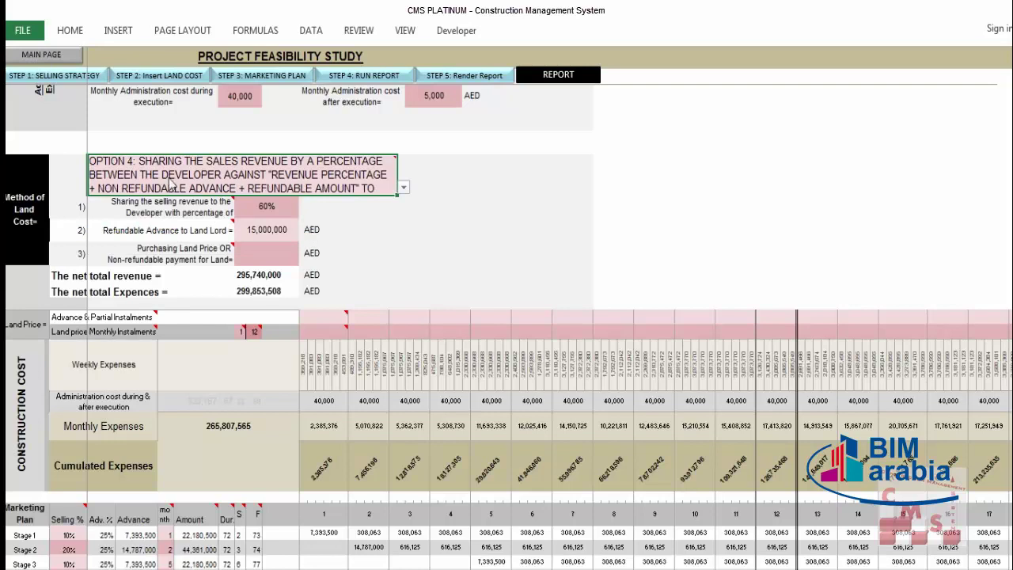
pyautogui.moveTo(295, 176)
pyautogui.moveTo(367, 191)
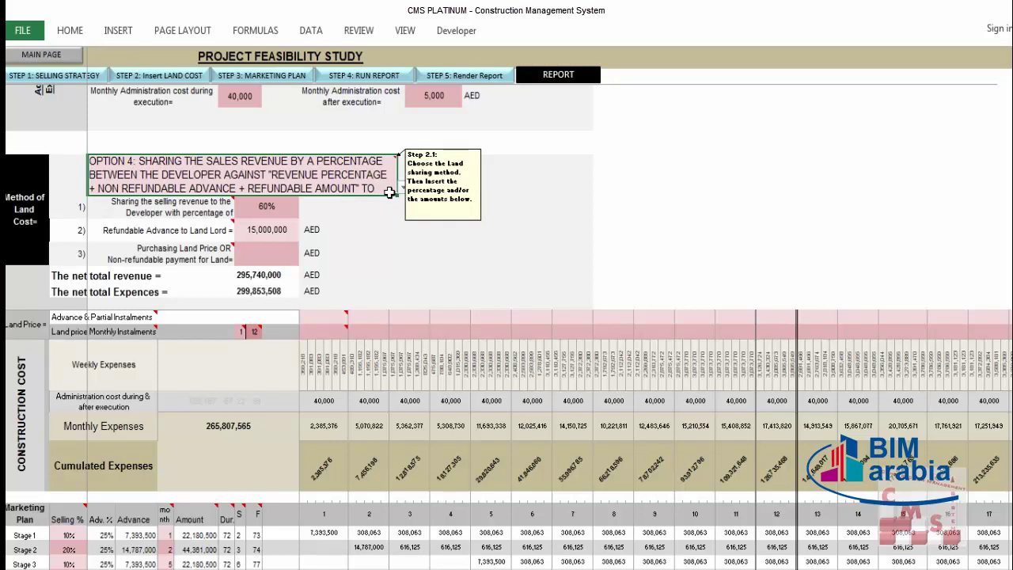
# Set the non-refundable payment for land to 10,000,000 AED and check the net total revenue and expenses
pyautogui.click(288, 209)
pyautogui.click(291, 228)
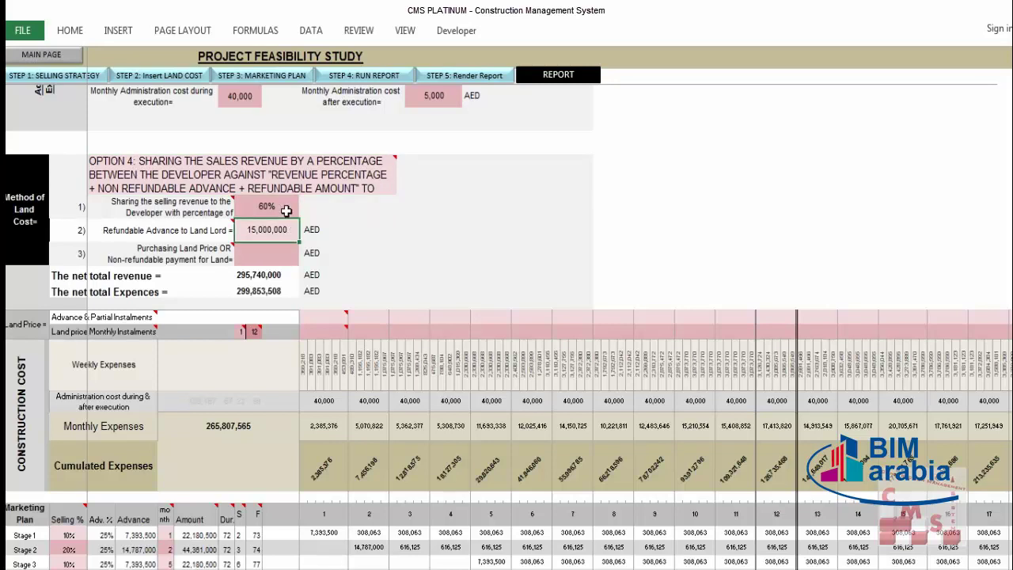
pyautogui.click(285, 252)
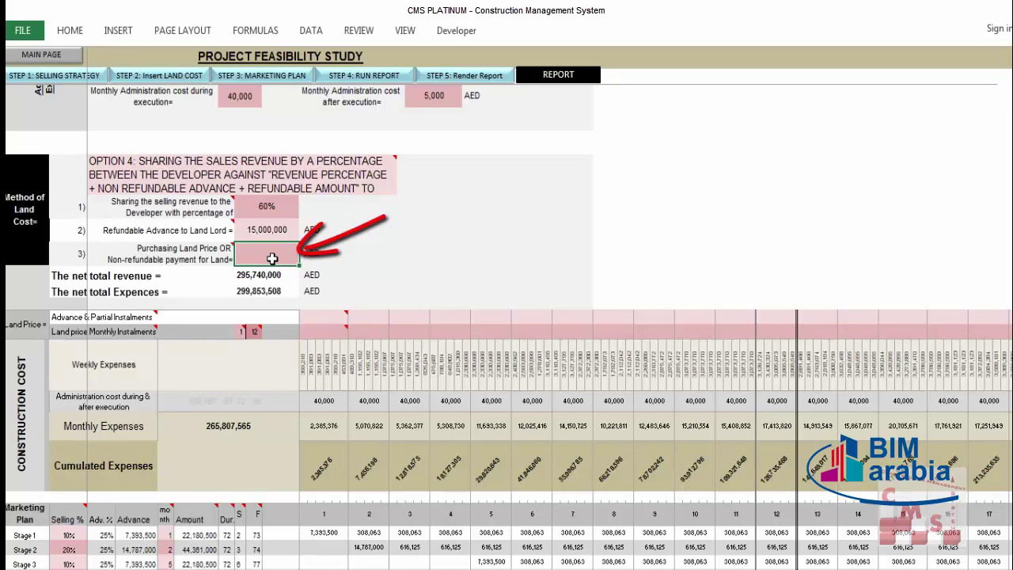
pyautogui.moveTo(195, 252)
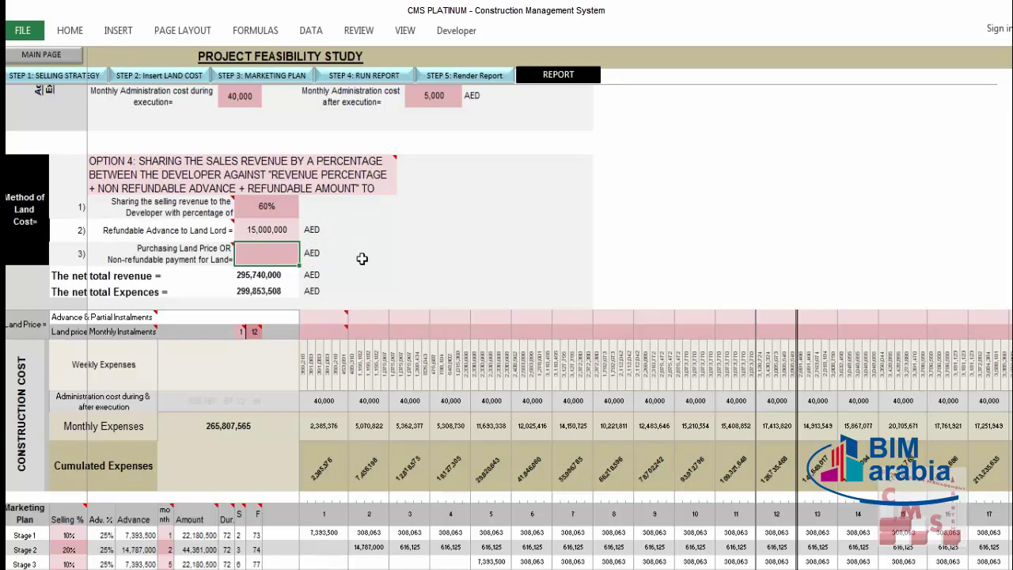
pyautogui.write('1')
pyautogui.write('0000000')
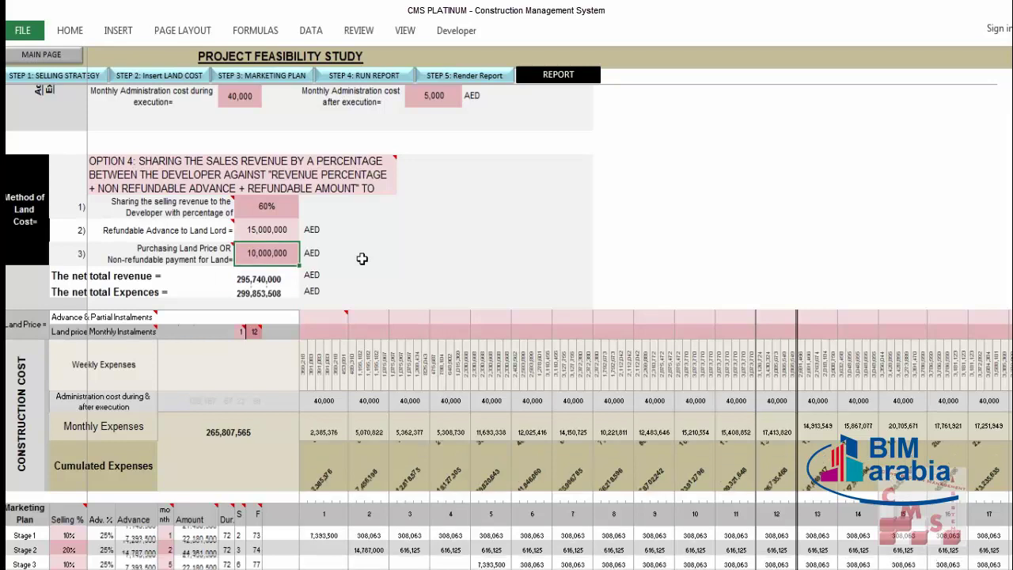
pyautogui.press('Return')
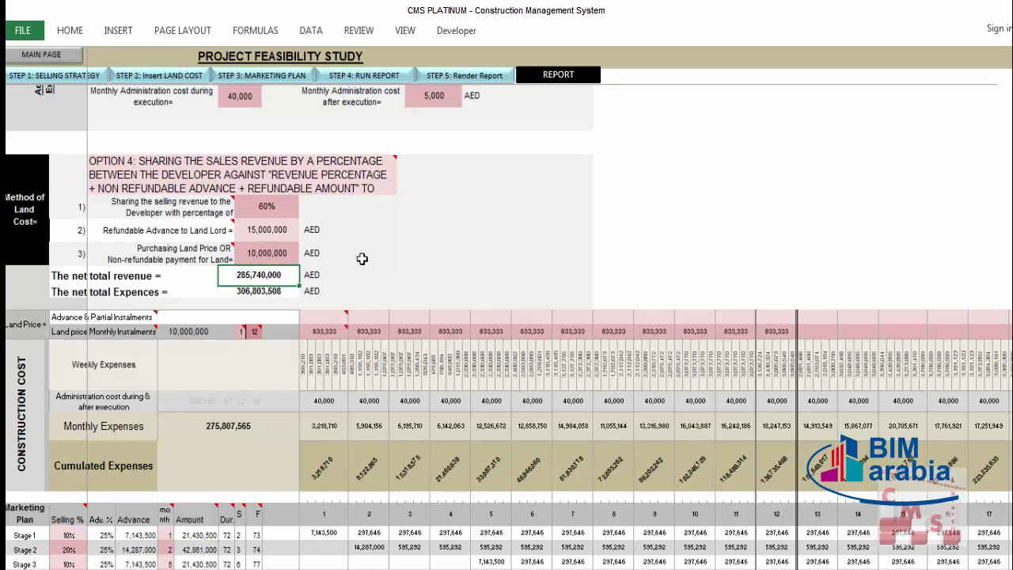
pyautogui.scroll(1, 348, 256)
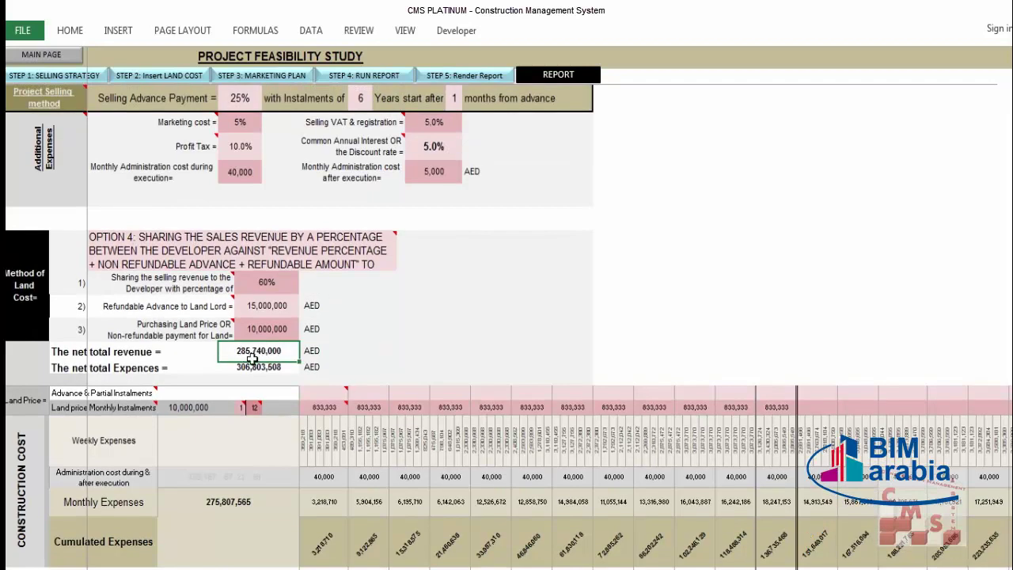
pyautogui.click(235, 370)
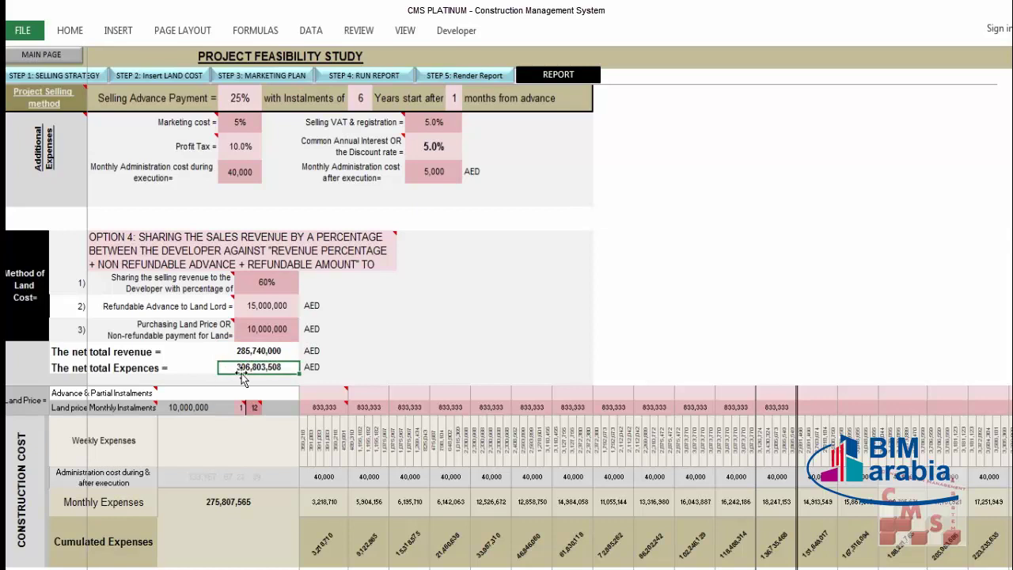
# Open the investment evaluation report and examine the IRR, NPV and profitability index for the Option 4 land cost method
pyautogui.click(587, 75)
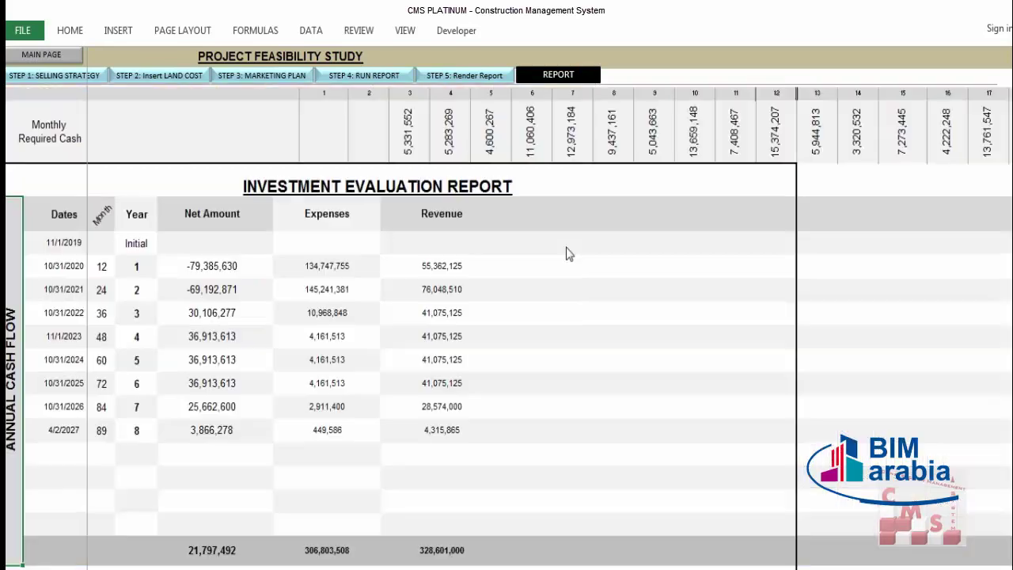
pyautogui.scroll(-7, 586, 340)
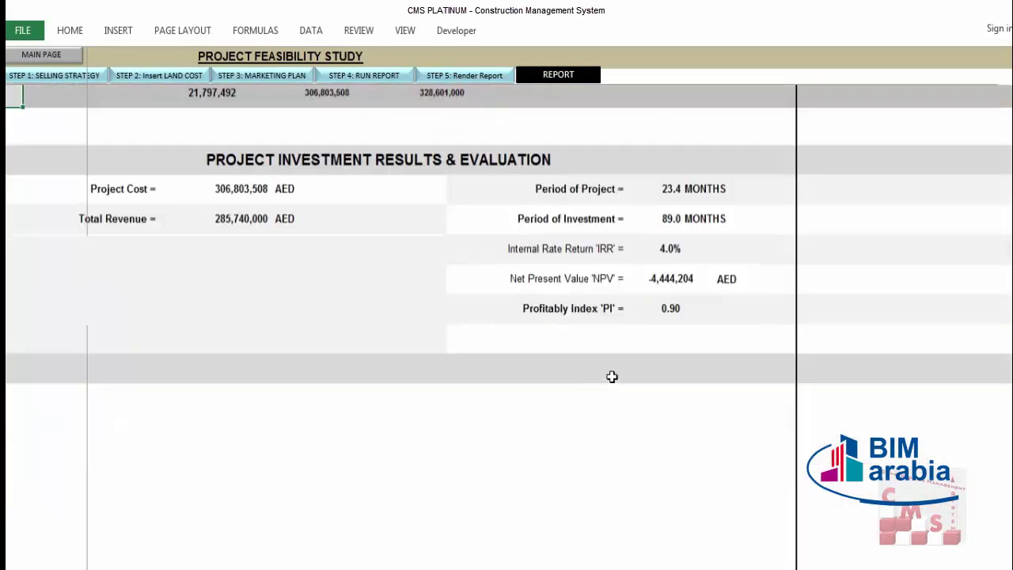
pyautogui.scroll(1, 689, 273)
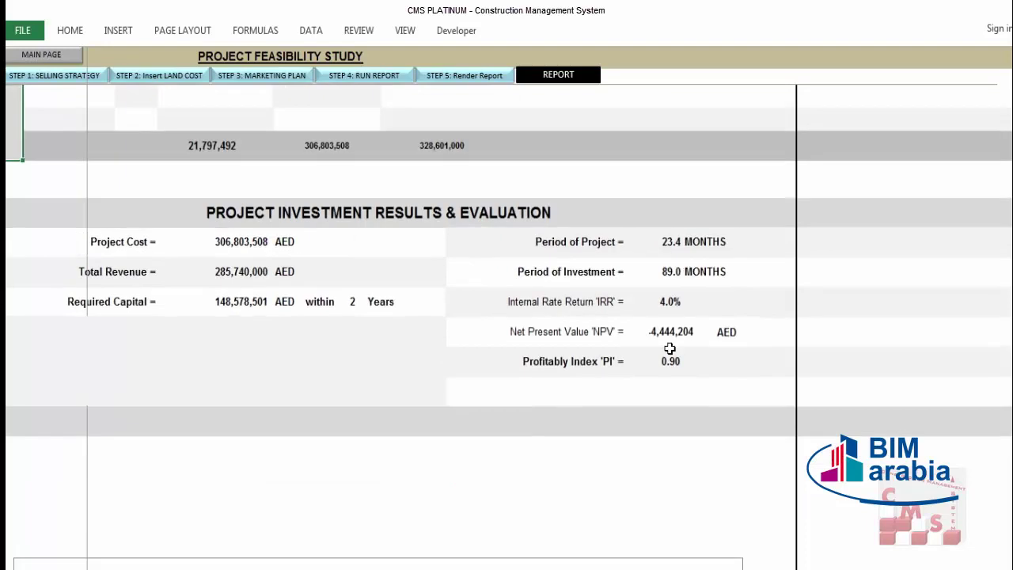
pyautogui.click(660, 337)
pyautogui.click(637, 334)
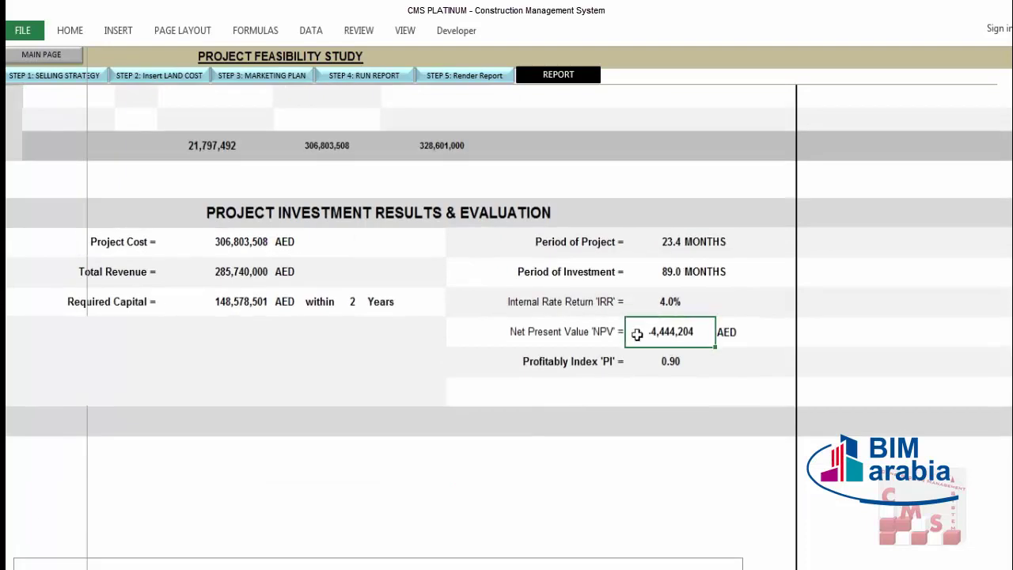
pyautogui.click(681, 302)
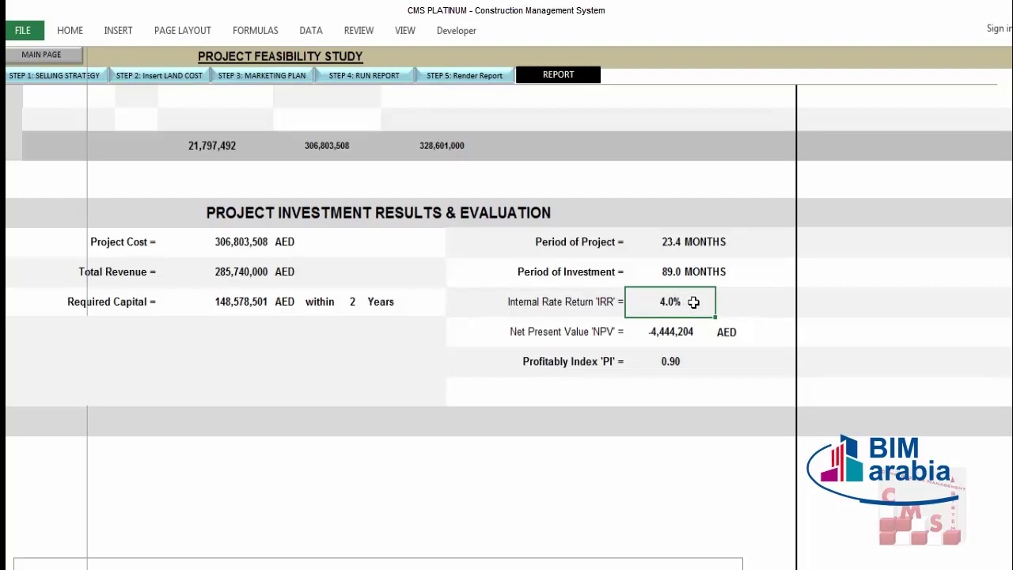
pyautogui.click(672, 361)
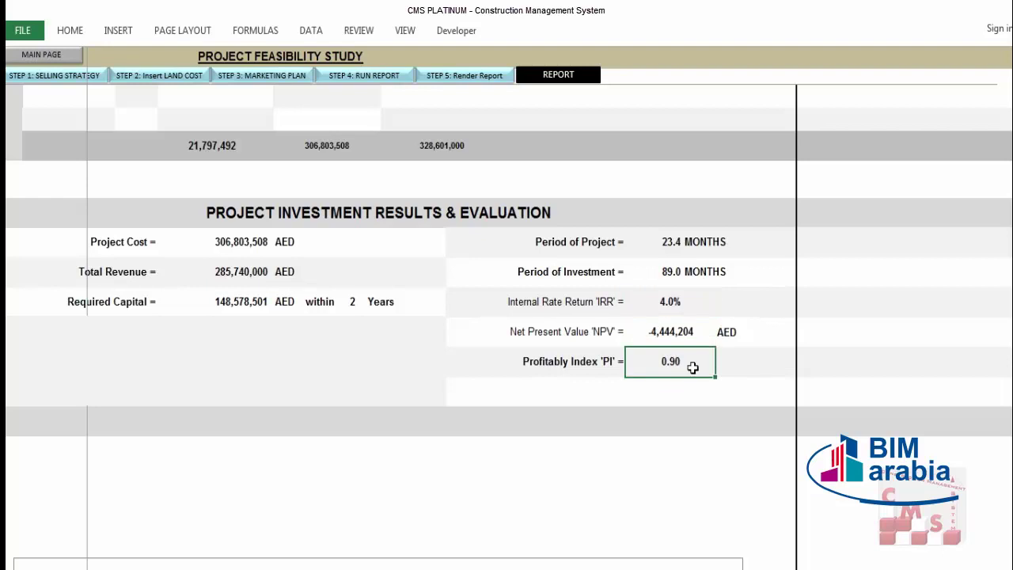
pyautogui.moveTo(674, 307); pyautogui.dragTo(675, 361)
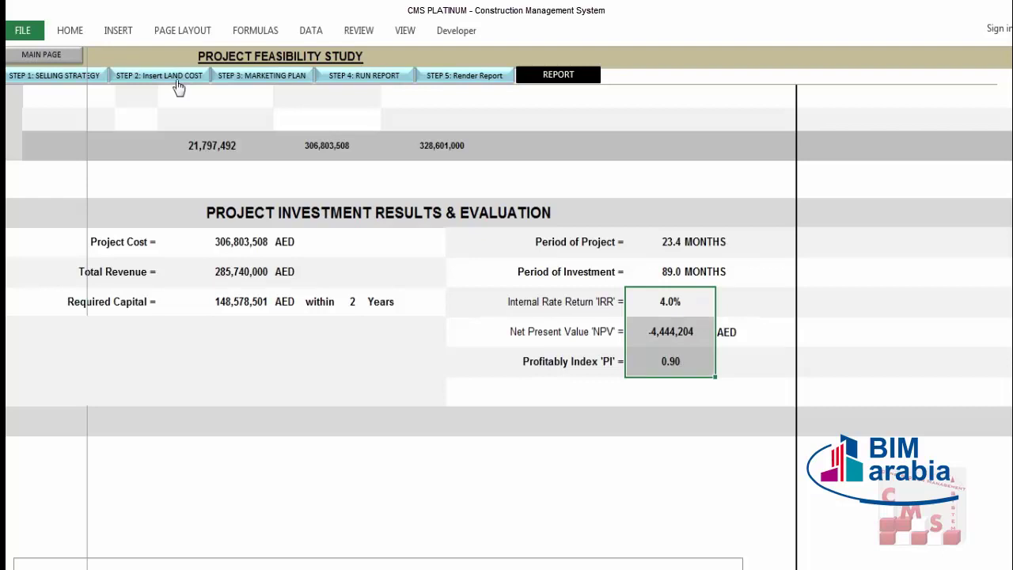
# Set the developer's share of the selling revenue to 70% under Option 4 and check the net total revenue and expenses
pyautogui.scroll(10, 321, 221)
pyautogui.scroll(1, 294, 204)
pyautogui.click(267, 210)
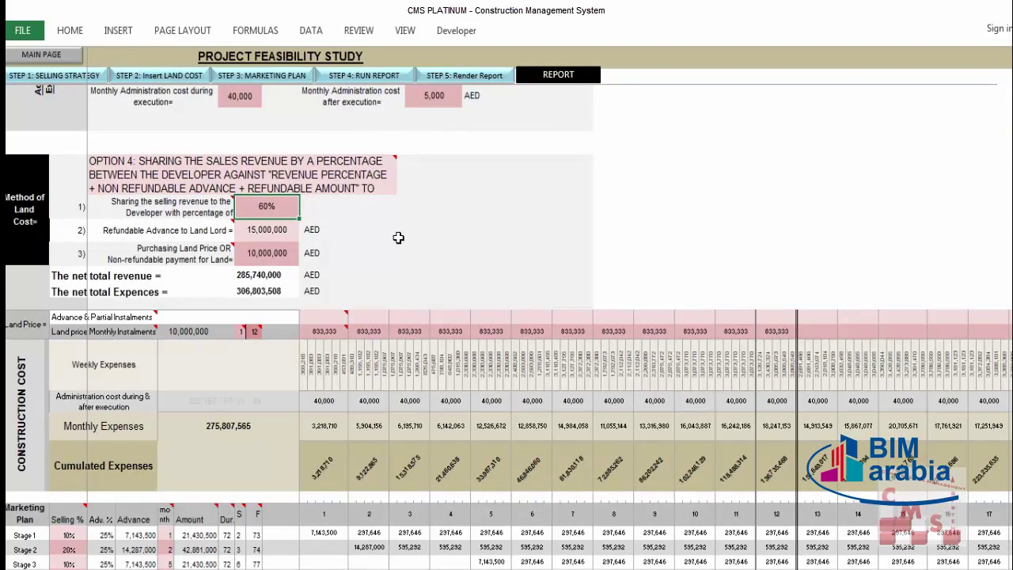
pyautogui.write('70')
pyautogui.press('Return')
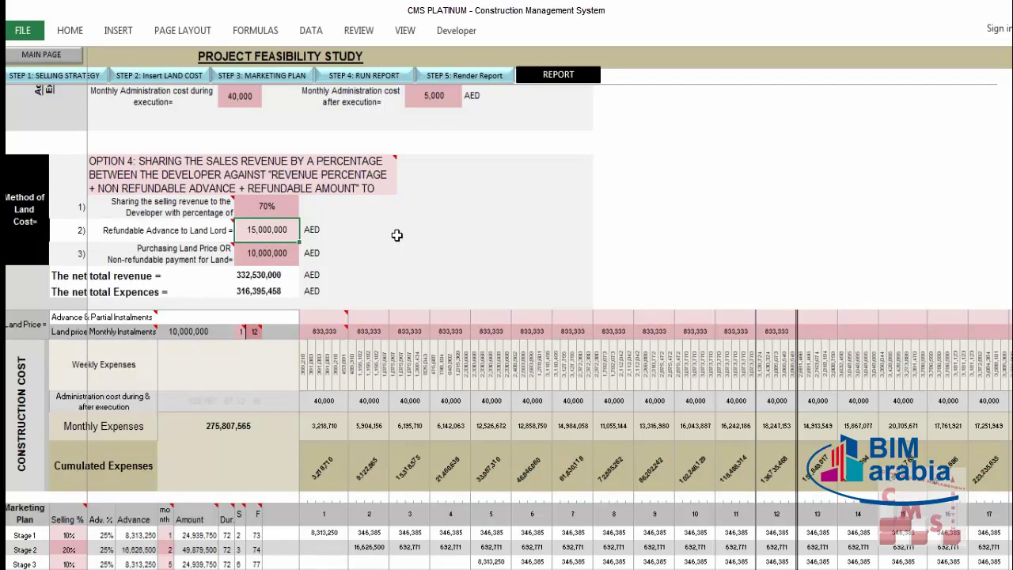
pyautogui.click(249, 278)
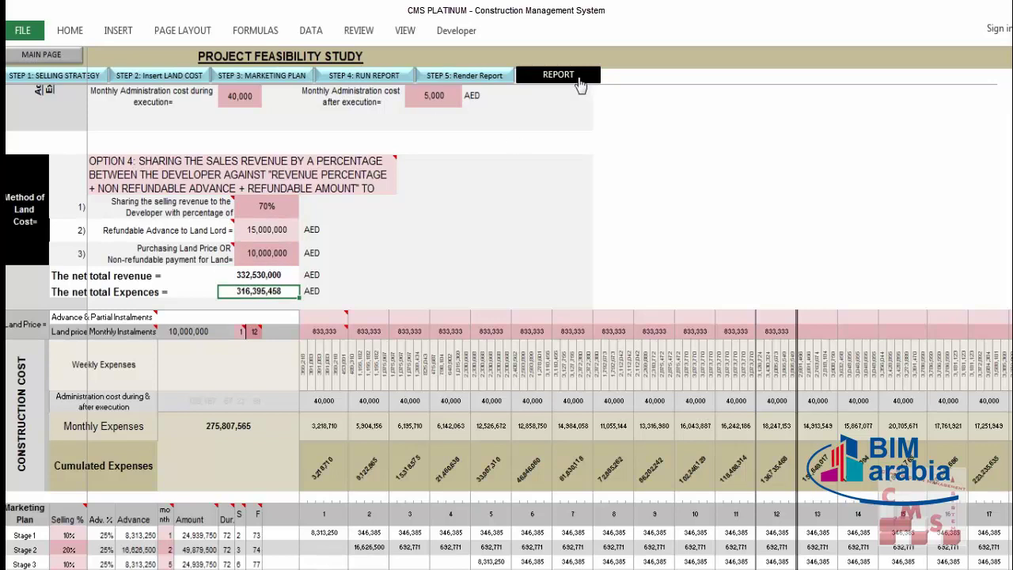
# Open the investment evaluation report and examine the IRR, NPV and profitability index with the 70% developer share
pyautogui.click(574, 77)
pyautogui.scroll(-4, 581, 273)
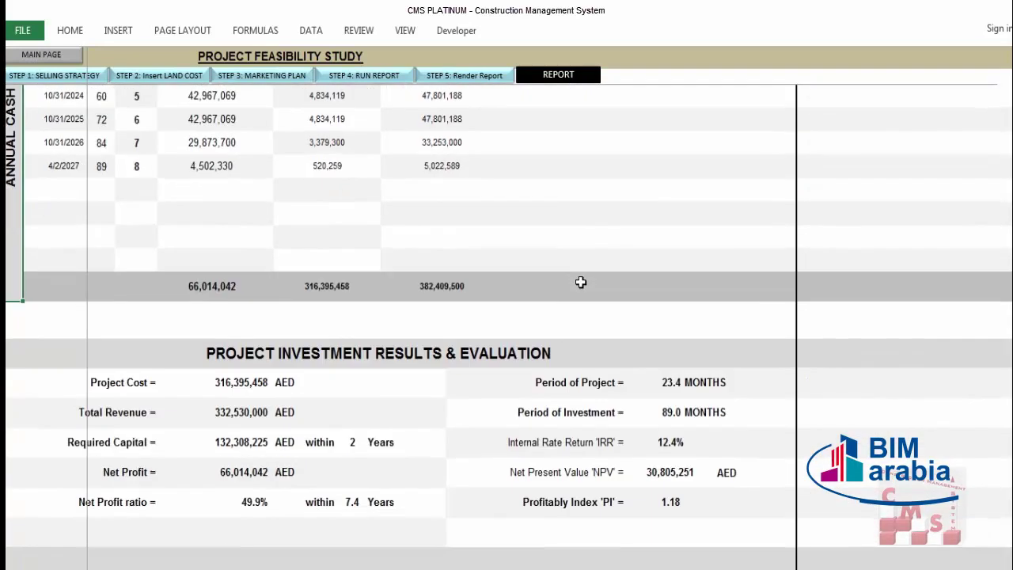
pyautogui.click(677, 446)
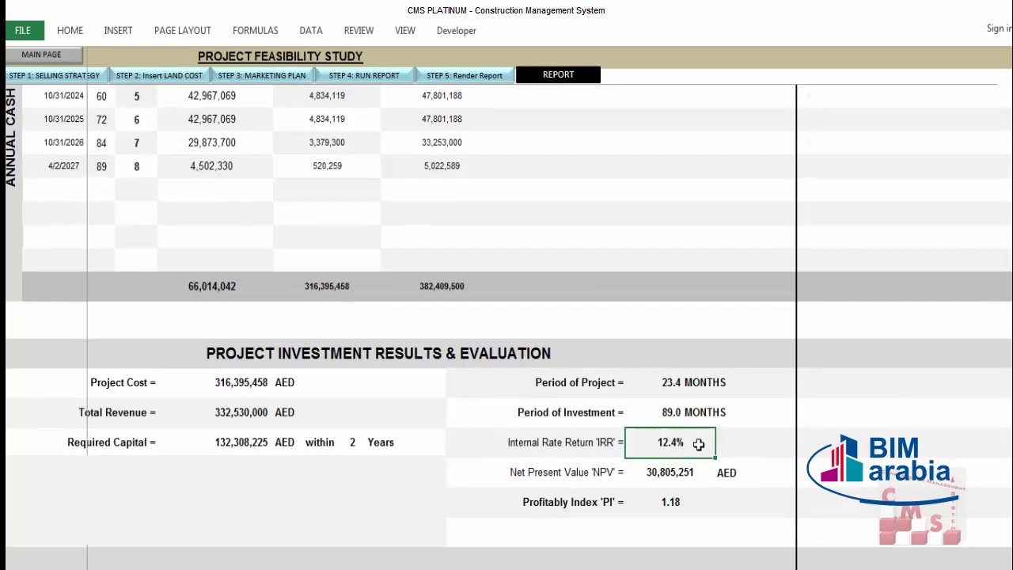
pyautogui.click(674, 473)
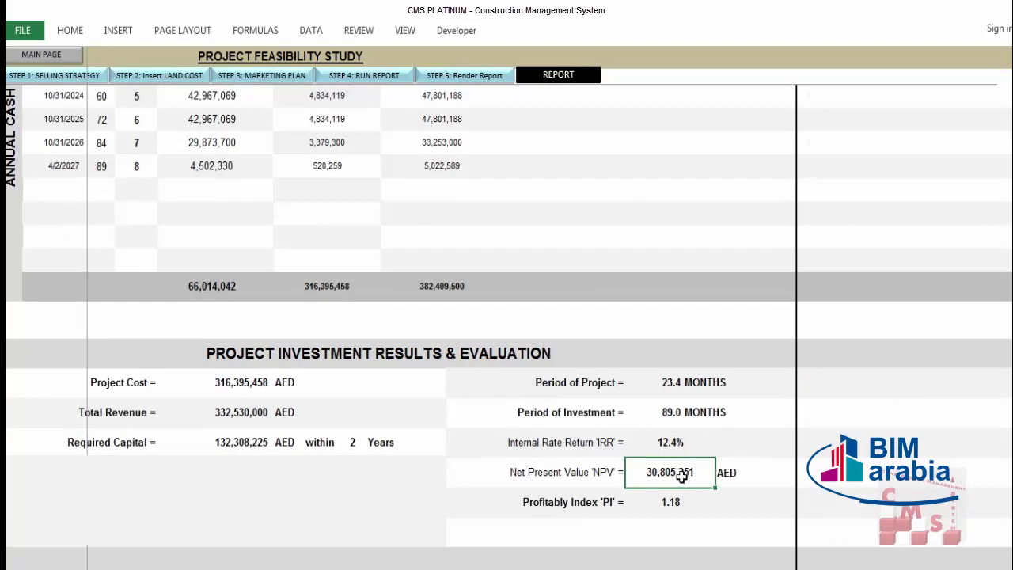
pyautogui.click(678, 444)
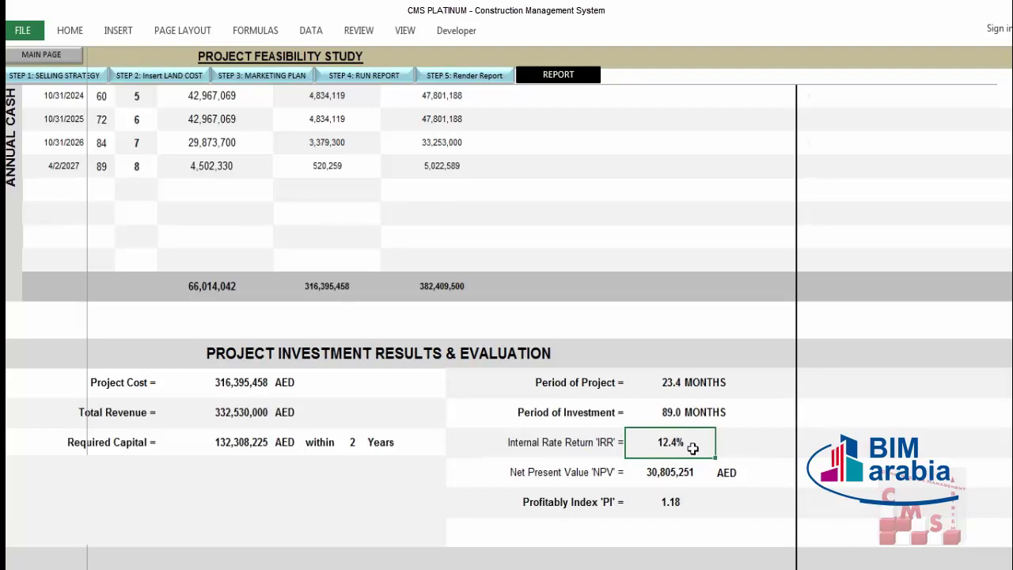
pyautogui.click(685, 474)
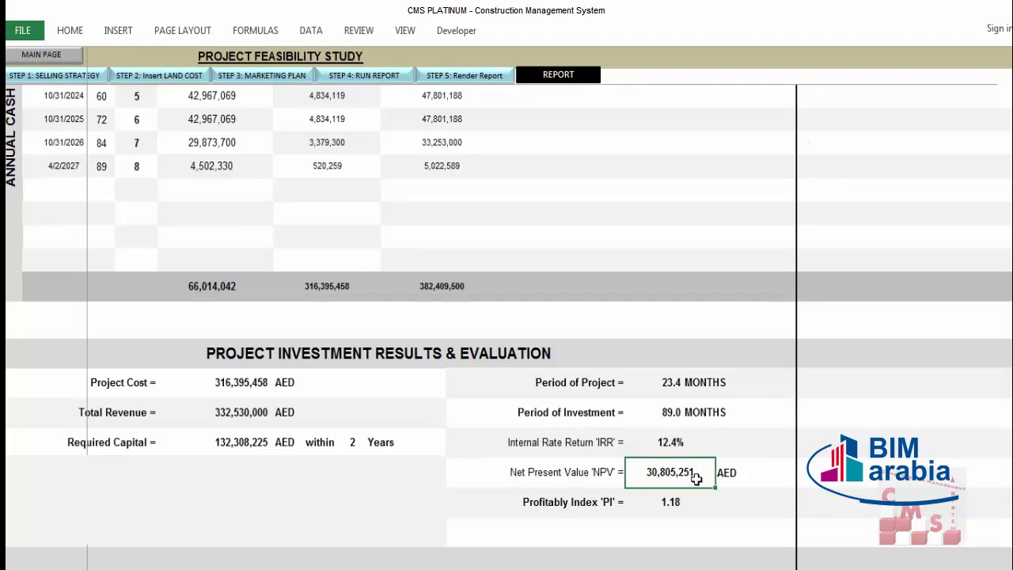
pyautogui.click(695, 498)
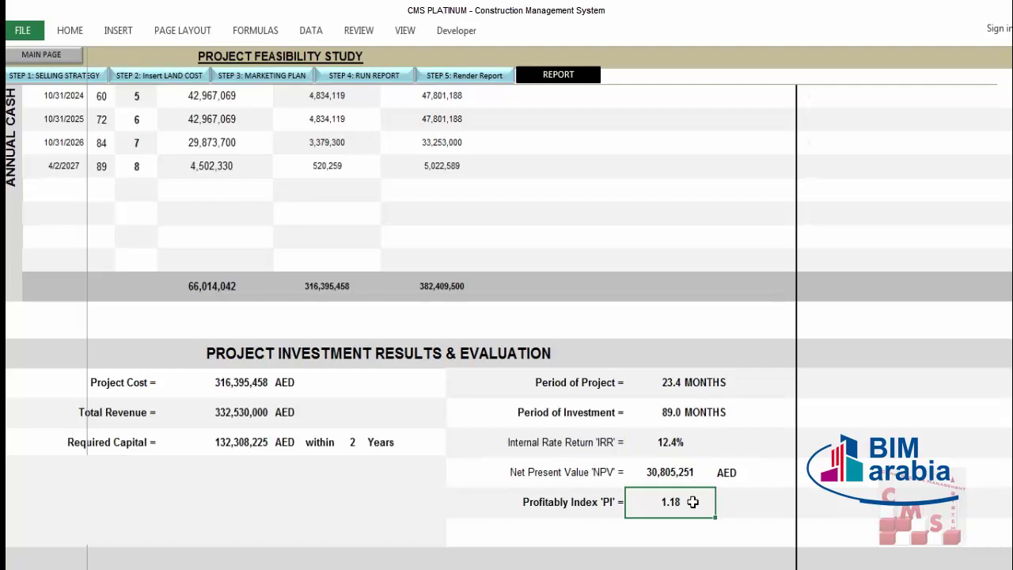
pyautogui.moveTo(676, 446); pyautogui.dragTo(671, 501)
pyautogui.moveTo(673, 446); pyautogui.dragTo(672, 506)
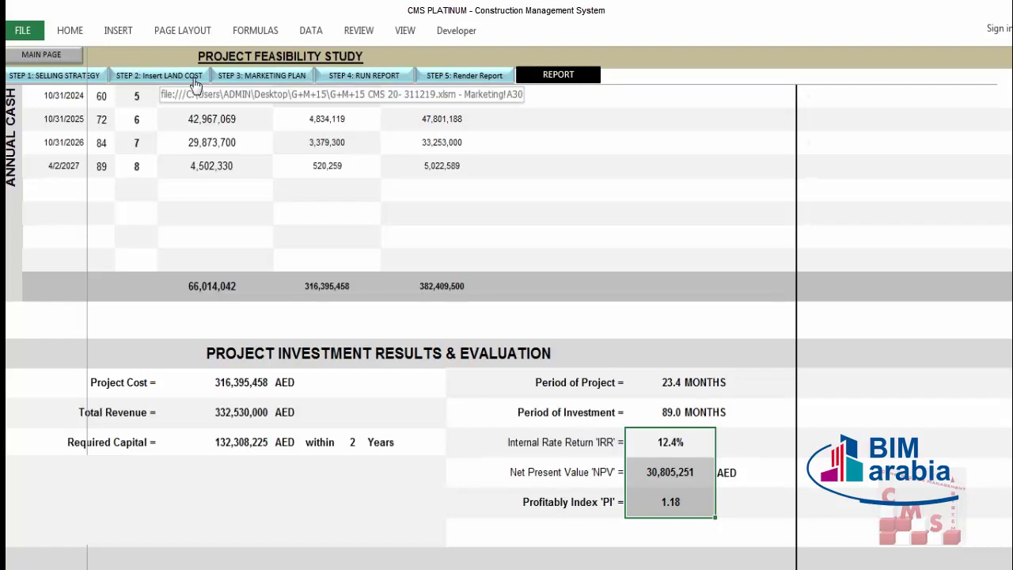
# Set the common annual interest or discount rate in the selling strategy's additional expenses to 15%
pyautogui.click(65, 80)
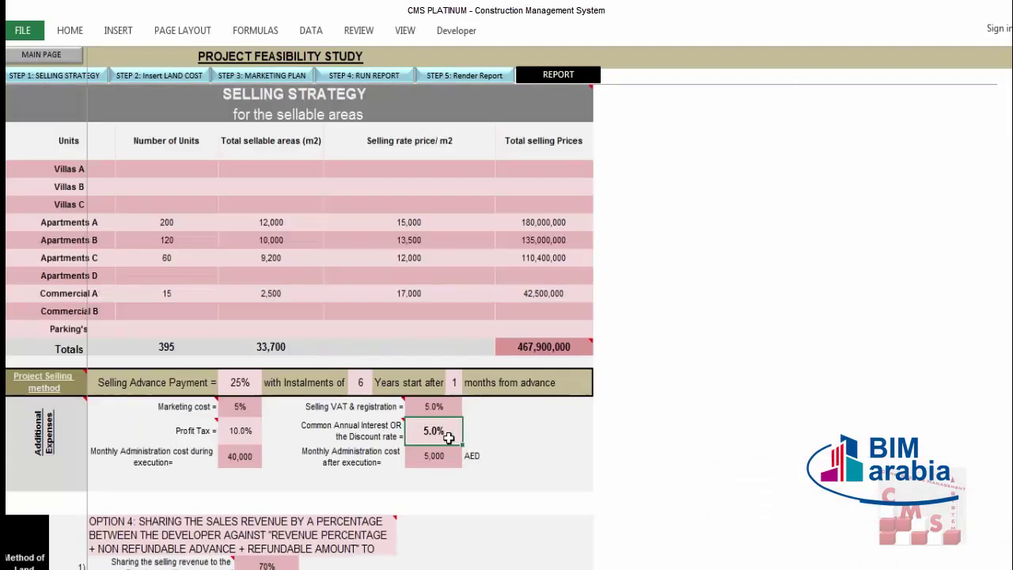
pyautogui.write('15')
pyautogui.press('Return')
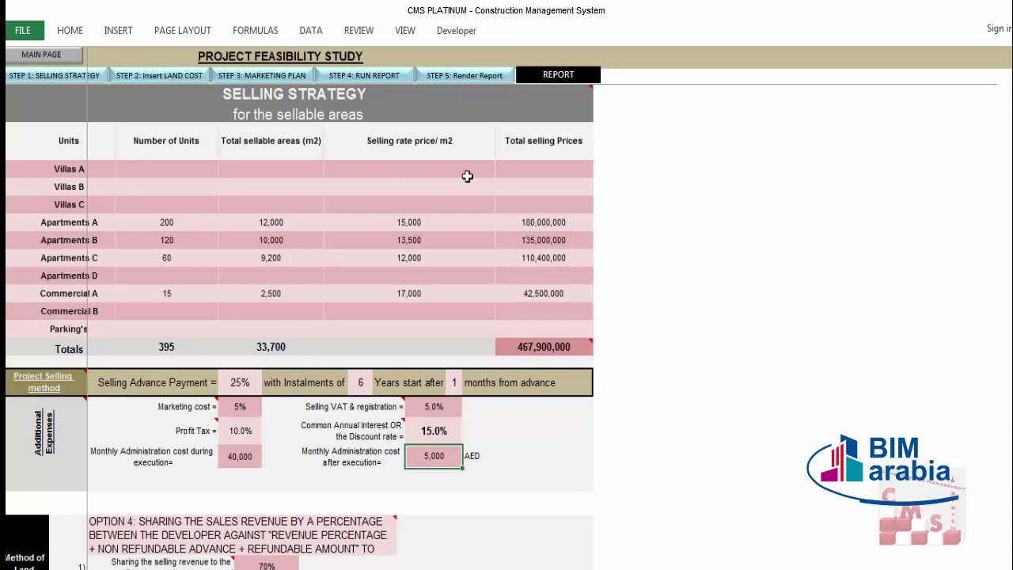
pyautogui.click(451, 431)
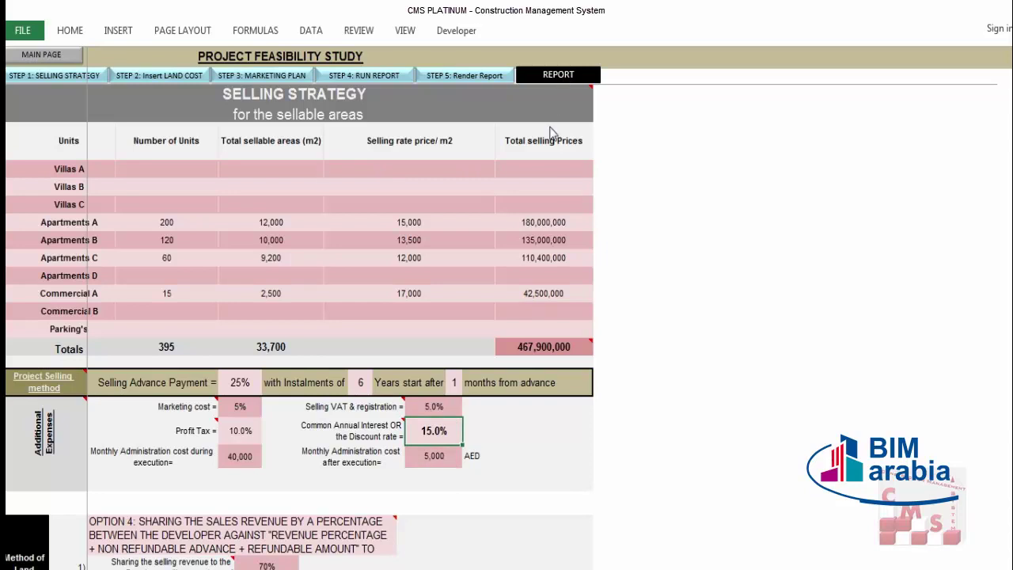
# Open the investment evaluation report and examine the IRR, NPV, profitability index and required capital at the 15% discount rate
pyautogui.click(559, 75)
pyautogui.scroll(-1, 686, 332)
pyautogui.click(679, 256)
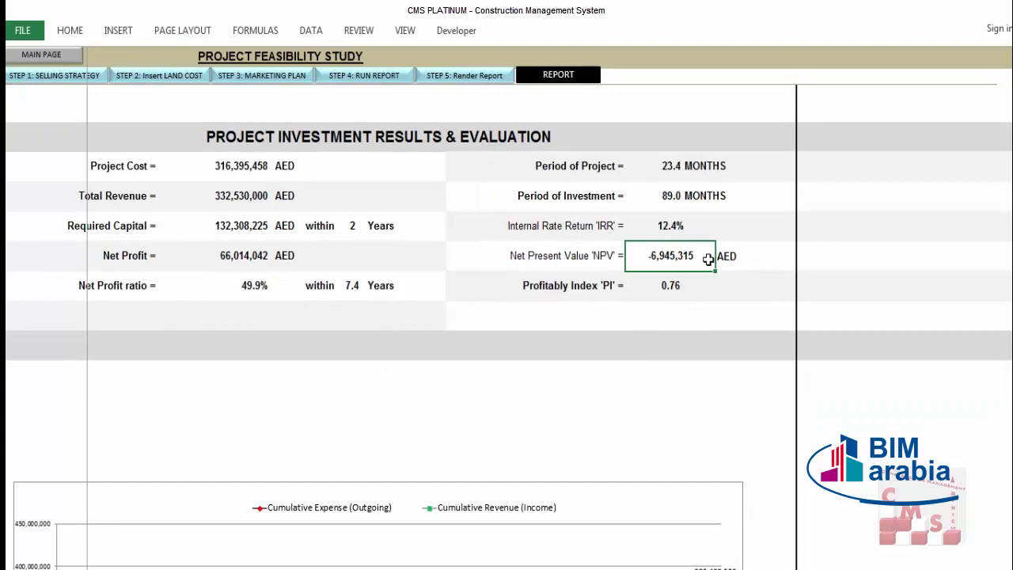
pyautogui.click(675, 226)
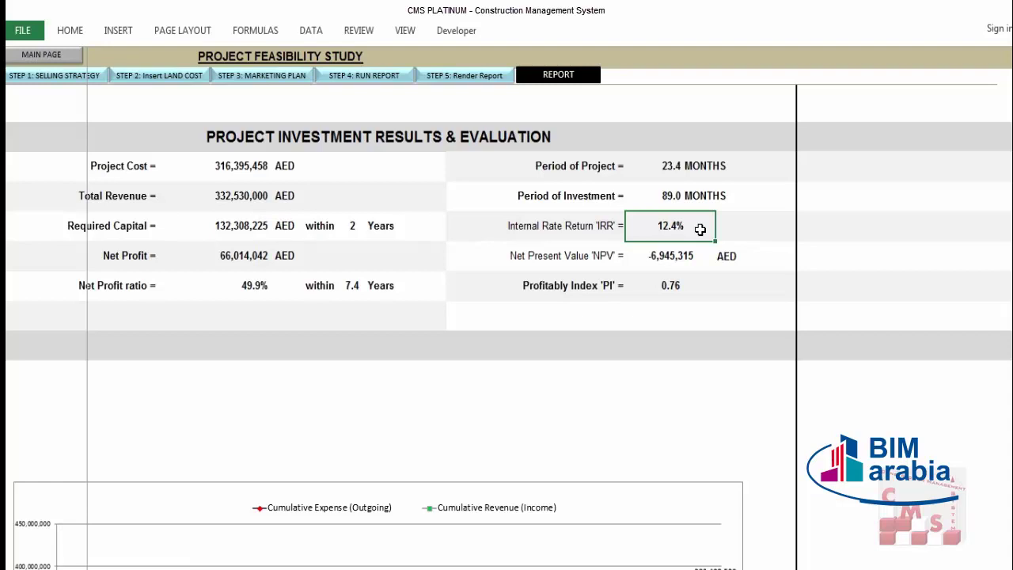
pyautogui.click(680, 285)
pyautogui.scroll(1, 683, 284)
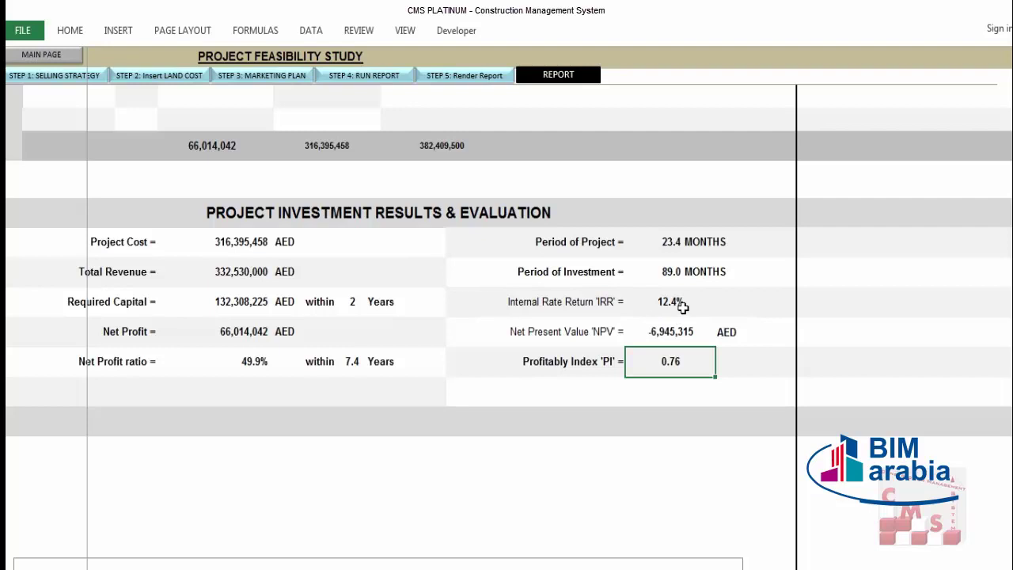
pyautogui.click(682, 332)
pyautogui.click(682, 359)
pyautogui.click(479, 357)
pyautogui.click(243, 307)
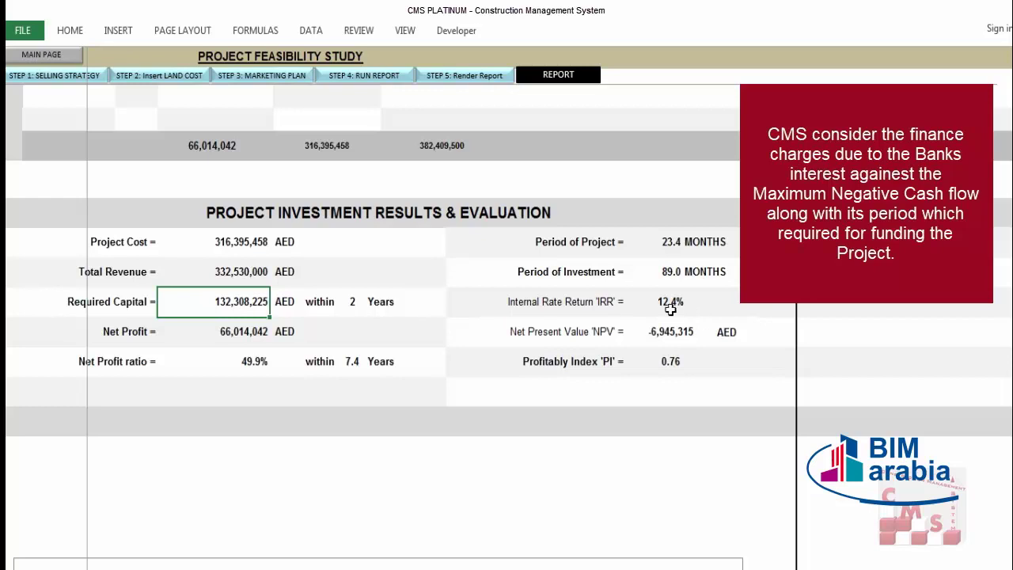
pyautogui.click(662, 331)
pyautogui.press('Down')
pyautogui.press('Up')
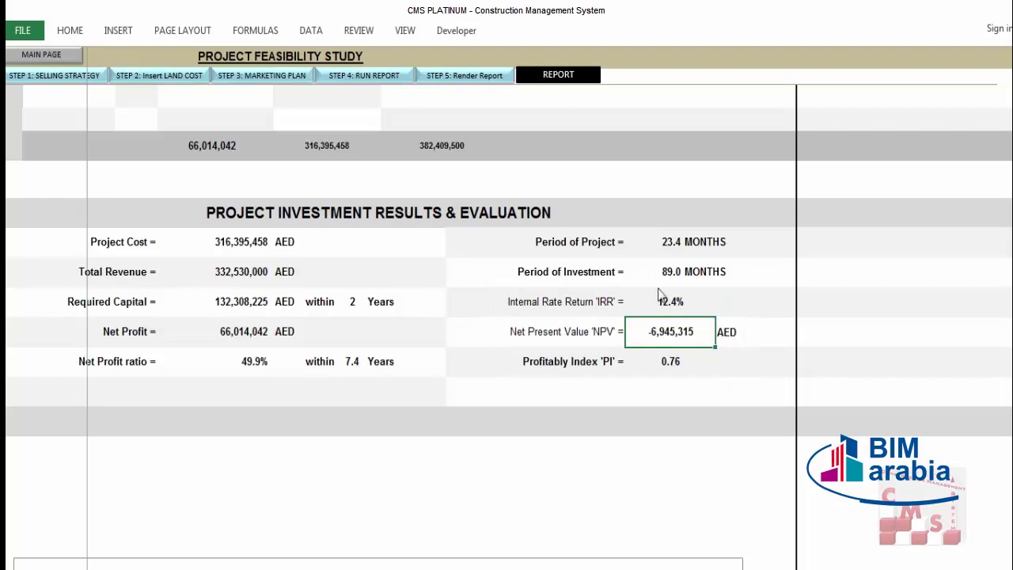
# Set the land price monthly instalments in the land cost section to run from month 1 to month 6
pyautogui.click(172, 79)
pyautogui.click(402, 188)
pyautogui.click(352, 238)
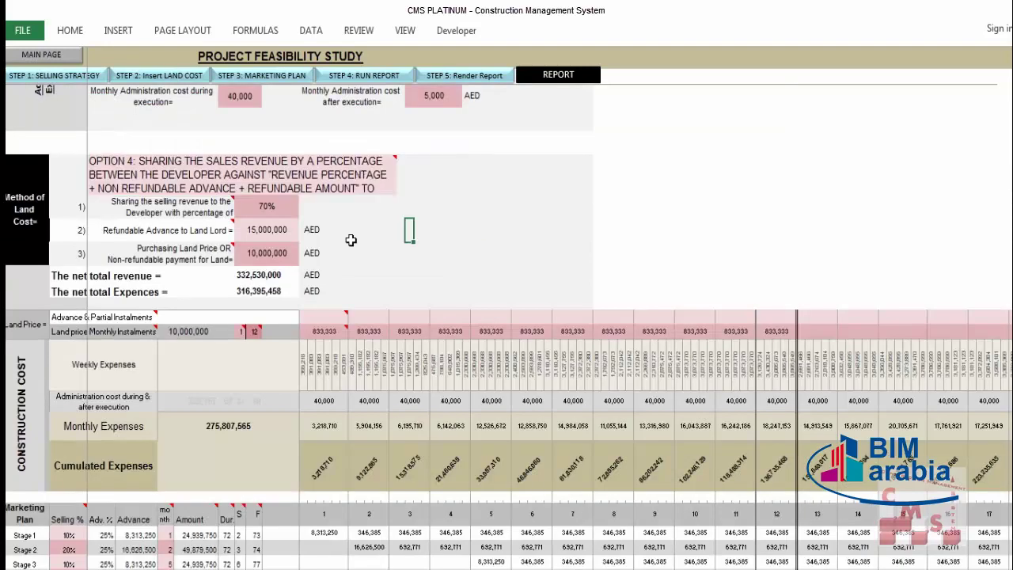
pyautogui.click(268, 246)
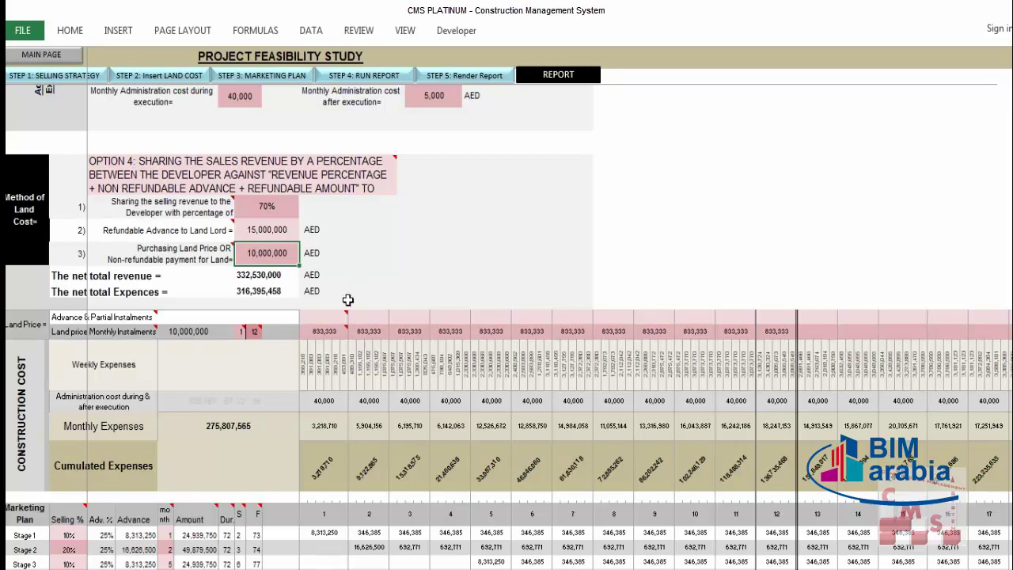
pyautogui.click(336, 328)
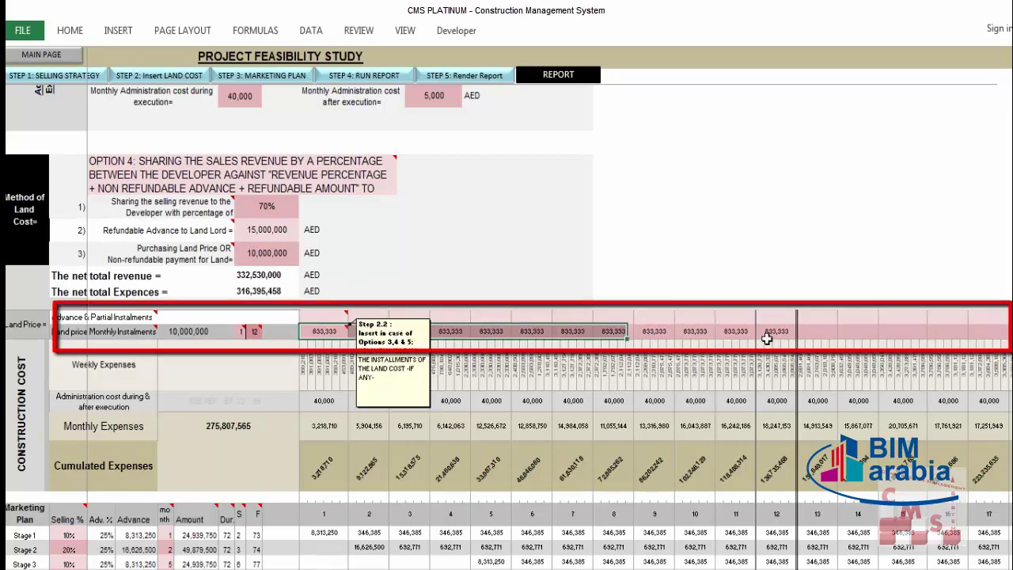
pyautogui.click(643, 279)
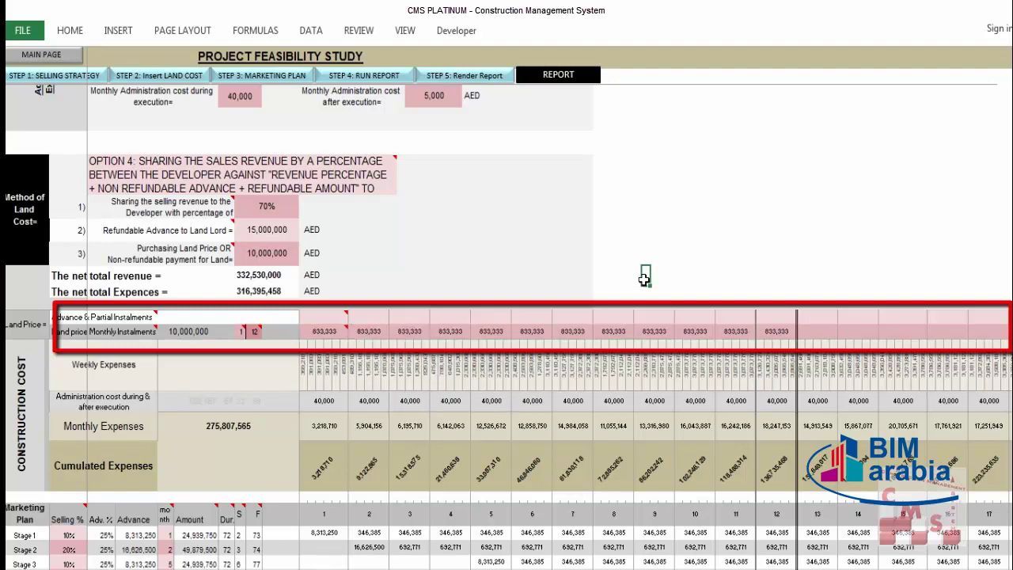
pyautogui.click(249, 332)
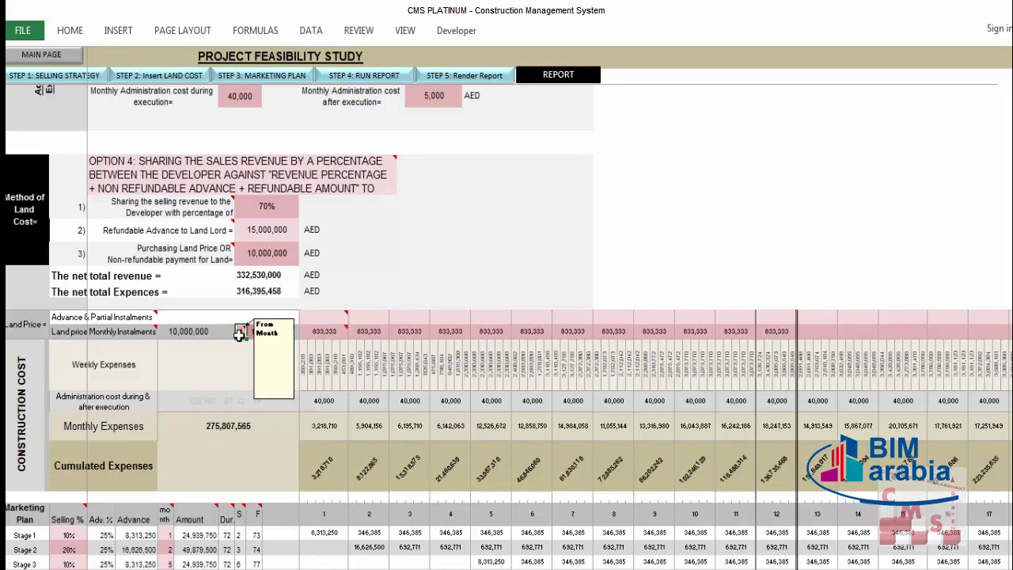
pyautogui.click(239, 332)
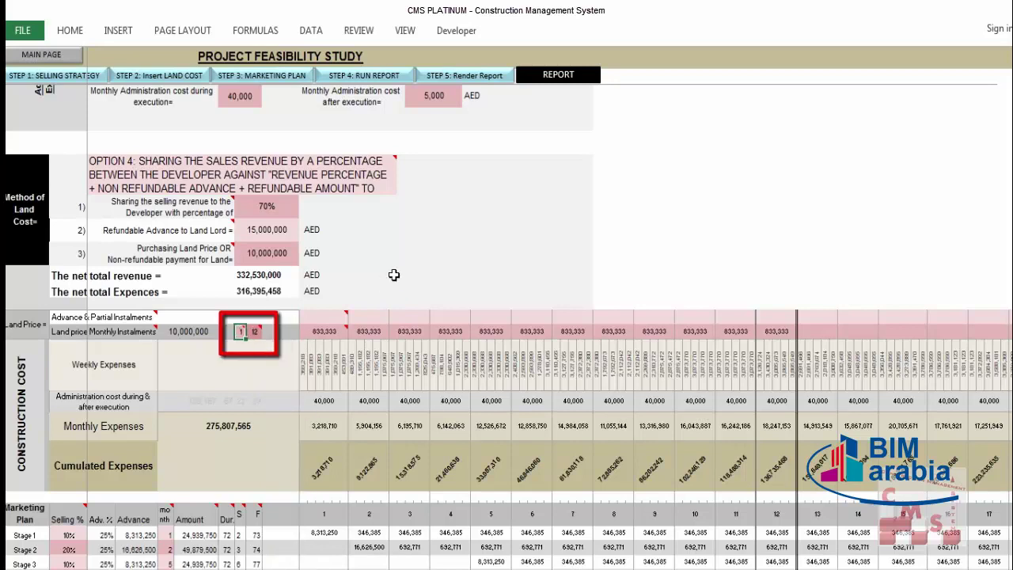
pyautogui.press('Right')
pyautogui.write('6')
pyautogui.press('Return')
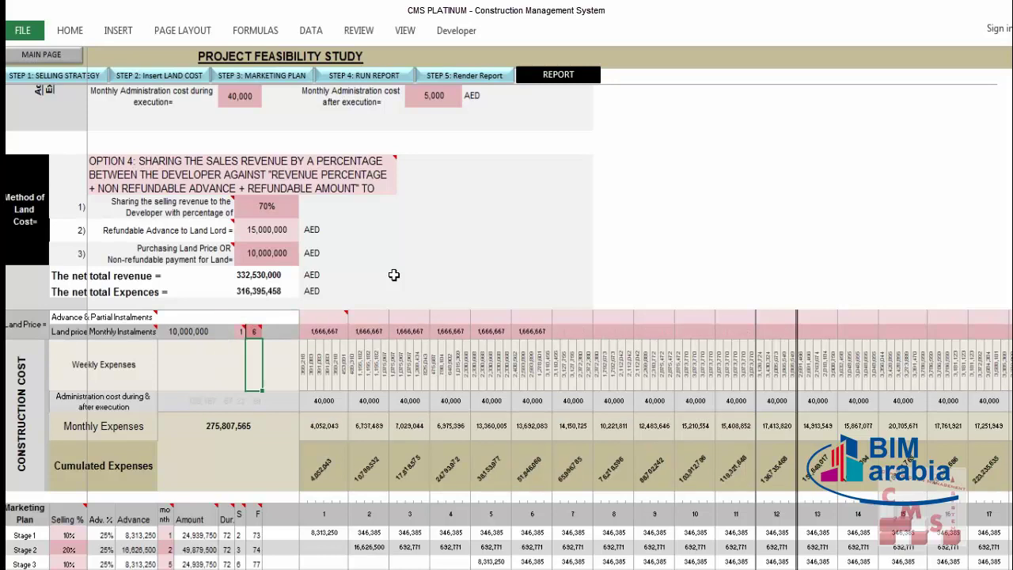
pyautogui.click(258, 332)
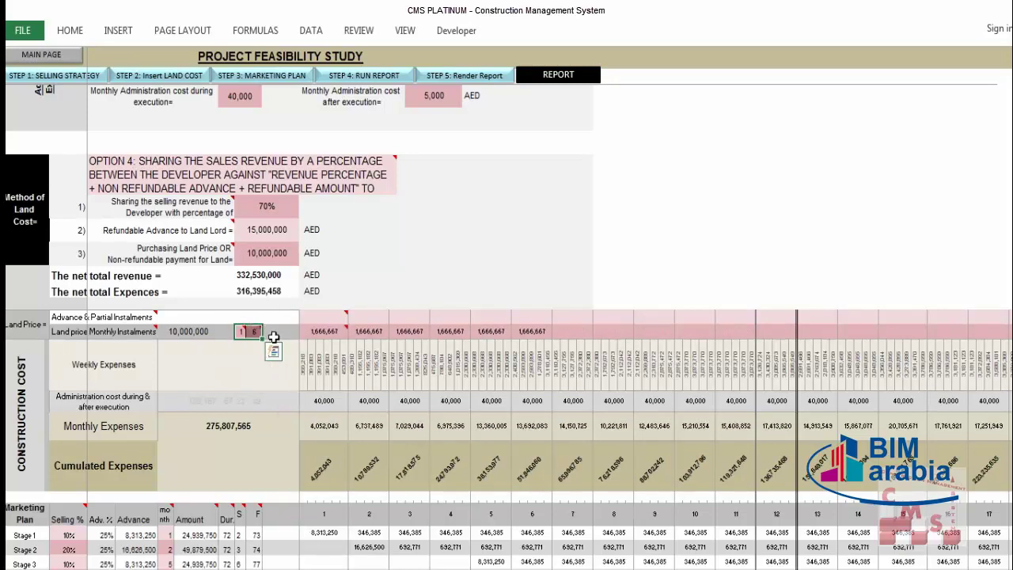
pyautogui.moveTo(325, 332)
# Set the common annual interest or discount rate to 5% and check the net present value in the report
pyautogui.scroll(3, 438, 204)
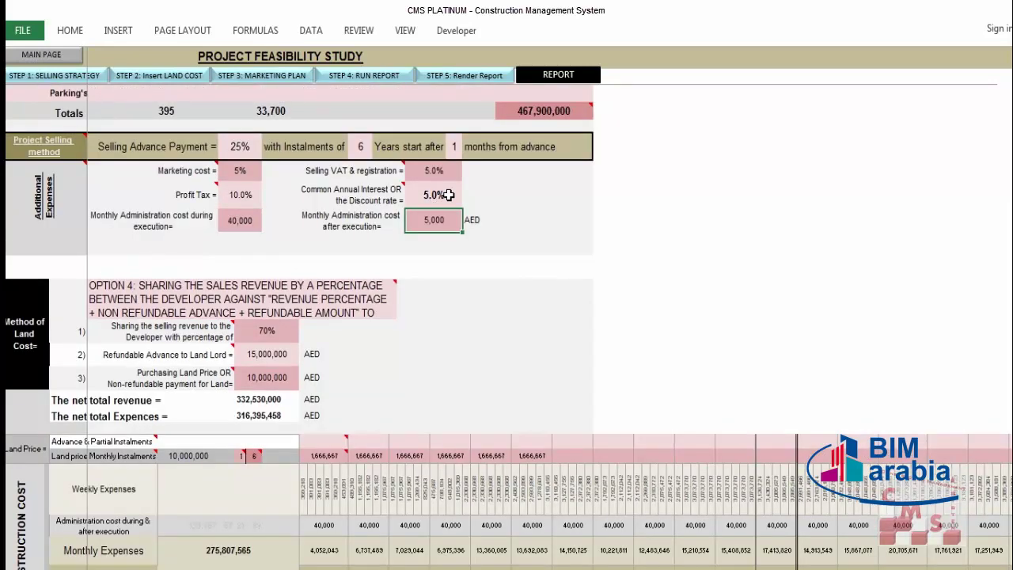
pyautogui.click(532, 78)
pyautogui.scroll(-1, 559, 350)
pyautogui.scroll(-4, 559, 350)
pyautogui.scroll(-1, 656, 308)
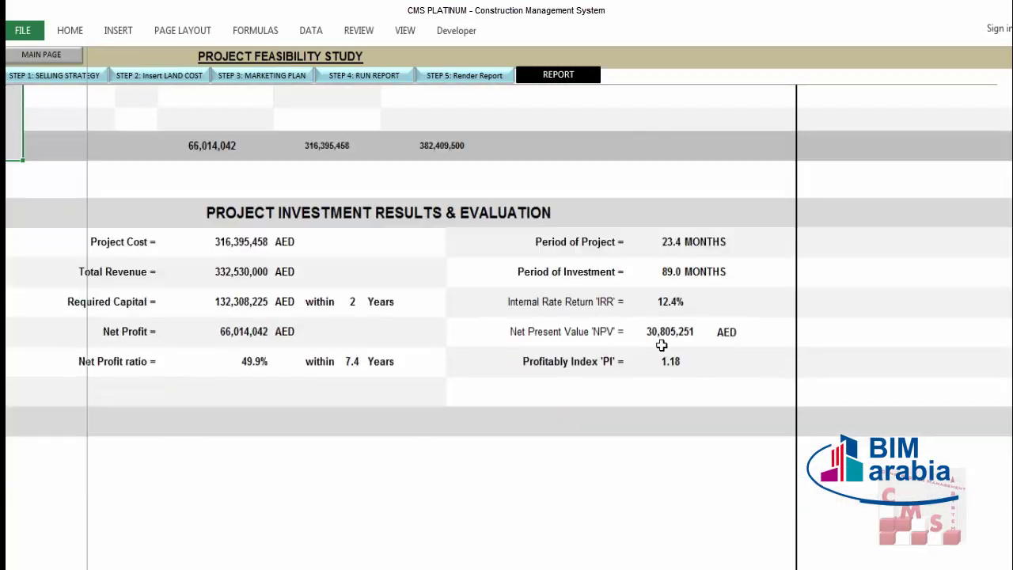
pyautogui.moveTo(656, 315); pyautogui.dragTo(660, 330)
pyautogui.click(671, 332)
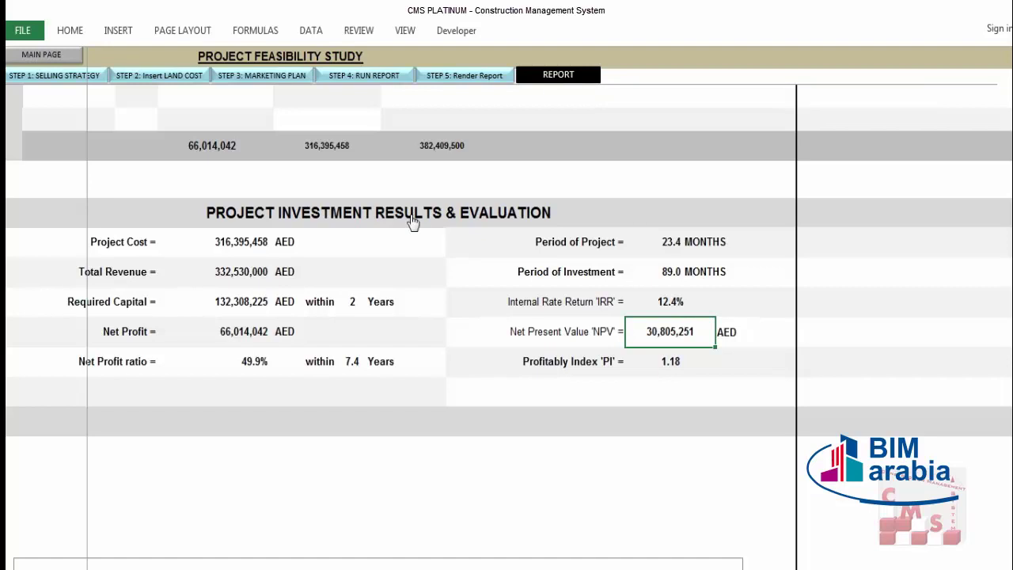
# Change the method of land cost to Option 5, purchasing the land plot by the developer
pyautogui.scroll(15, 411, 222)
pyautogui.scroll(1, 365, 186)
pyautogui.click(362, 181)
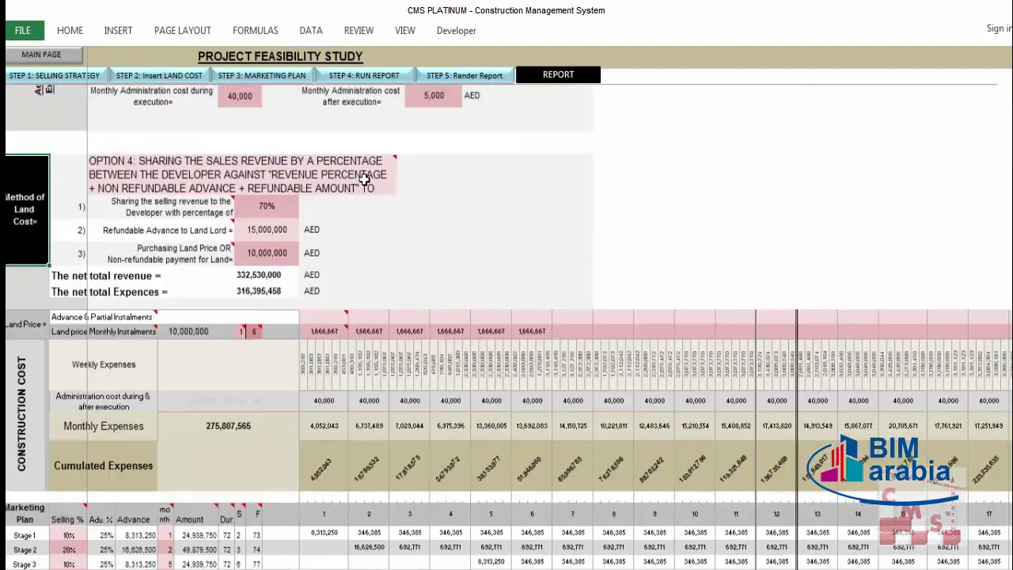
pyautogui.click(404, 187)
pyautogui.click(331, 247)
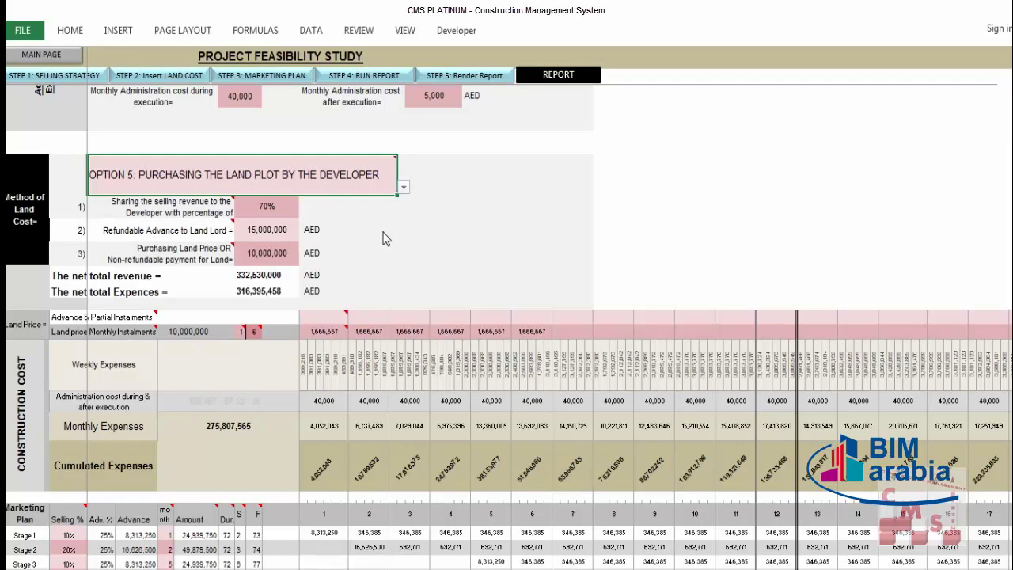
# Set the developer's share of the selling revenue to 100% and clear the refundable advance to the landlord
pyautogui.click(267, 208)
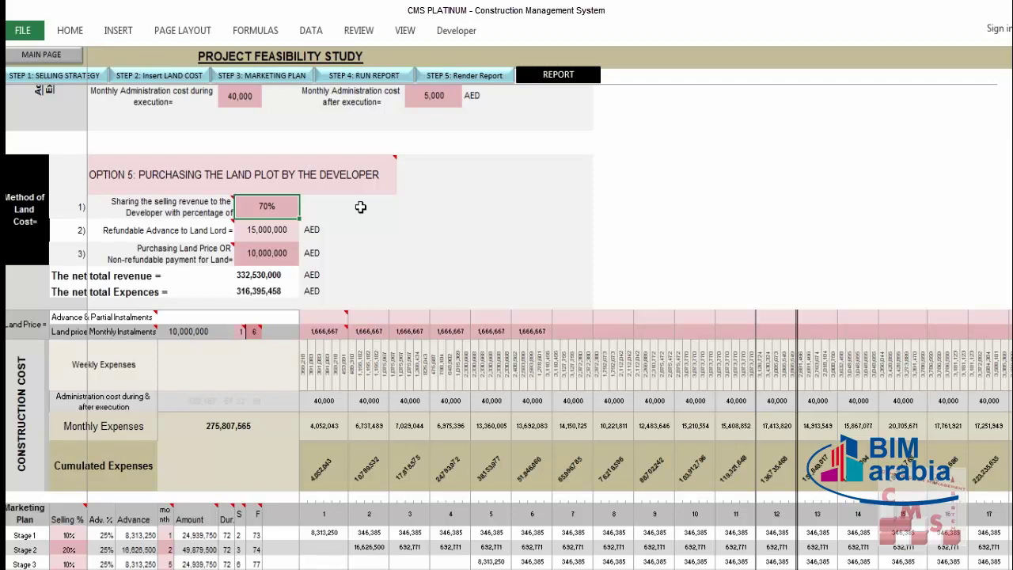
pyautogui.write('100')
pyautogui.press('Return')
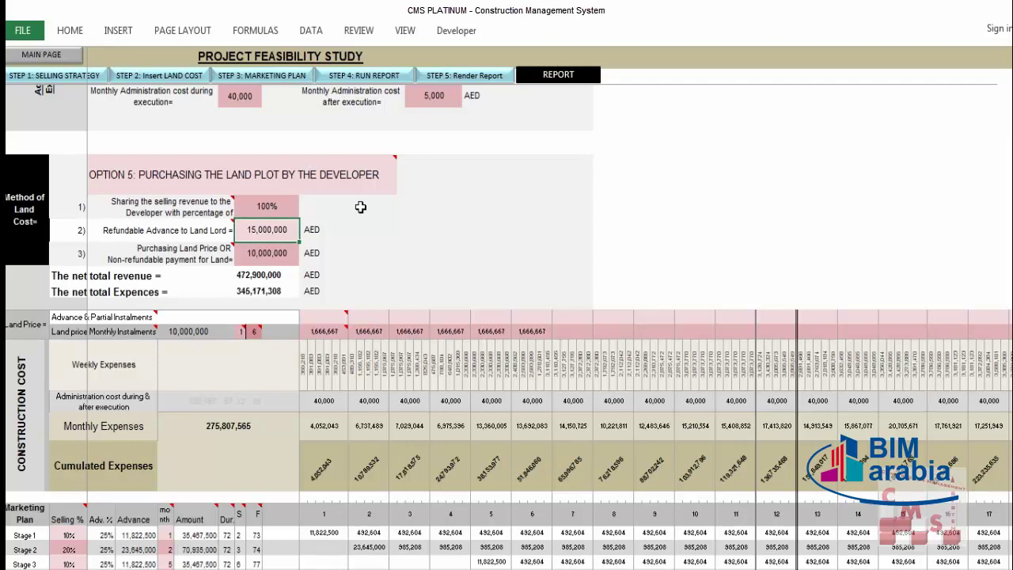
pyautogui.press('Delete')
pyautogui.press('Return')
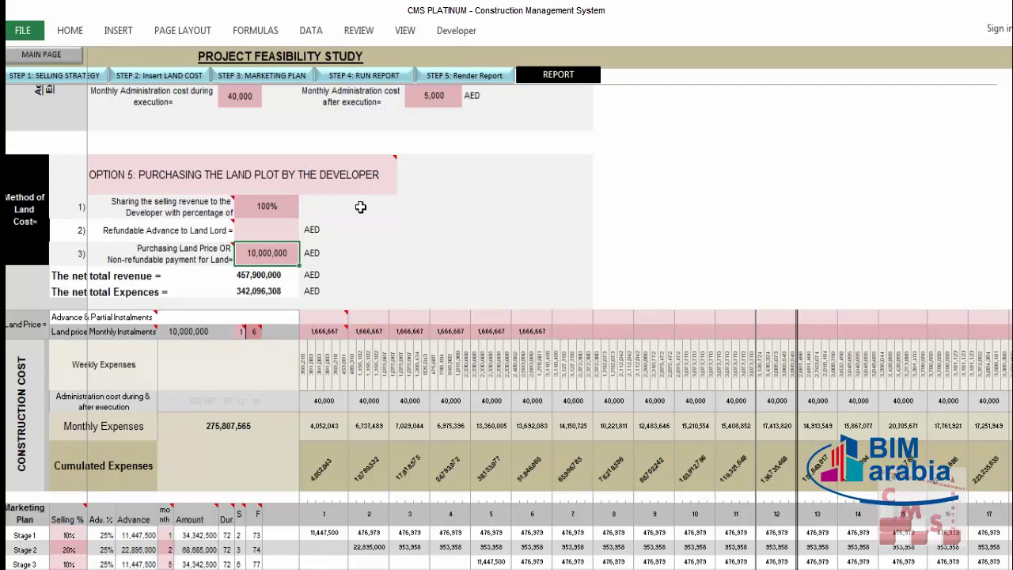
# Set the purchasing land price to 100,000,000 AED and check how its monthly instalments are distributed
pyautogui.write('100,000,000')
pyautogui.press('Return')
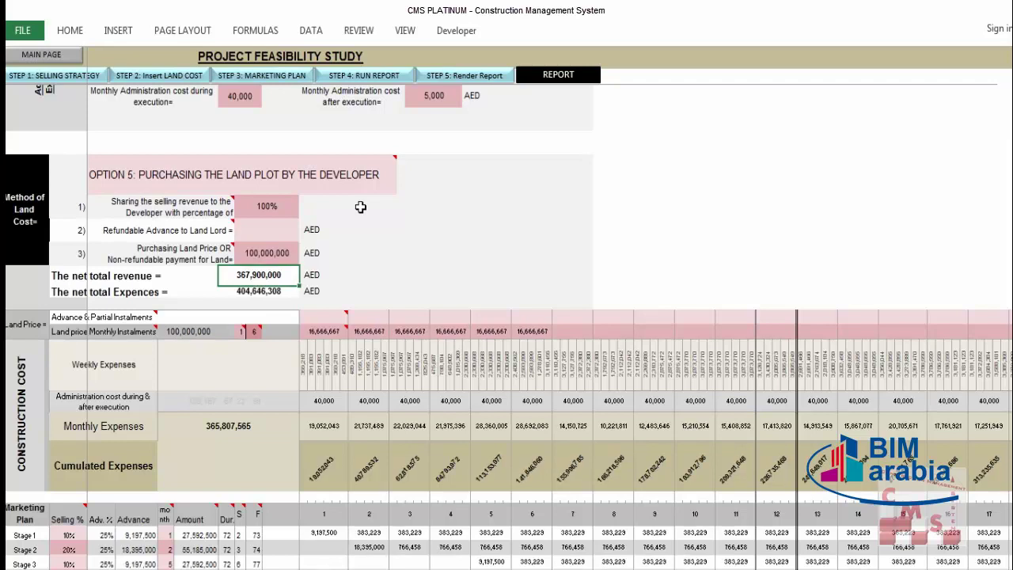
pyautogui.scroll(2, 360, 207)
pyautogui.click(182, 443)
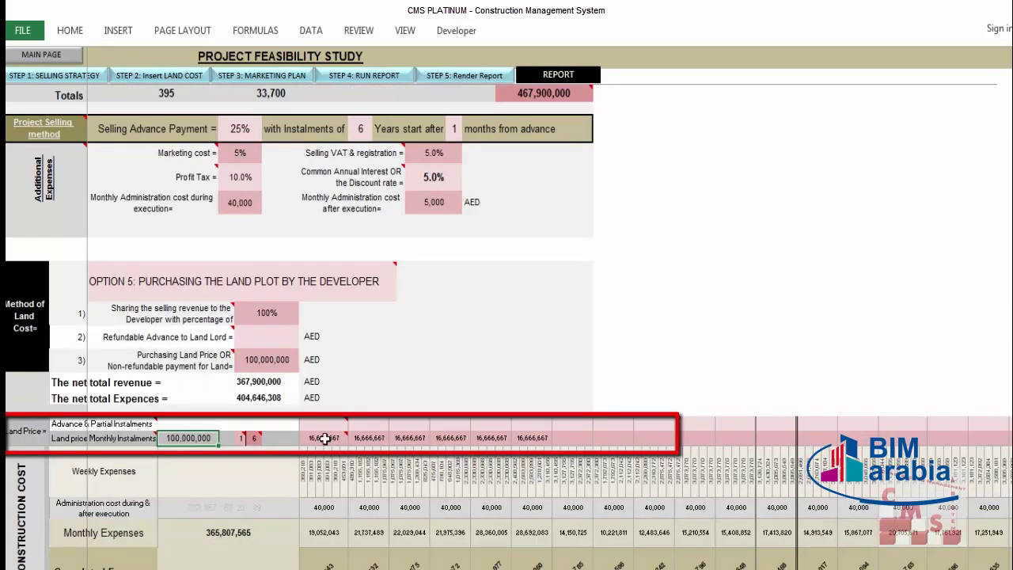
pyautogui.moveTo(326, 439); pyautogui.dragTo(450, 439)
pyautogui.moveTo(523, 447); pyautogui.dragTo(532, 442)
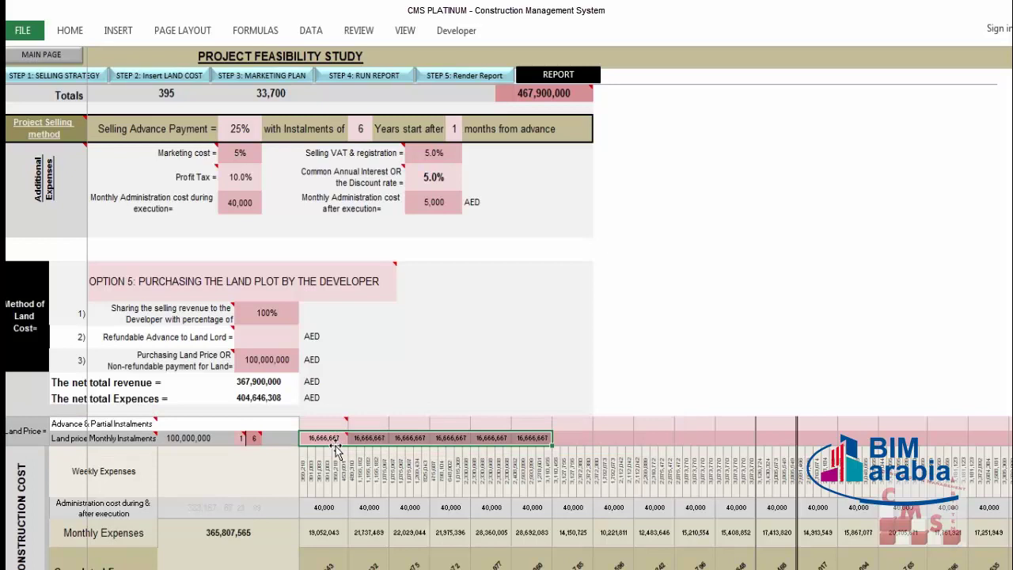
pyautogui.moveTo(336, 446)
pyautogui.click(326, 437)
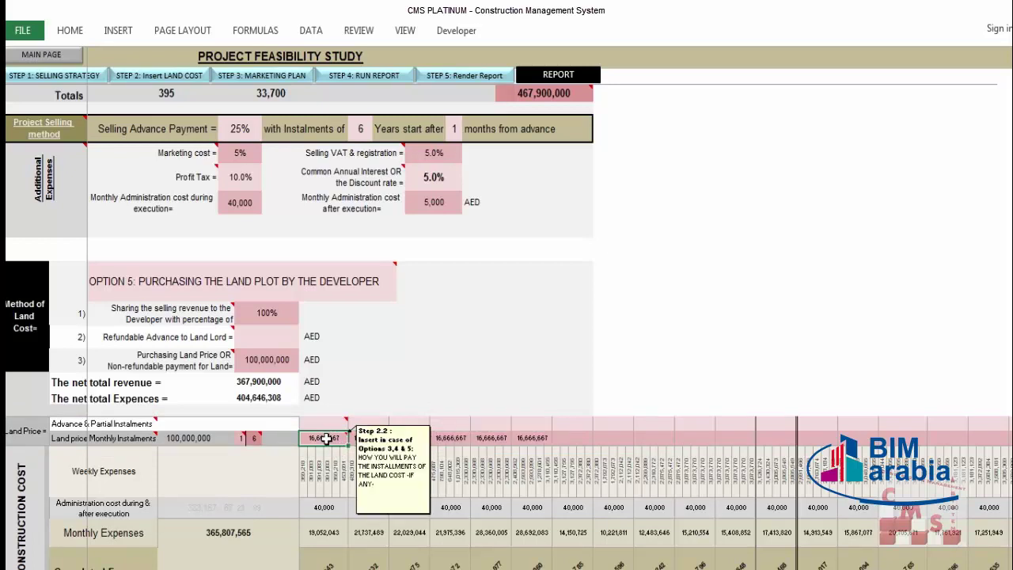
# Compare the net total revenue with the net total expenses for the 100,000,000 AED land purchase
pyautogui.scroll(-1, 326, 437)
pyautogui.click(266, 328)
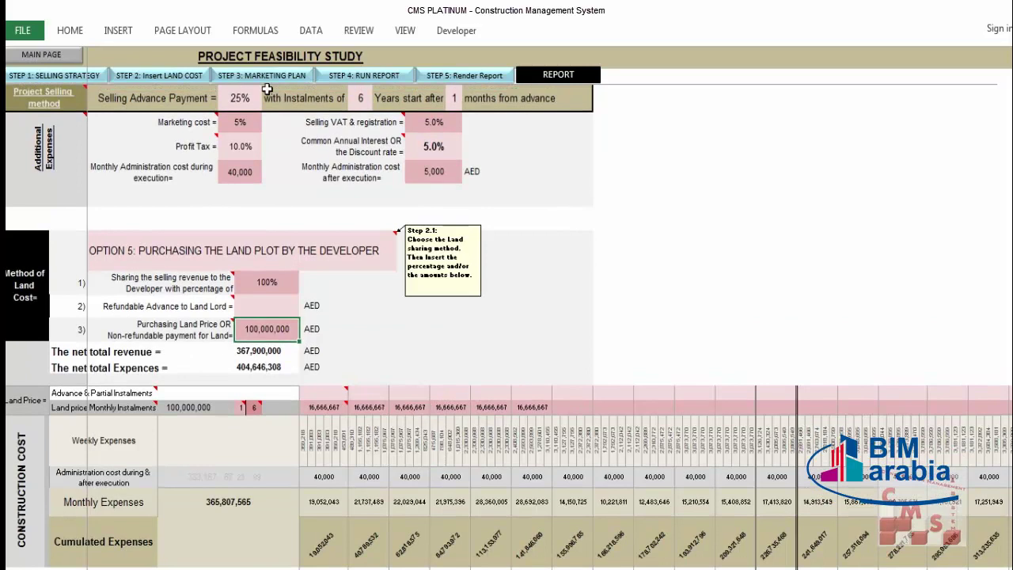
pyautogui.scroll(-5, 118, 396)
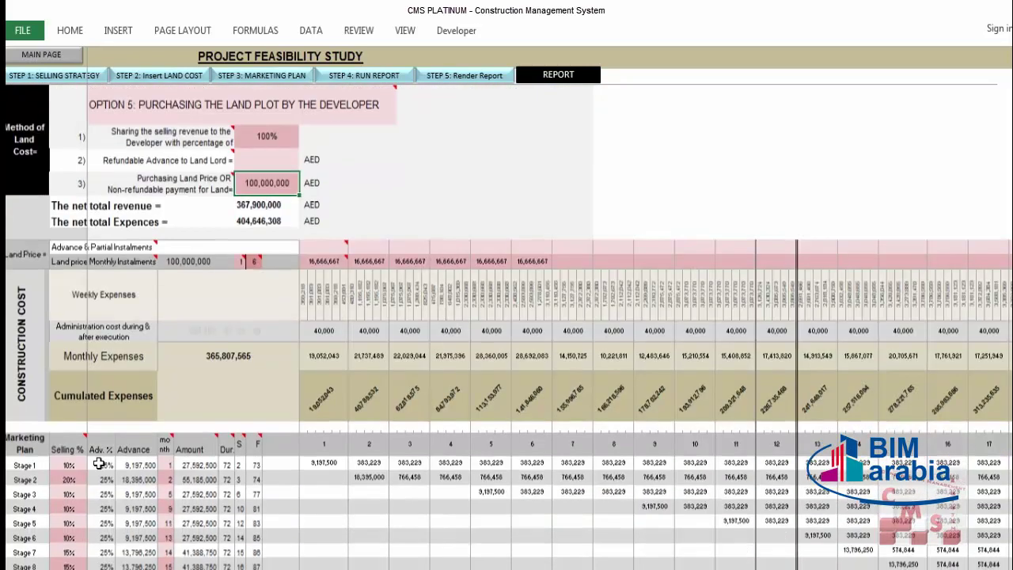
pyautogui.scroll(-2, 264, 359)
pyautogui.scroll(17, 289, 273)
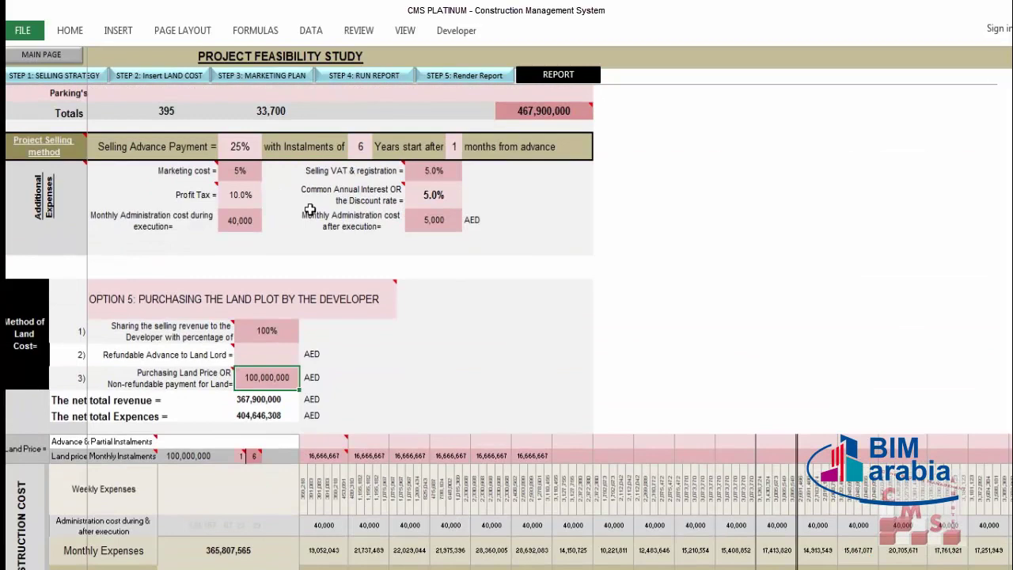
pyautogui.scroll(-9, 496, 184)
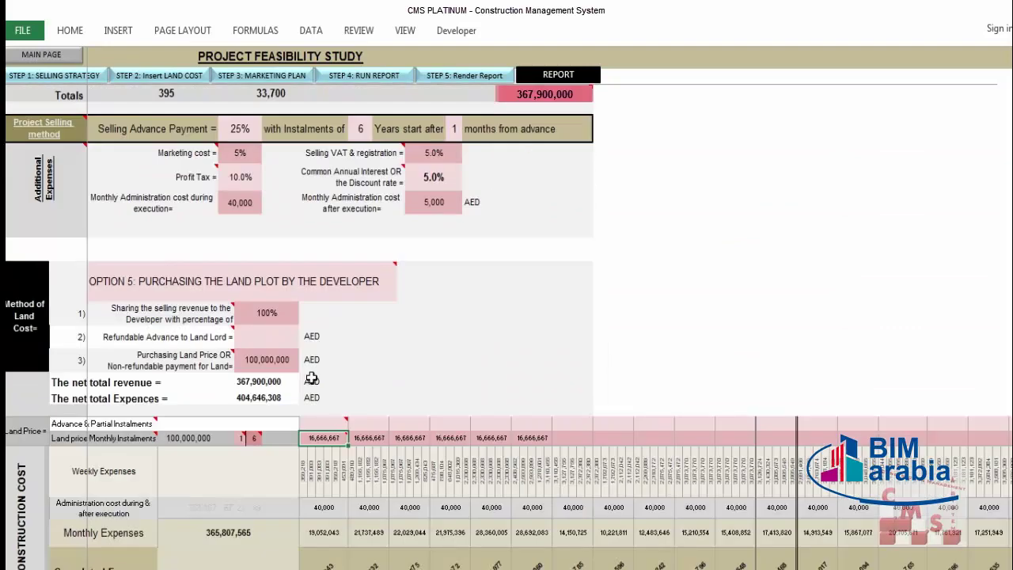
pyautogui.press('Up')
pyautogui.click(273, 381)
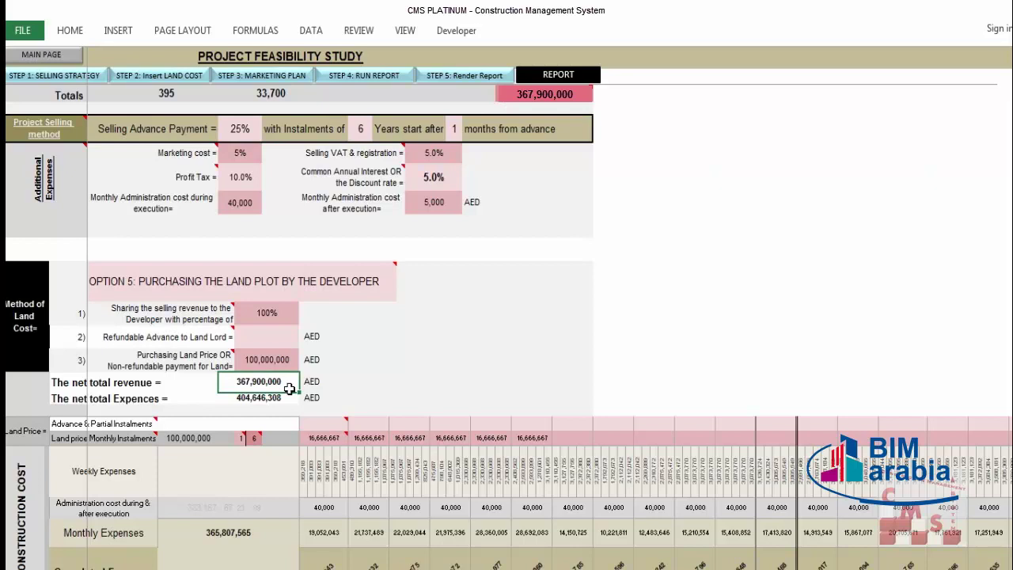
pyautogui.click(290, 396)
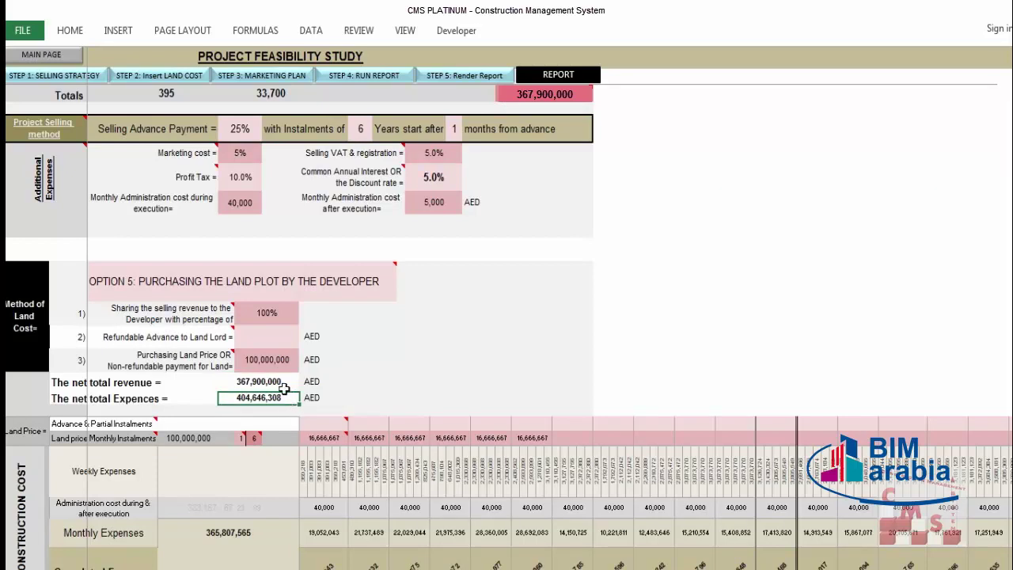
# Set the purchasing land price to 70,000,000 AED and check the net totals and the monthly land instalments
pyautogui.click(272, 363)
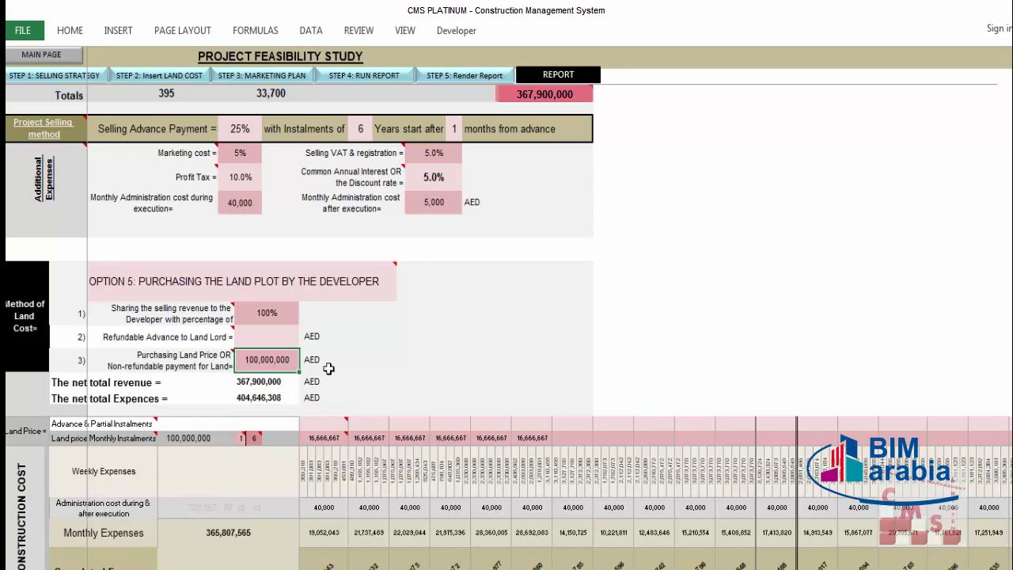
pyautogui.write('70000000')
pyautogui.press('Return')
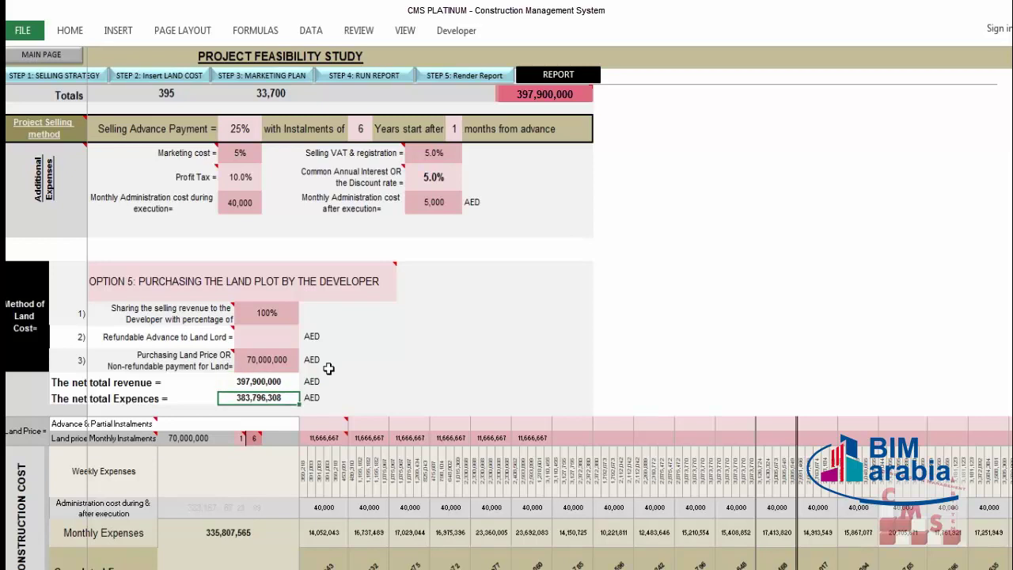
pyautogui.press('Down')
pyautogui.press('Up')
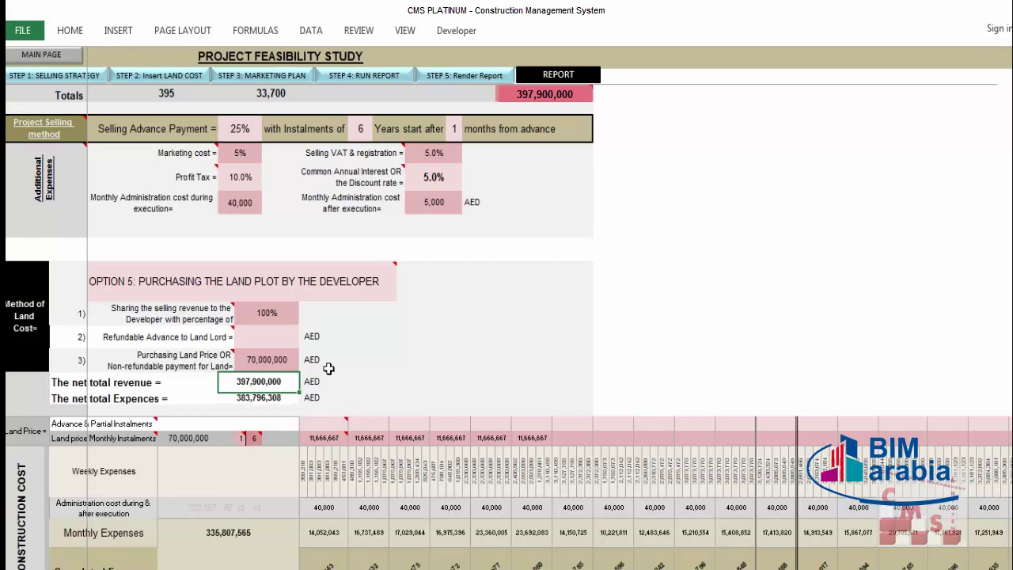
pyautogui.press('Down')
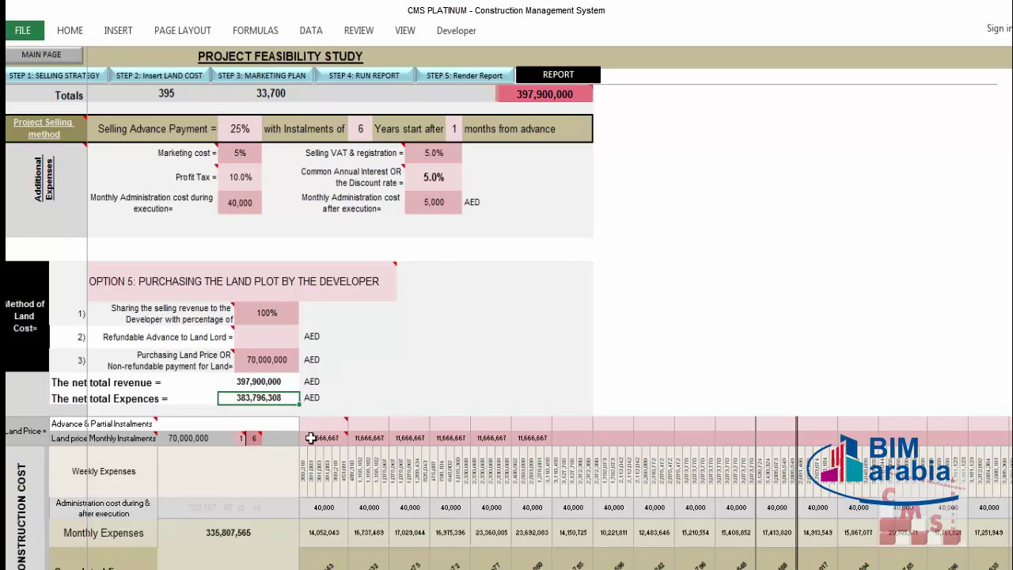
pyautogui.click(315, 438)
pyautogui.moveTo(349, 439); pyautogui.dragTo(551, 440)
# Open the investment evaluation report and examine the annual net amounts for years 1 and 2
pyautogui.click(577, 75)
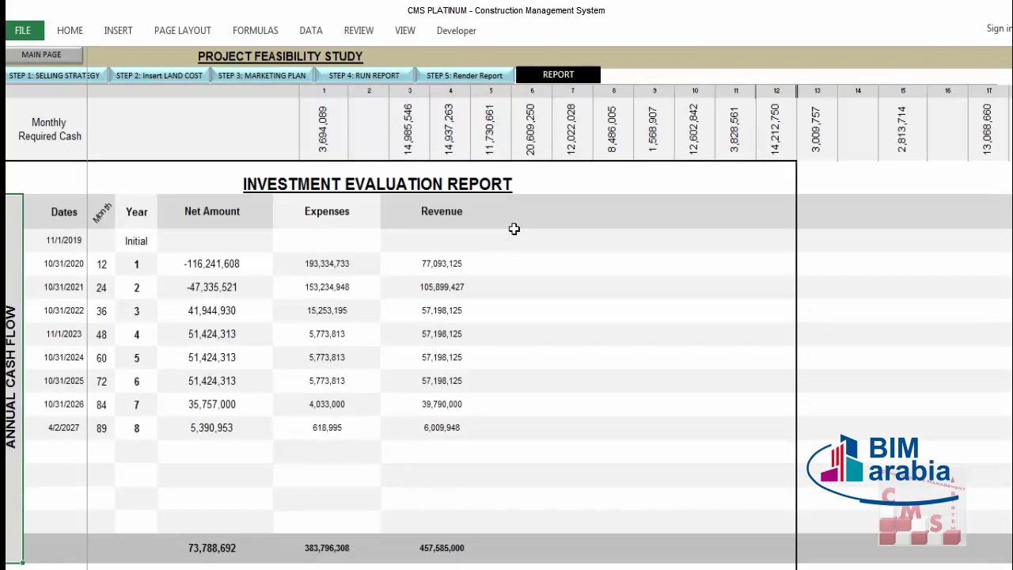
pyautogui.moveTo(228, 266); pyautogui.dragTo(258, 287)
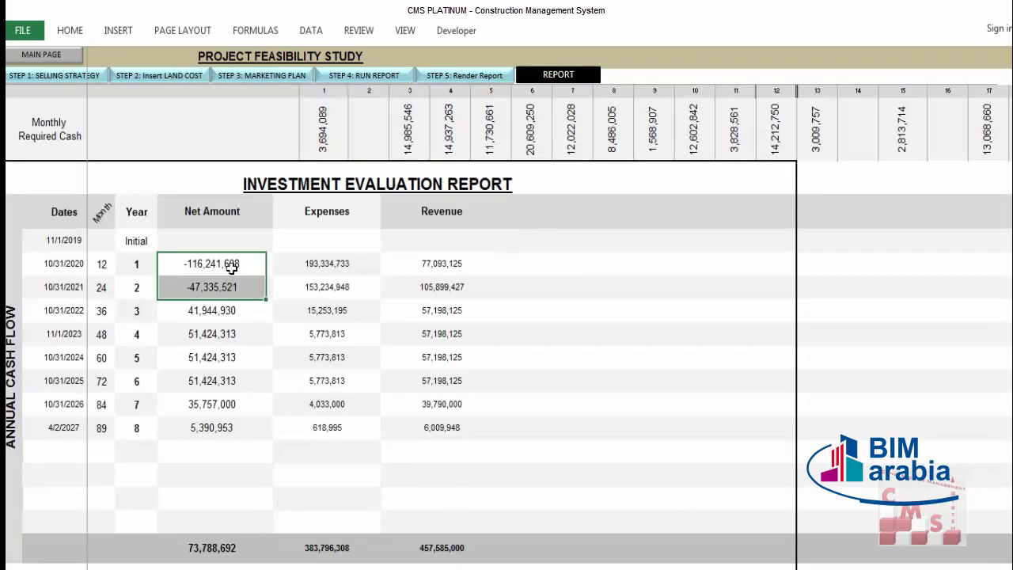
pyautogui.click(232, 271)
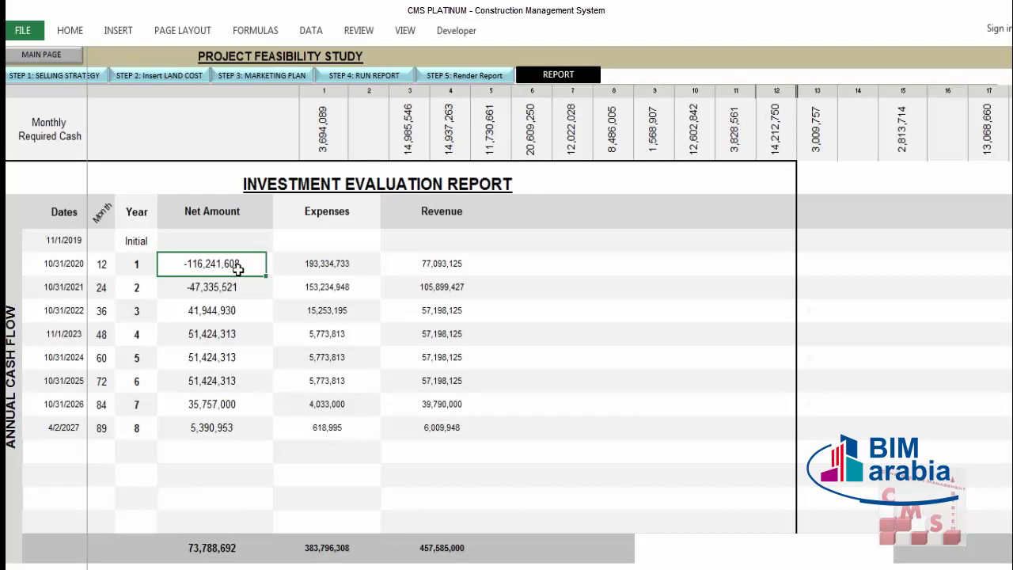
pyautogui.moveTo(238, 270); pyautogui.dragTo(238, 278)
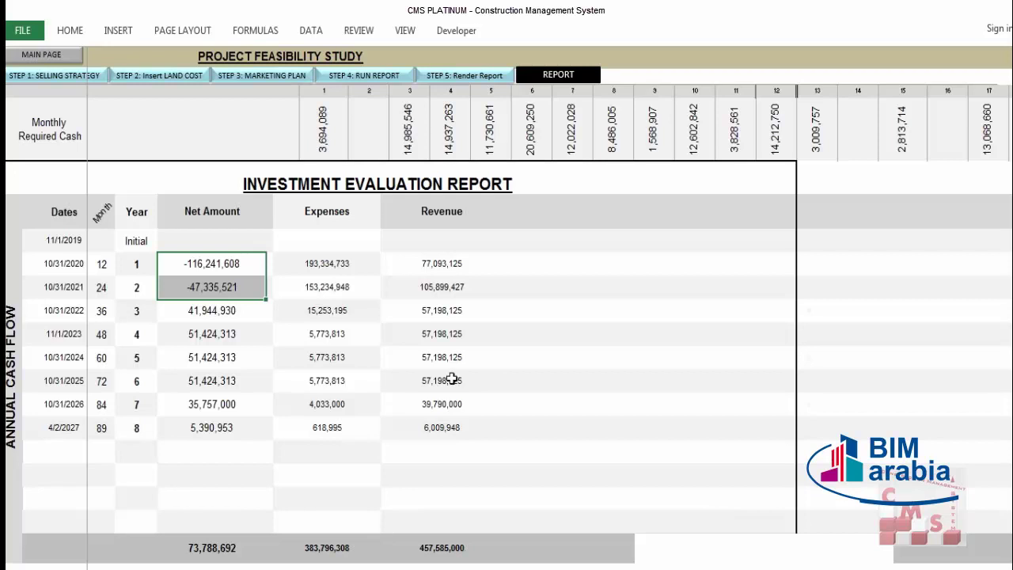
# Check the internal rate of return, net present value and profitability index in the project investment results
pyautogui.scroll(-3, 415, 390)
pyautogui.scroll(-3, 416, 390)
pyautogui.click(665, 379)
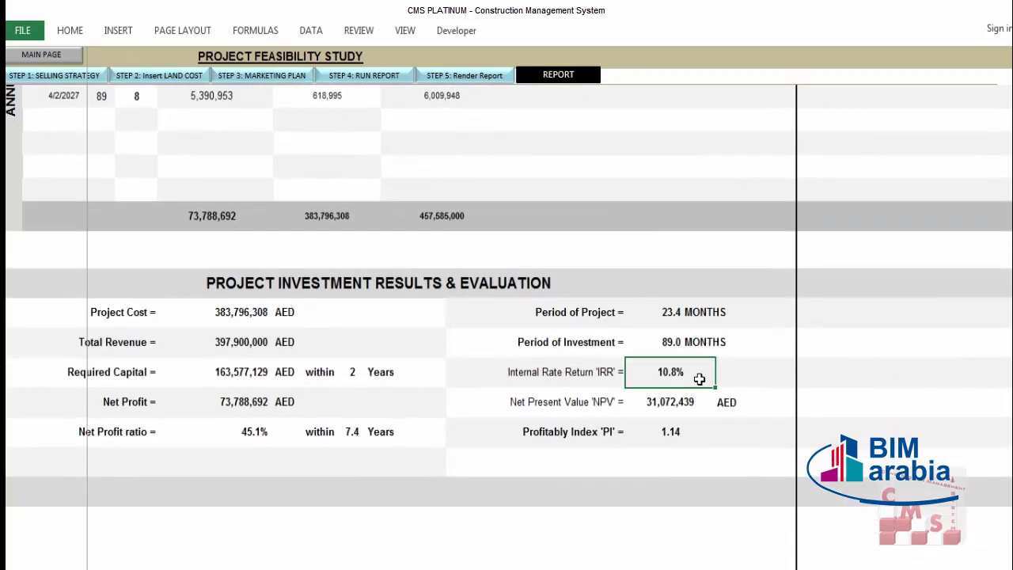
pyautogui.click(689, 407)
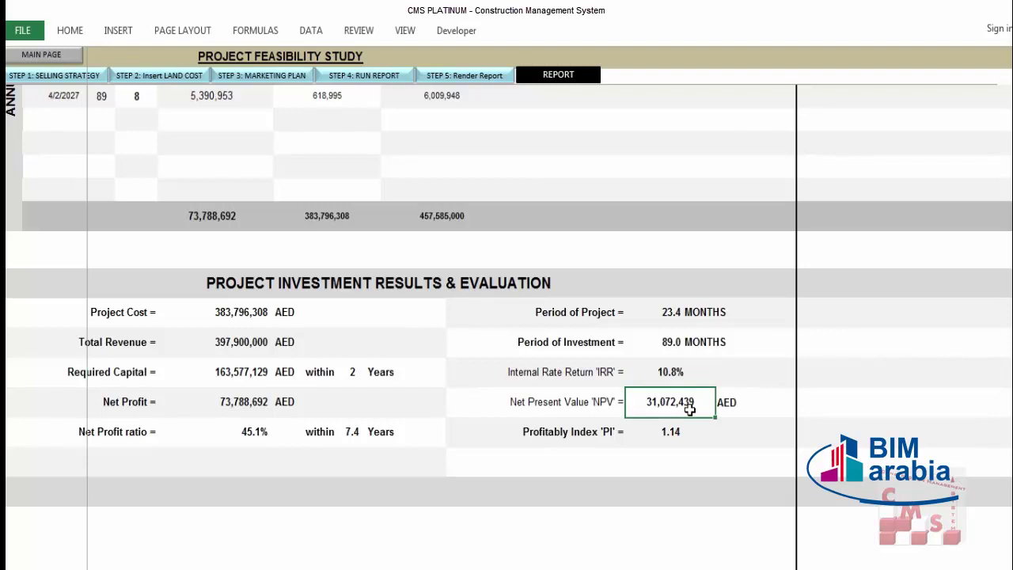
pyautogui.click(679, 431)
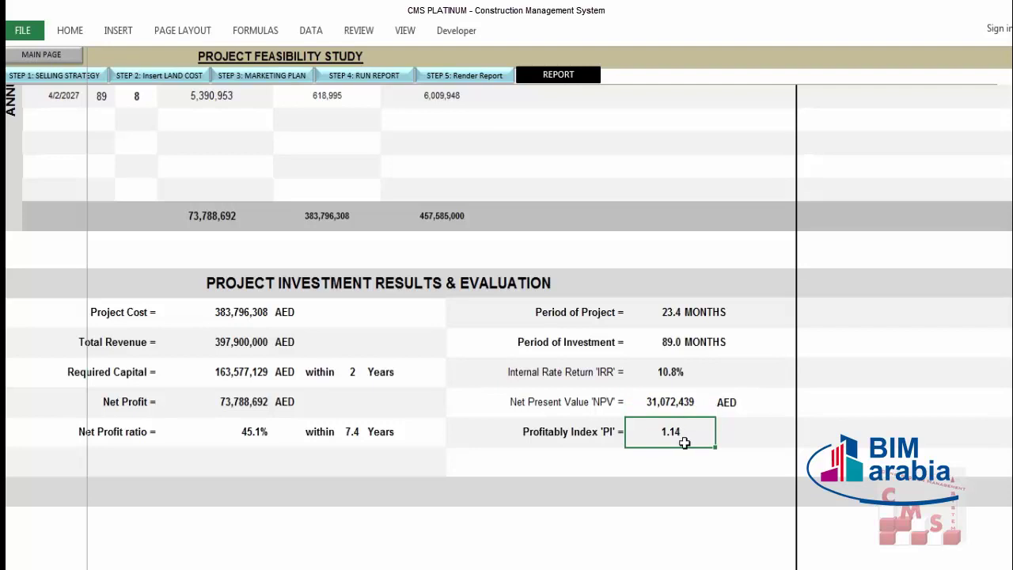
pyautogui.click(671, 390)
pyautogui.click(671, 377)
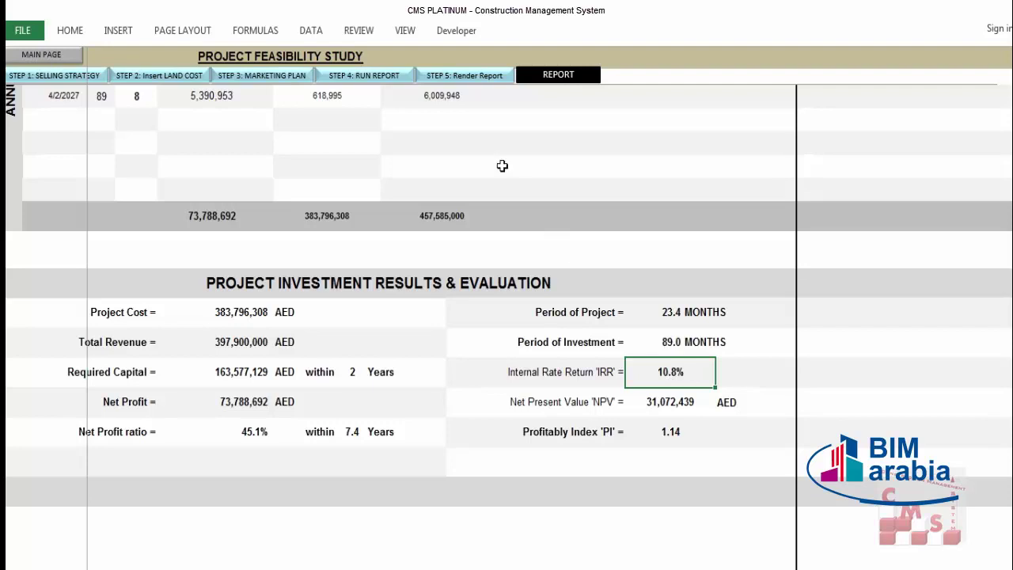
# Return to the land cost section and review the first-month advance instalment cell and the available land cost methods
pyautogui.click(65, 77)
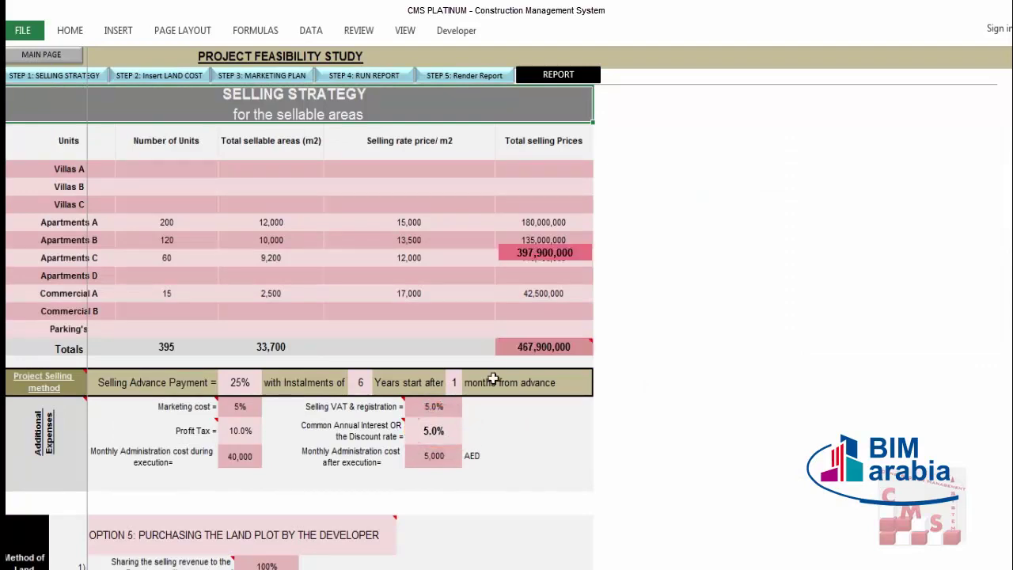
pyautogui.scroll(-2, 493, 378)
pyautogui.scroll(-1, 412, 410)
pyautogui.click(389, 396)
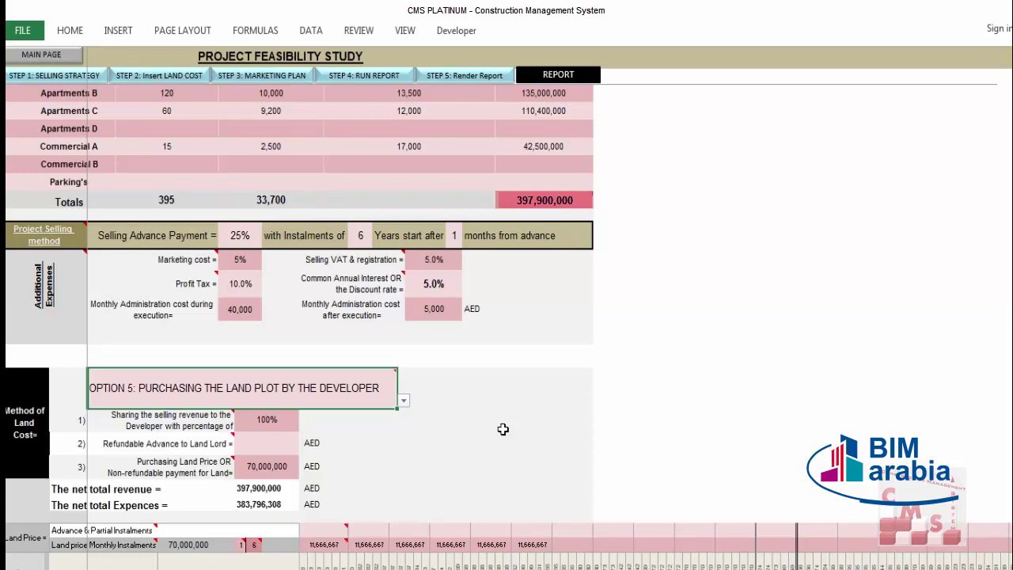
pyautogui.scroll(-1, 448, 448)
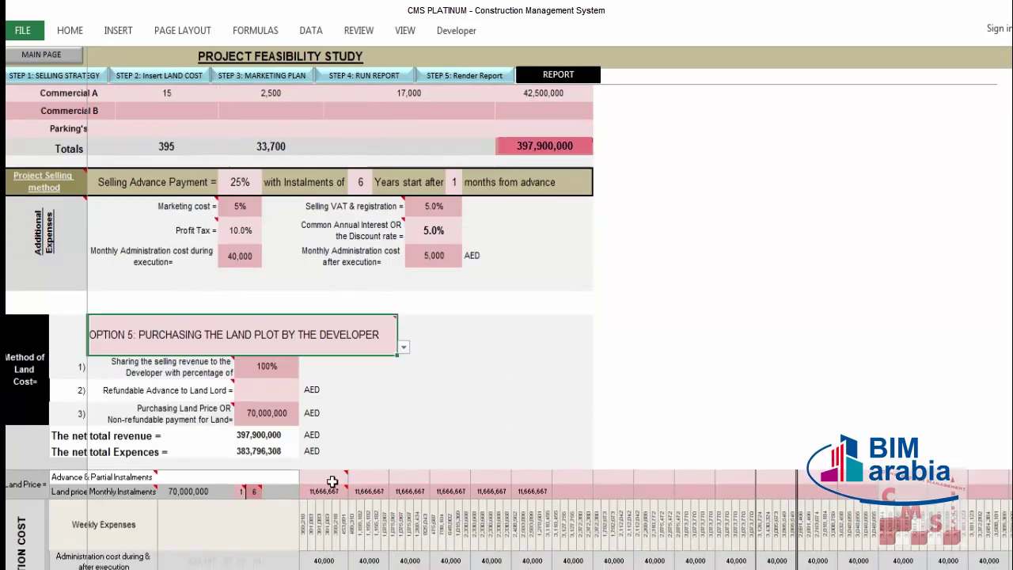
pyautogui.moveTo(327, 490)
pyautogui.click(328, 481)
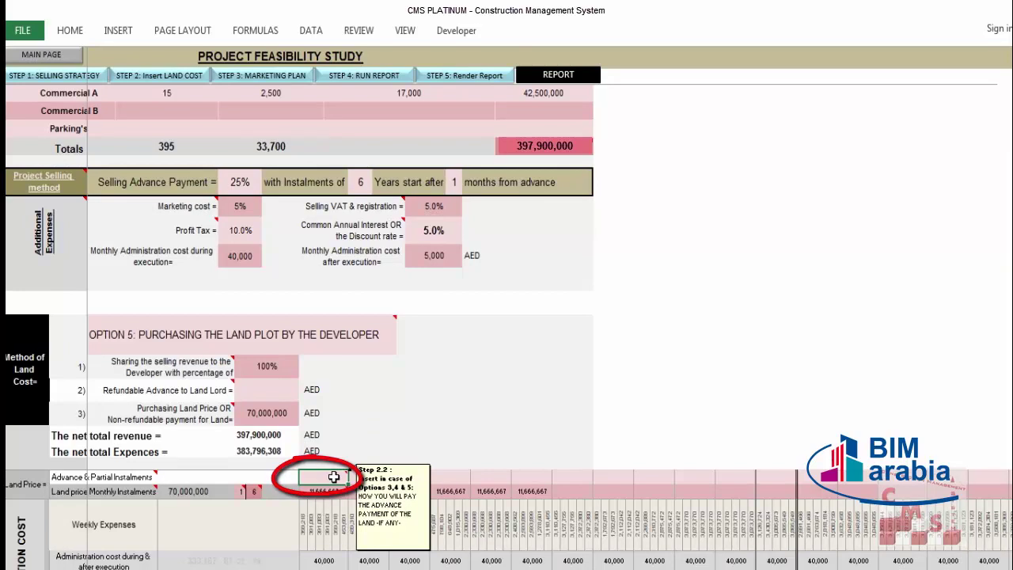
pyautogui.click(388, 340)
pyautogui.click(404, 348)
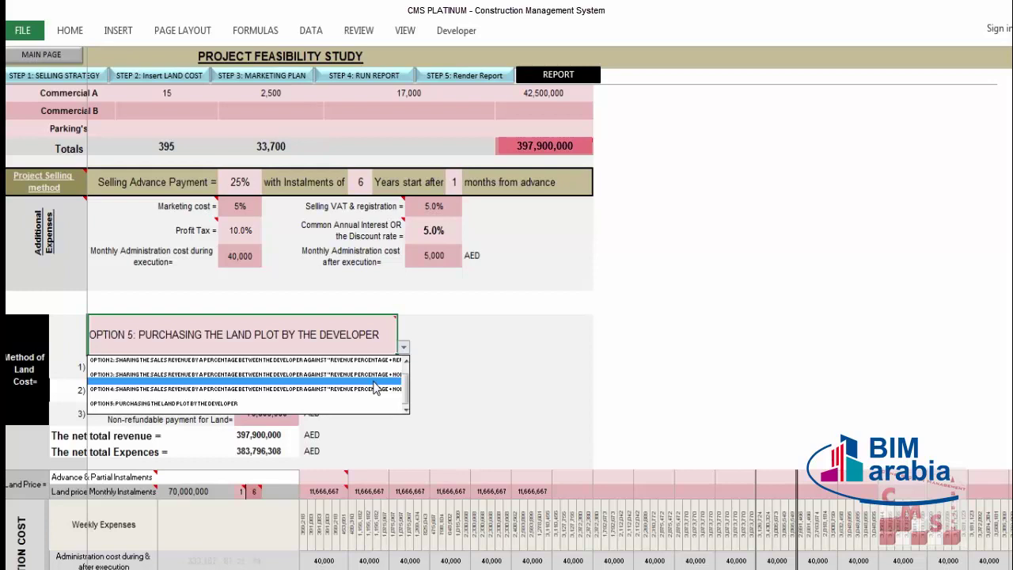
# Enter 70,000,000 as the advance land payment in the first month, under Advance & Partial Instalments
pyautogui.click(334, 481)
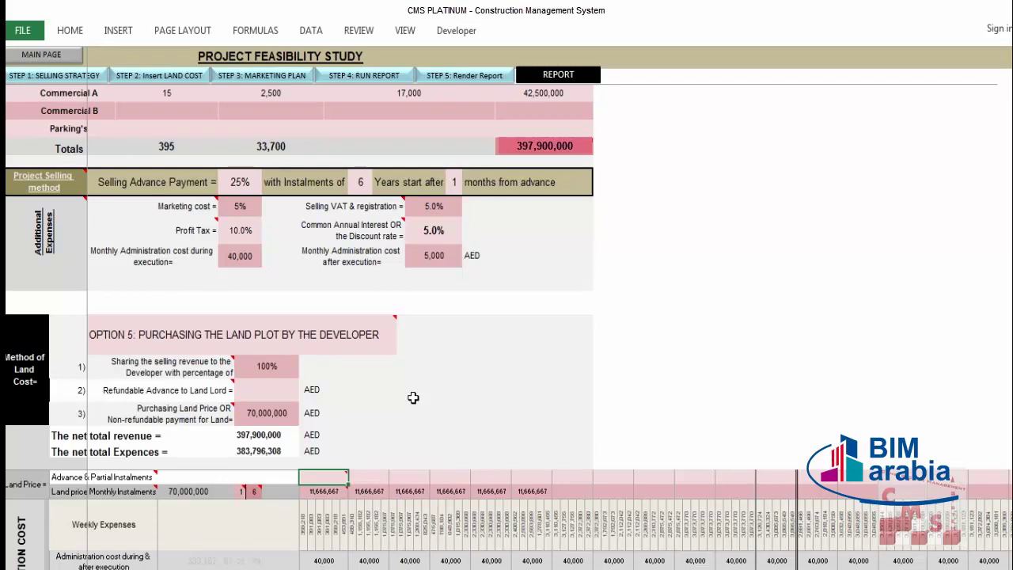
pyautogui.write('70000000')
pyautogui.press('Return')
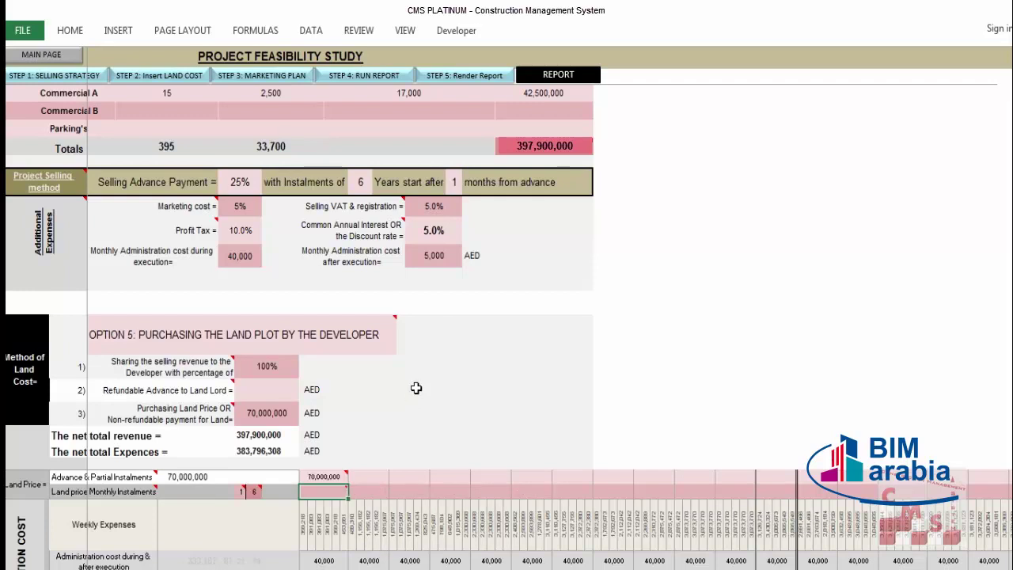
# Check the internal rate of return in the report and examine the cumulative expense and revenue chart and the Monthly Required Cash chart
pyautogui.click(541, 75)
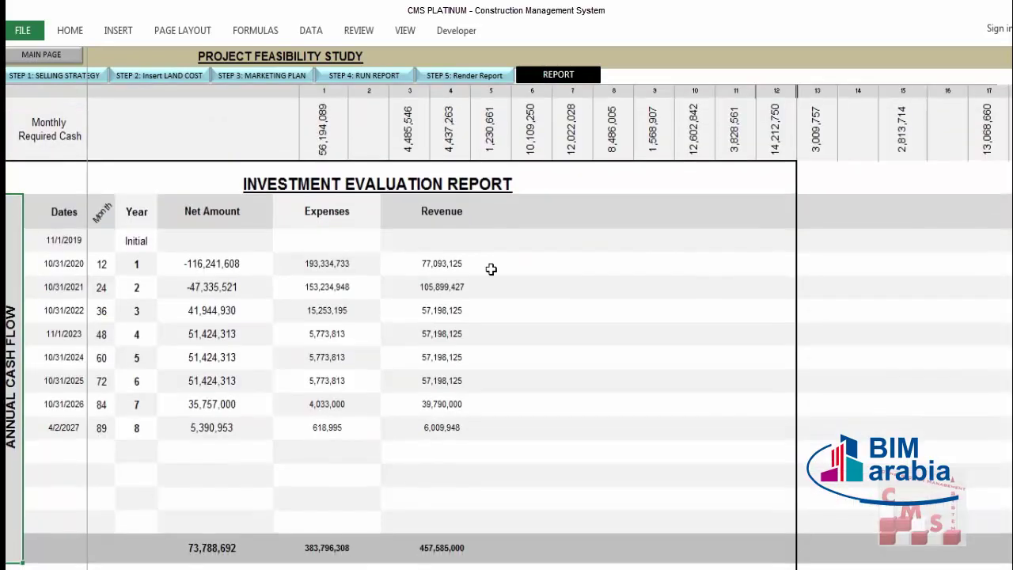
pyautogui.scroll(-7, 497, 367)
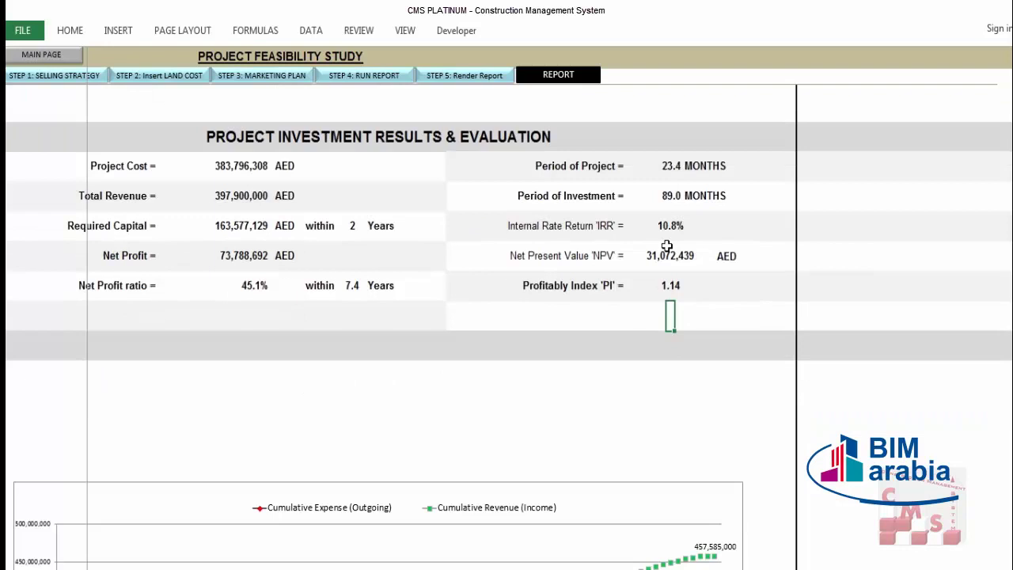
pyautogui.click(667, 228)
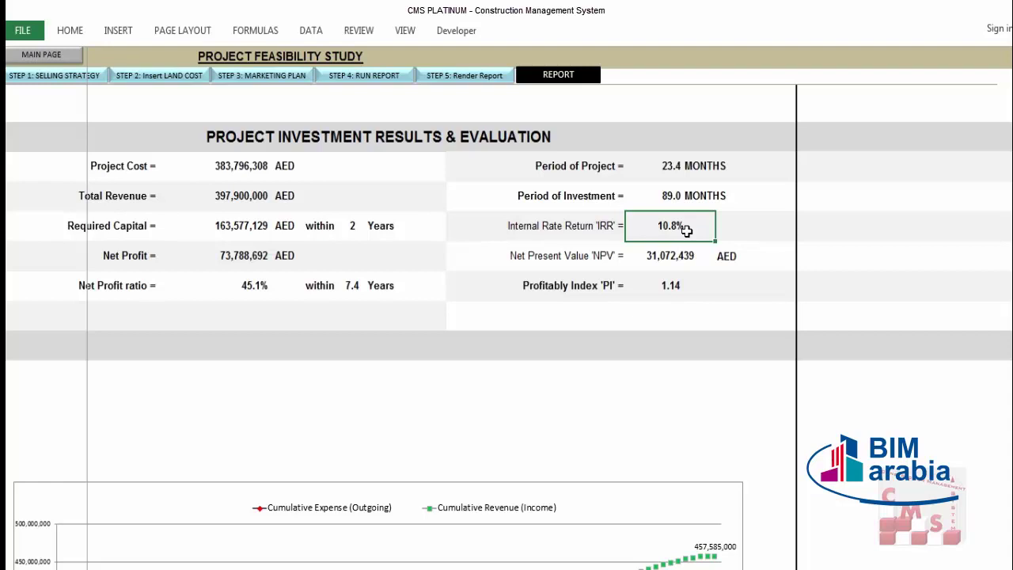
pyautogui.scroll(-5, 289, 417)
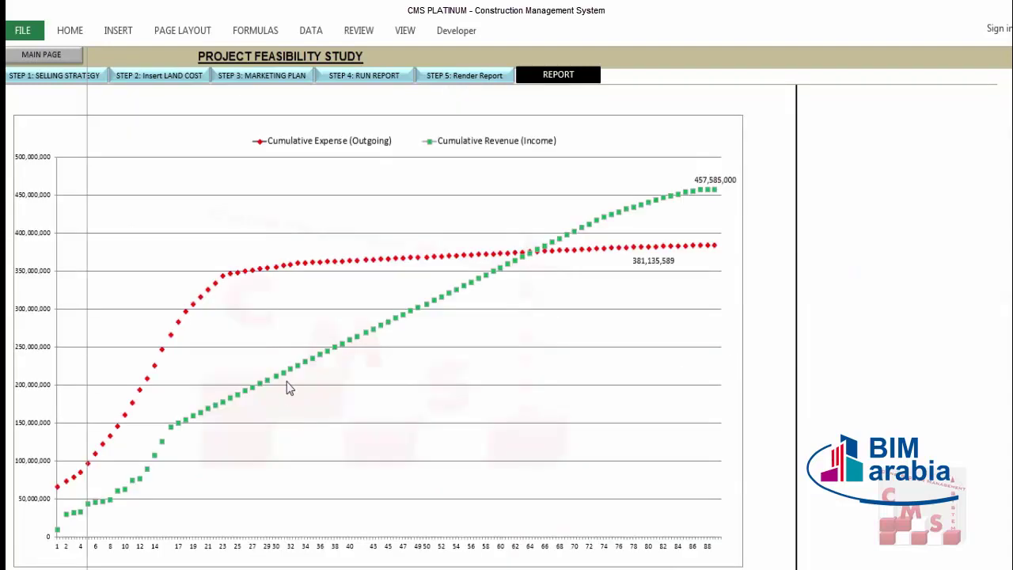
pyautogui.scroll(-1, 271, 403)
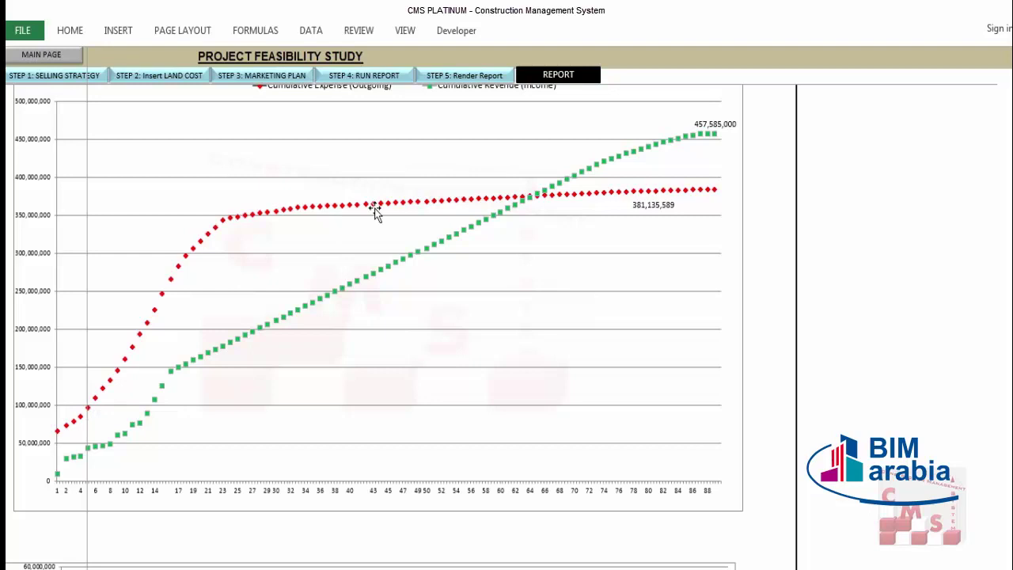
pyautogui.scroll(-9, 331, 362)
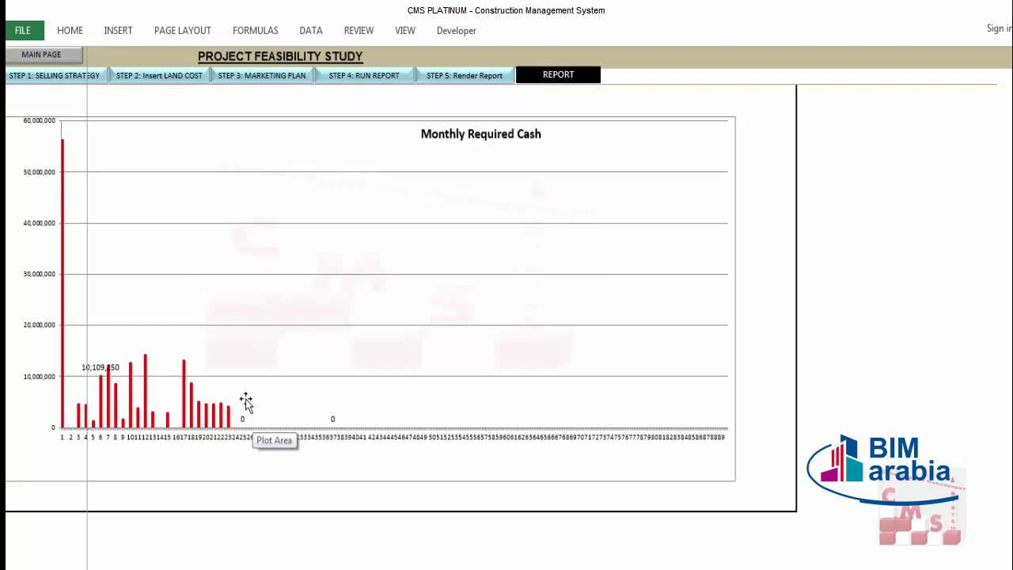
# Leave the report charts and return to the main page of the workbook
pyautogui.scroll(3, 245, 402)
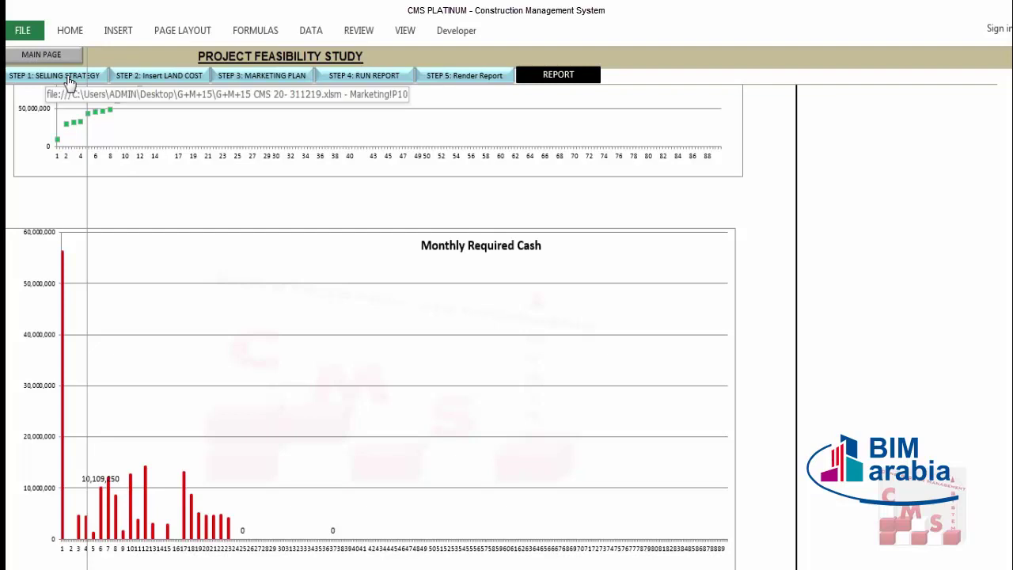
pyautogui.scroll(5, 301, 217)
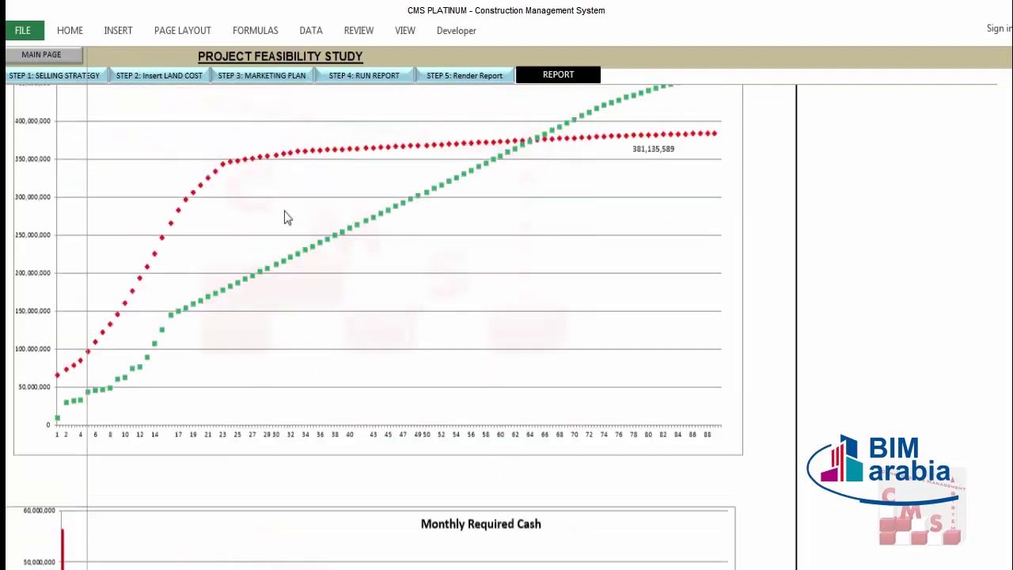
pyautogui.scroll(15, 286, 217)
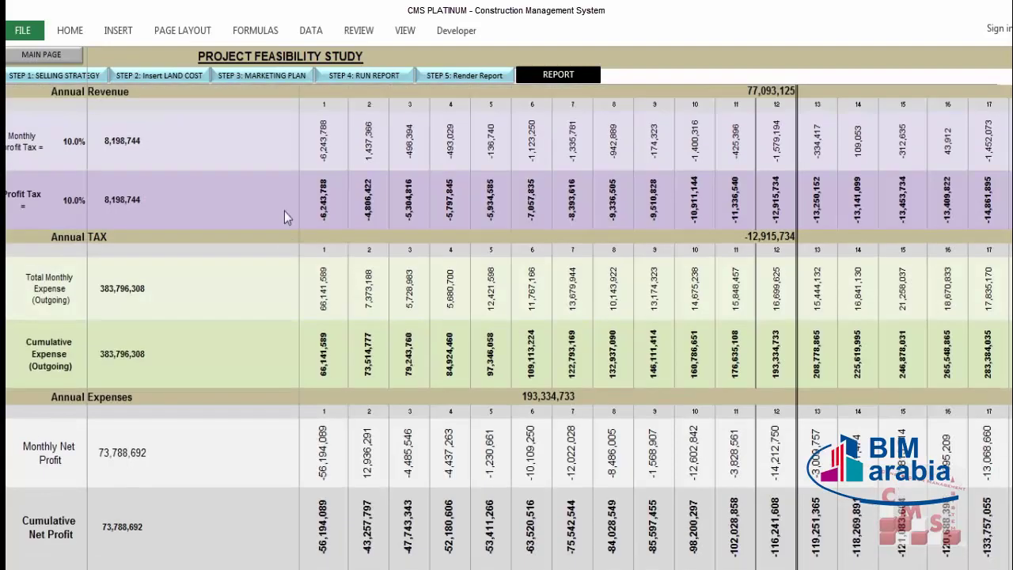
pyautogui.scroll(10, 284, 211)
pyautogui.scroll(5, 284, 211)
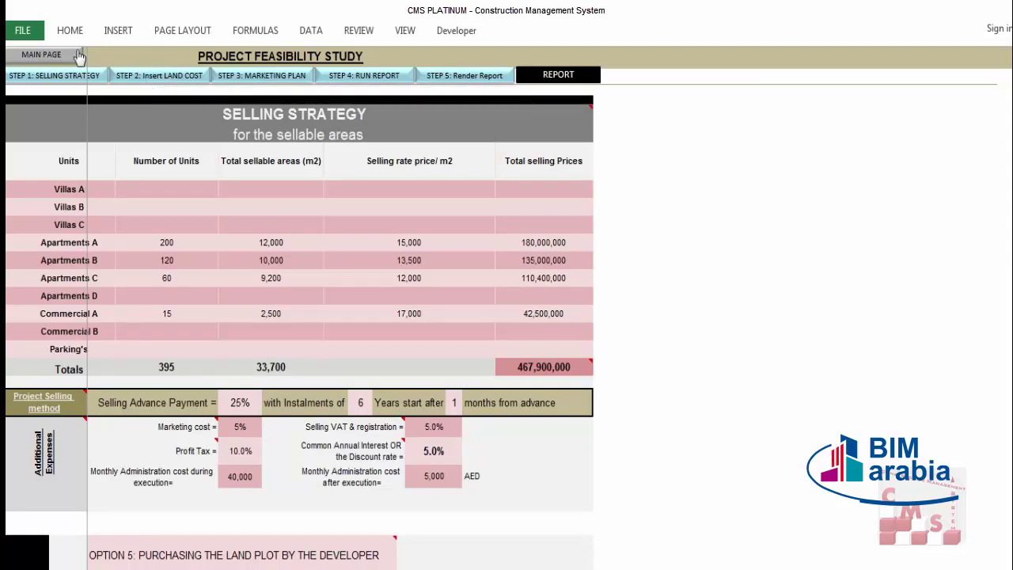
pyautogui.click(52, 54)
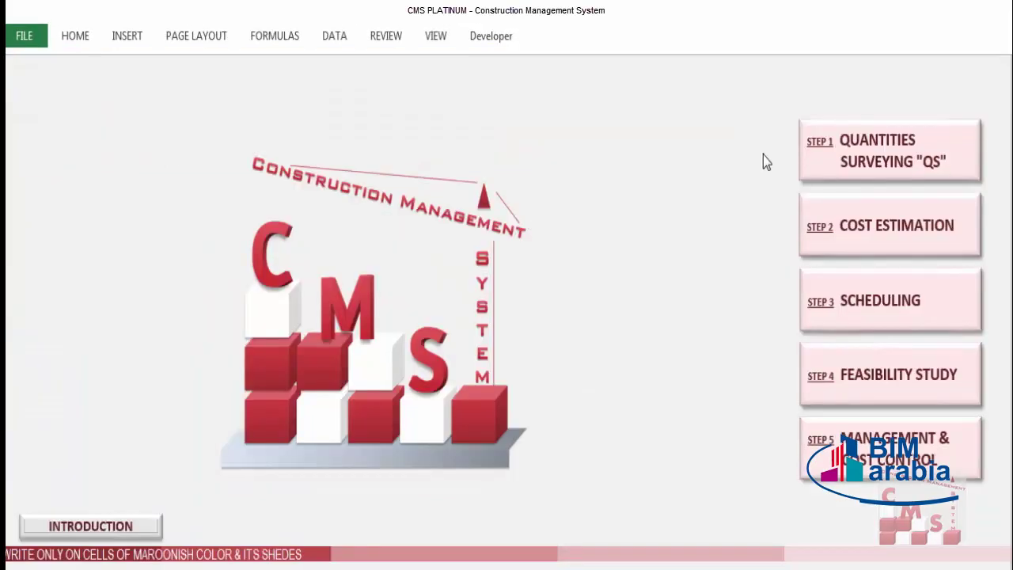